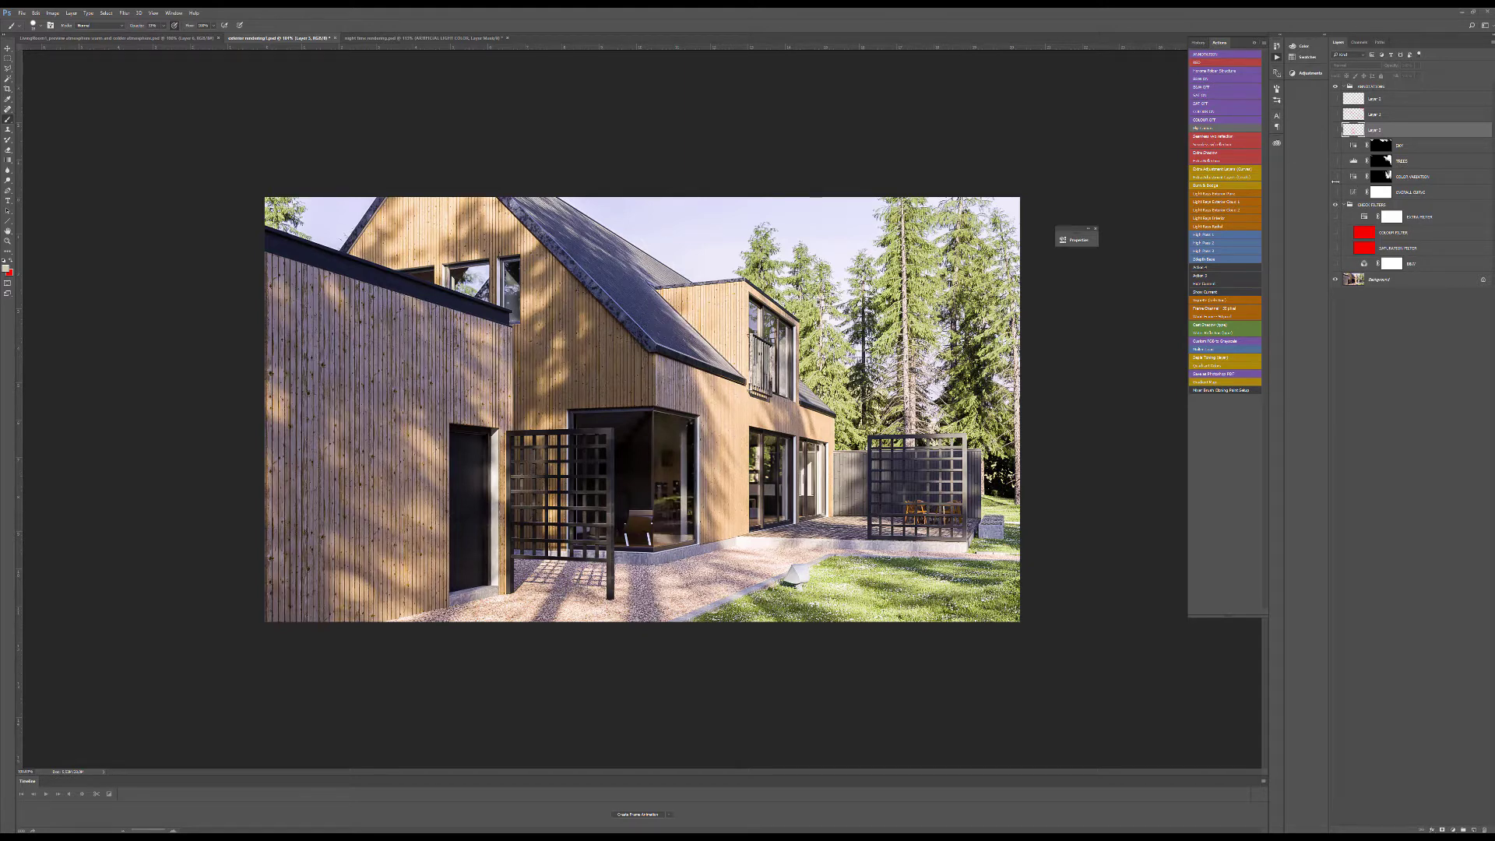
# Step: Add a new empty layer above the topmost layer in the upper group
pyautogui.click(1394, 101)
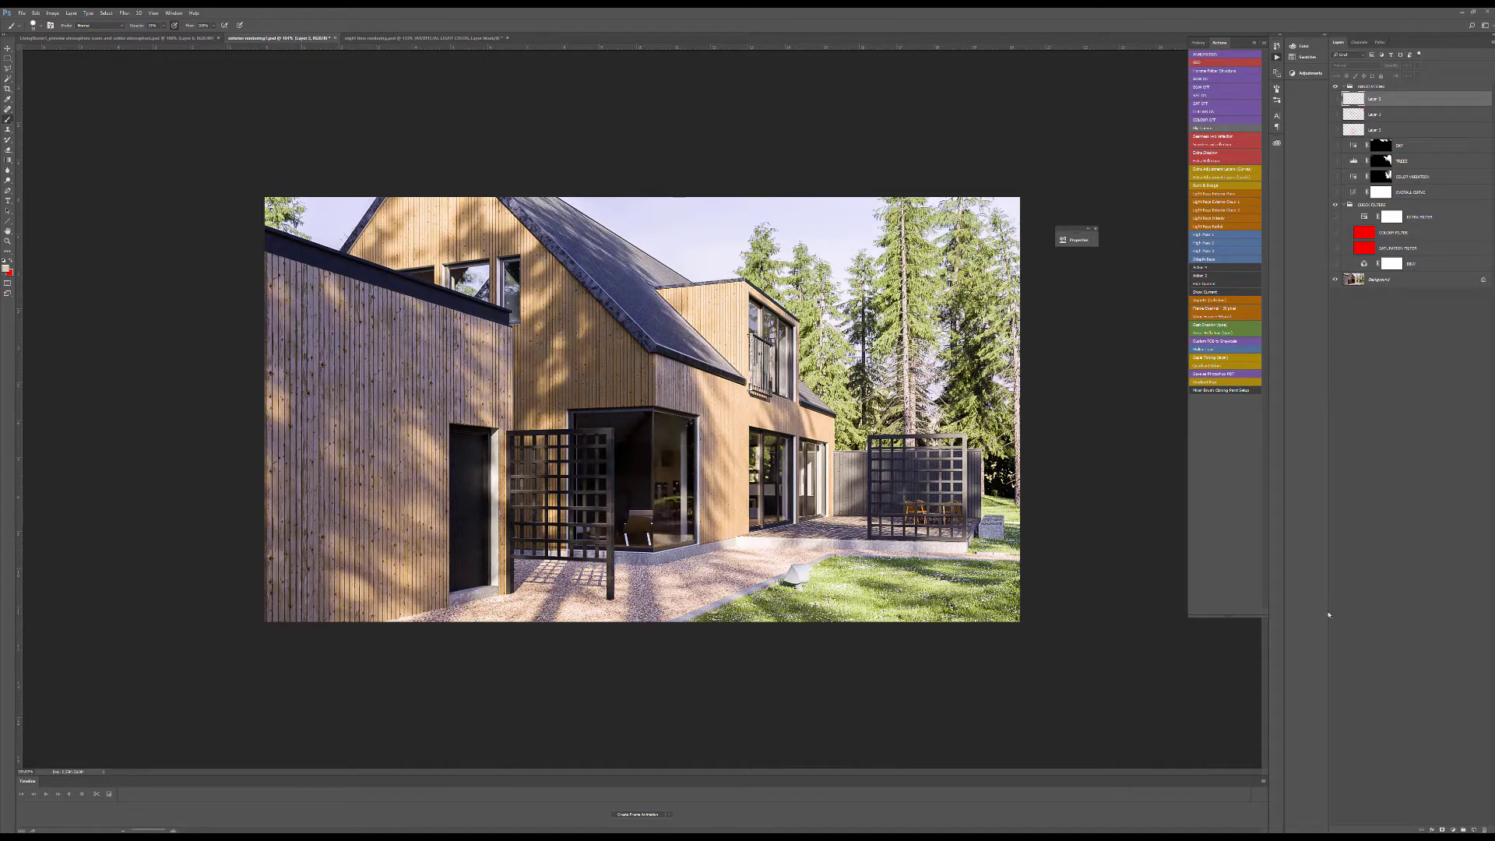
pyautogui.hotkey('ctrl', 'shift', 'alt', 'n')
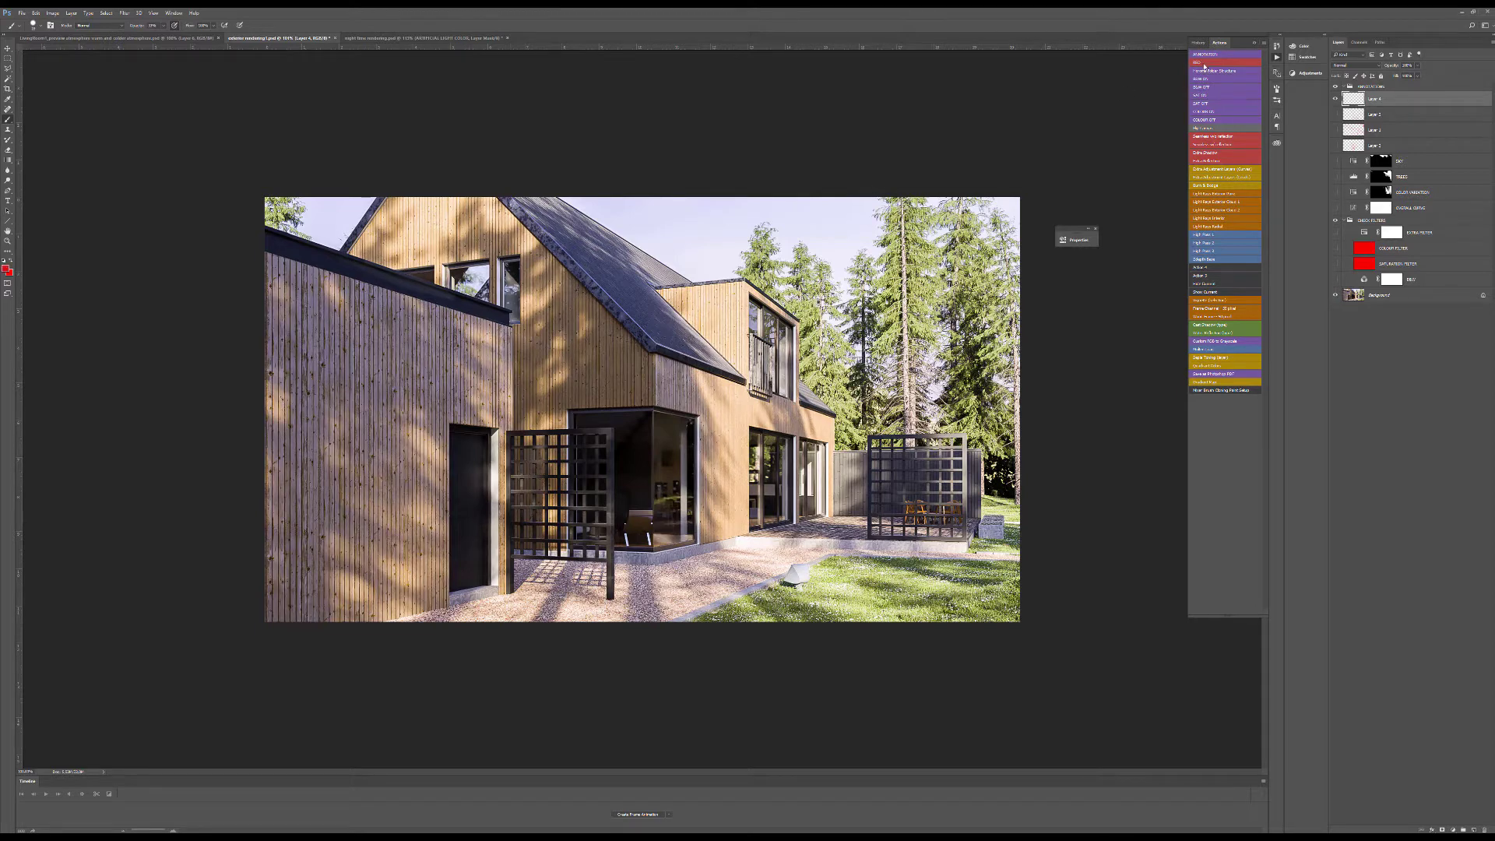
pyautogui.hotkey('ctrl', 'a')
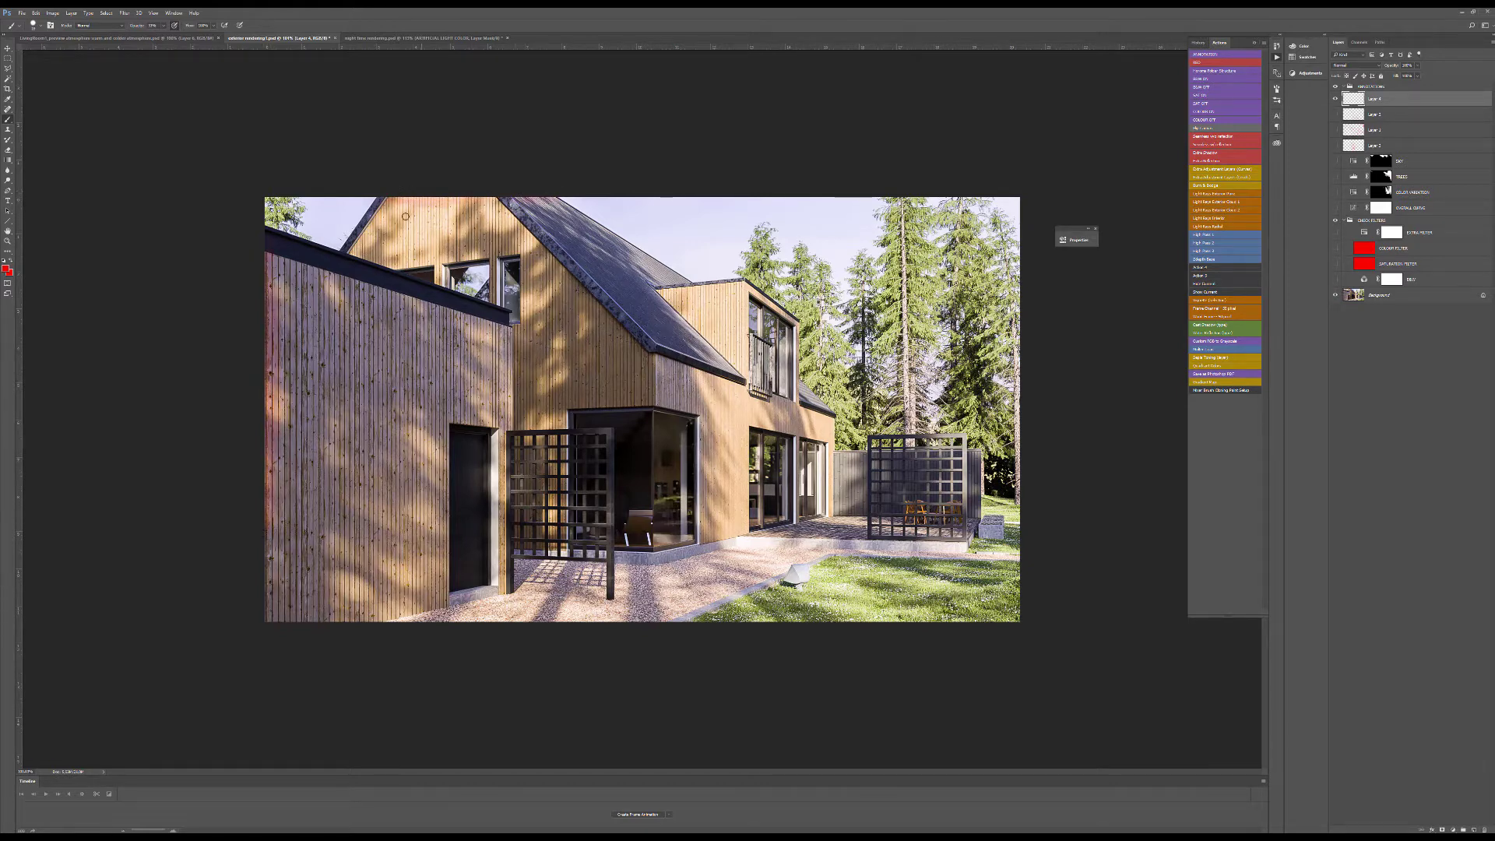
# Step: Check the framing of the house image with the Crop tool's composition overlay and return to the Brush tool
pyautogui.press('c')
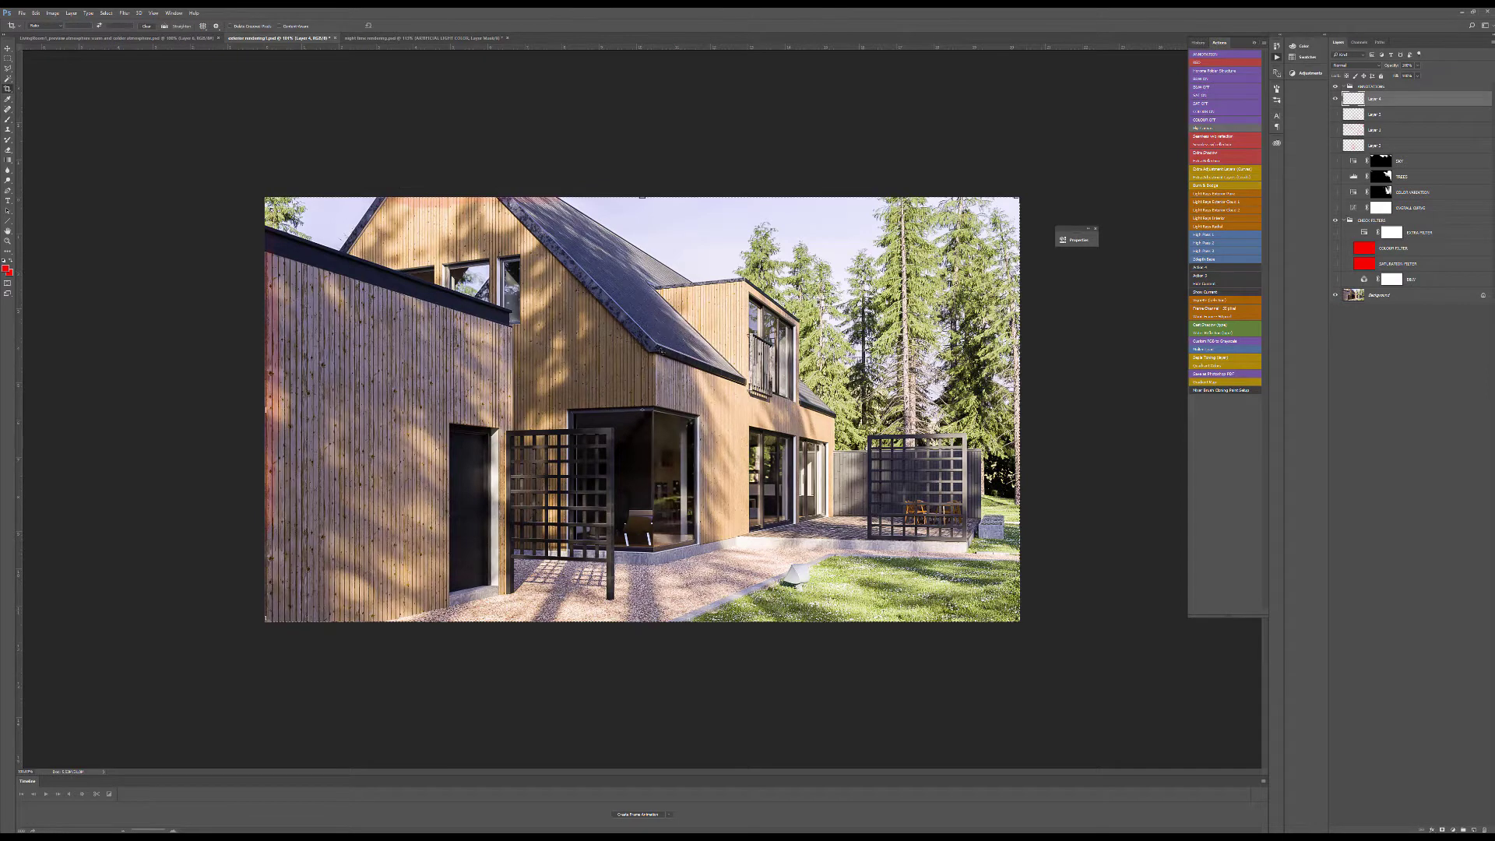
pyautogui.click(662, 351)
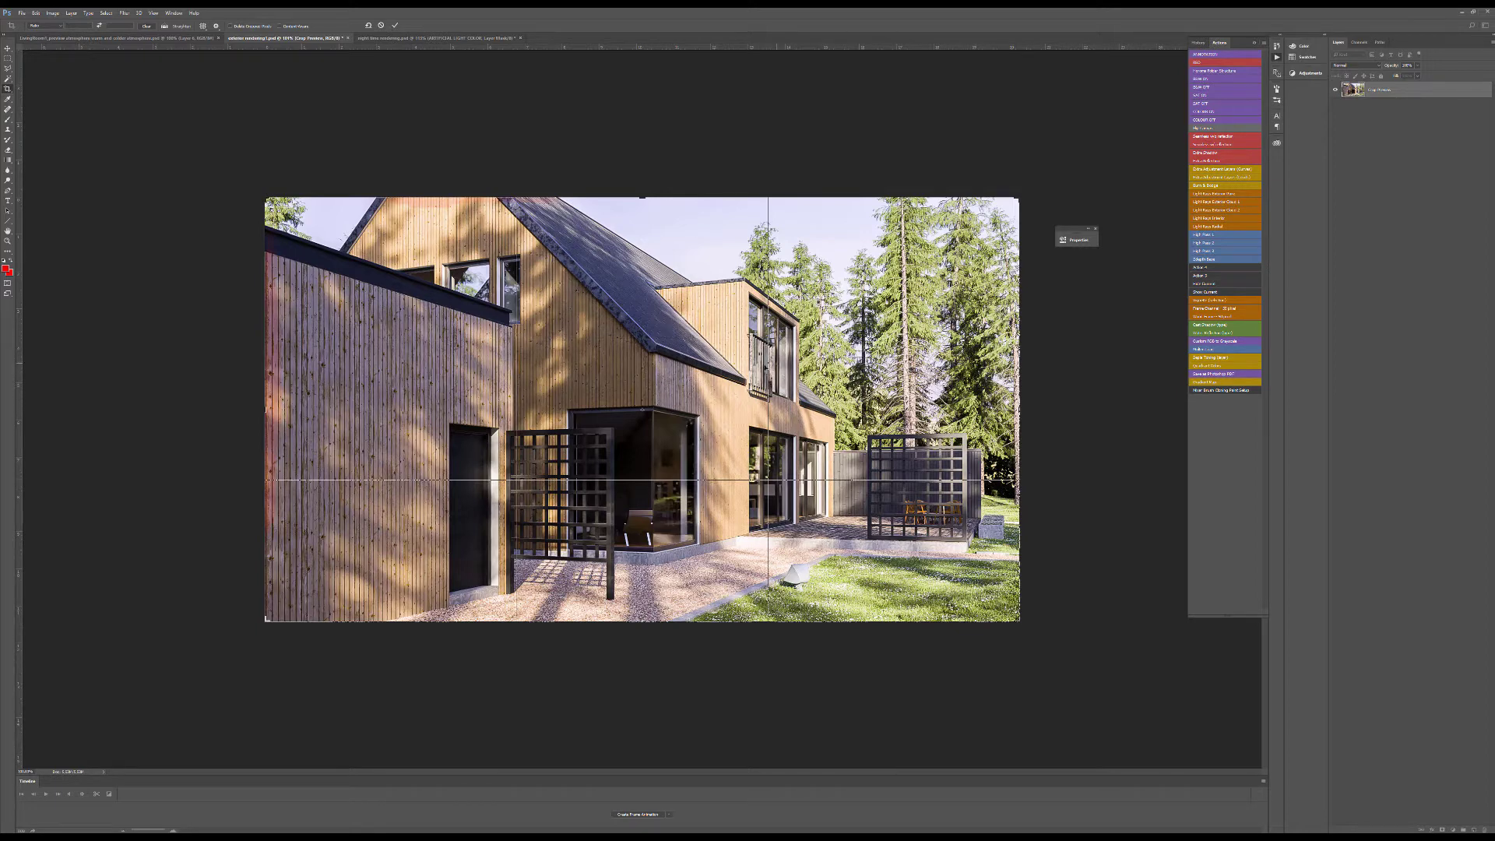
pyautogui.press('b')
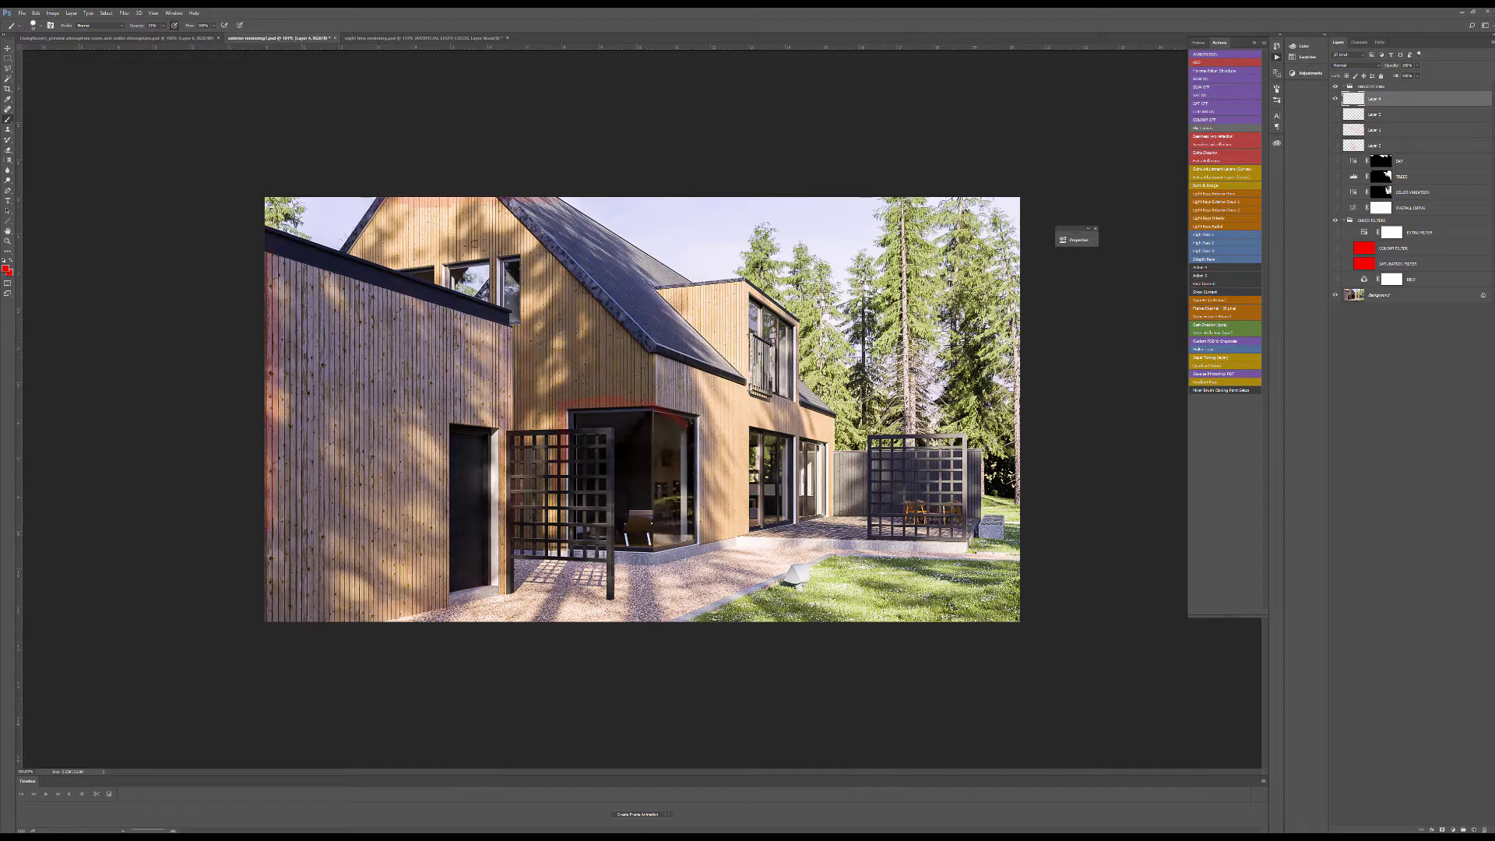
# Step: Outline the rear facade and the front wall's edge with red brush strokes, and clear the strokes from the layer
pyautogui.moveTo(736, 274); pyautogui.dragTo(693, 277)
pyautogui.moveTo(663, 360)
pyautogui.mouseDown()
pyautogui.moveTo(667, 487)
pyautogui.moveTo(688, 319)
pyautogui.moveTo(857, 459)
pyautogui.moveTo(687, 429)
pyautogui.mouseUp()
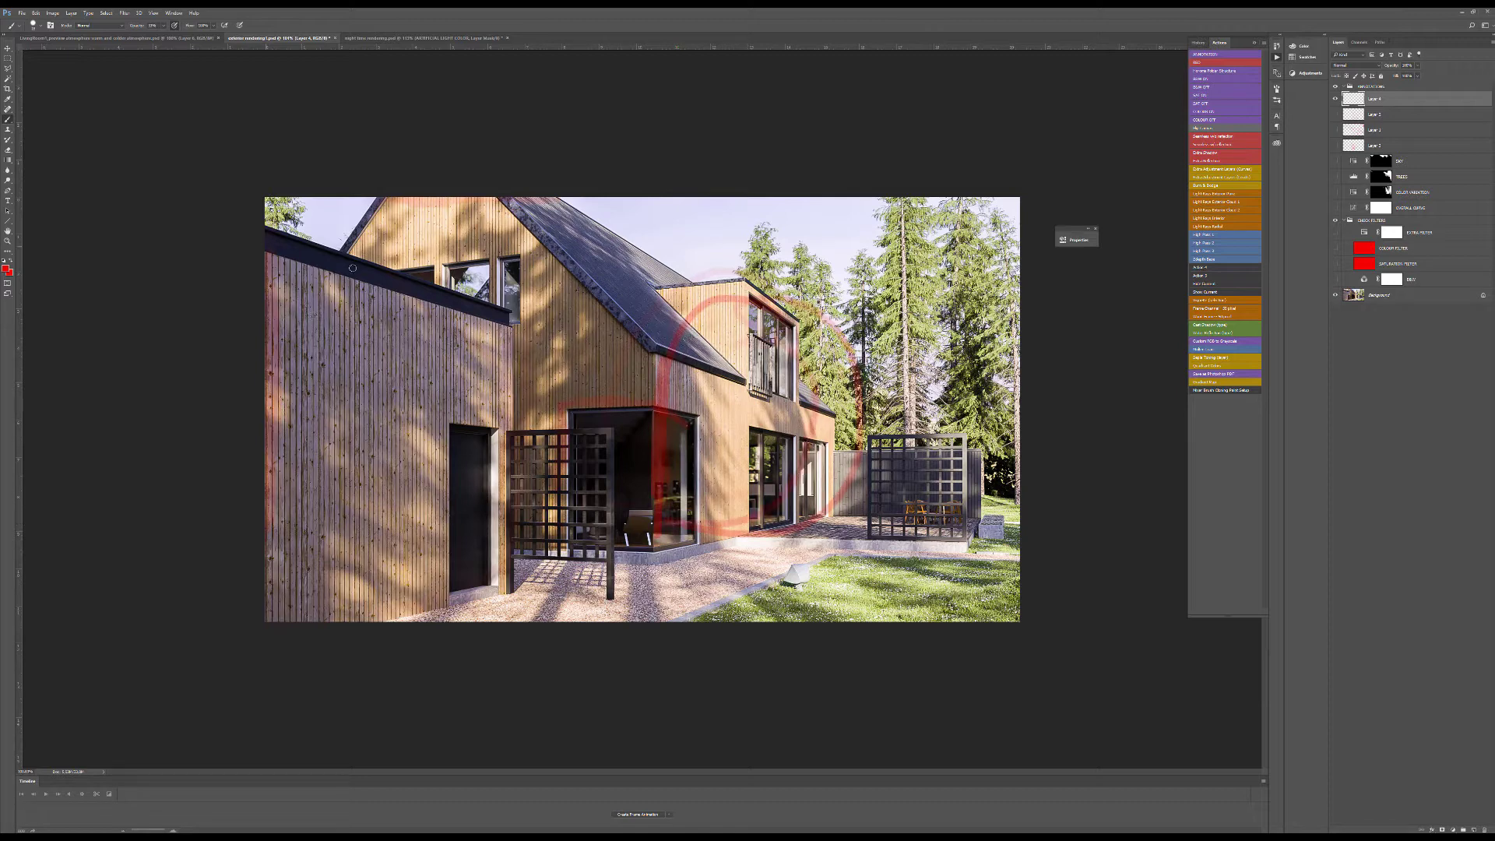
pyautogui.moveTo(510, 373)
pyautogui.mouseDown()
pyautogui.moveTo(510, 545)
pyautogui.moveTo(398, 615)
pyautogui.mouseUp()
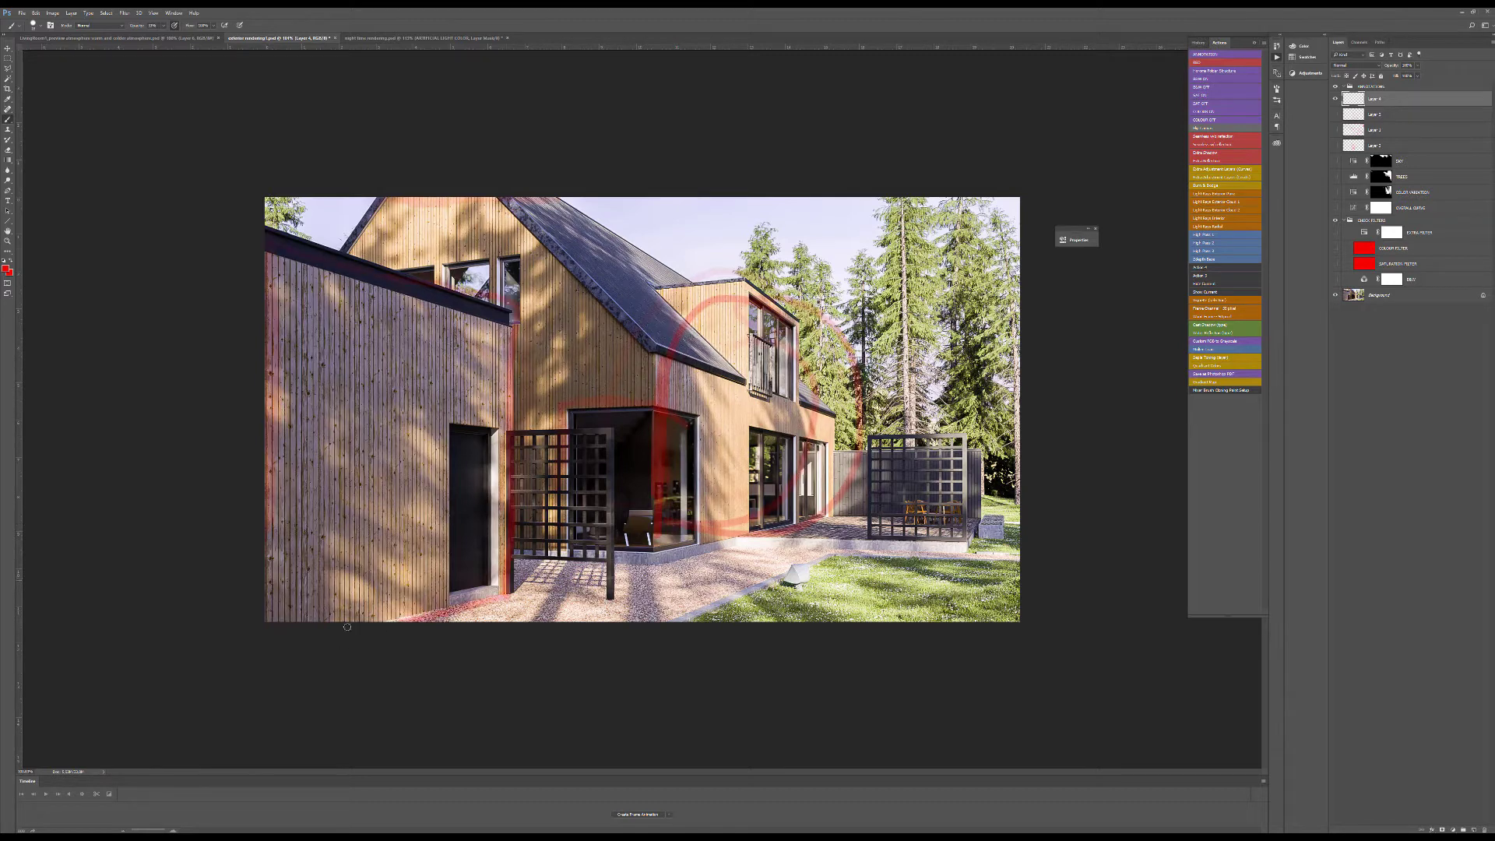
pyautogui.hotkey('ctrl', 'a')
pyautogui.press('Delete')
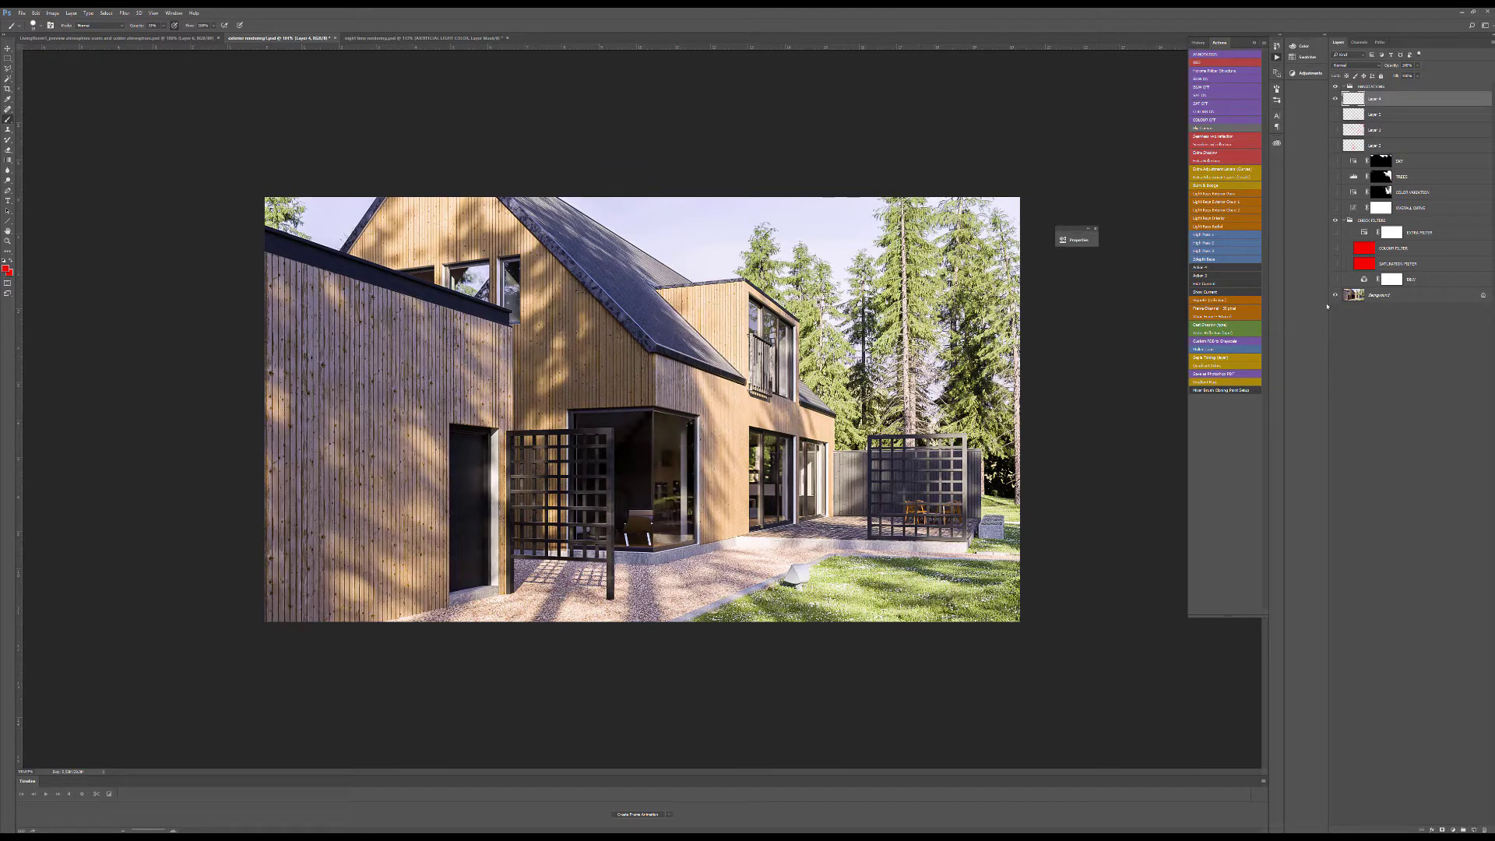
# Step: Show the black-and-white adjustment layer, mark the gravel in front of the house in red and clear the marks
pyautogui.click(1336, 279)
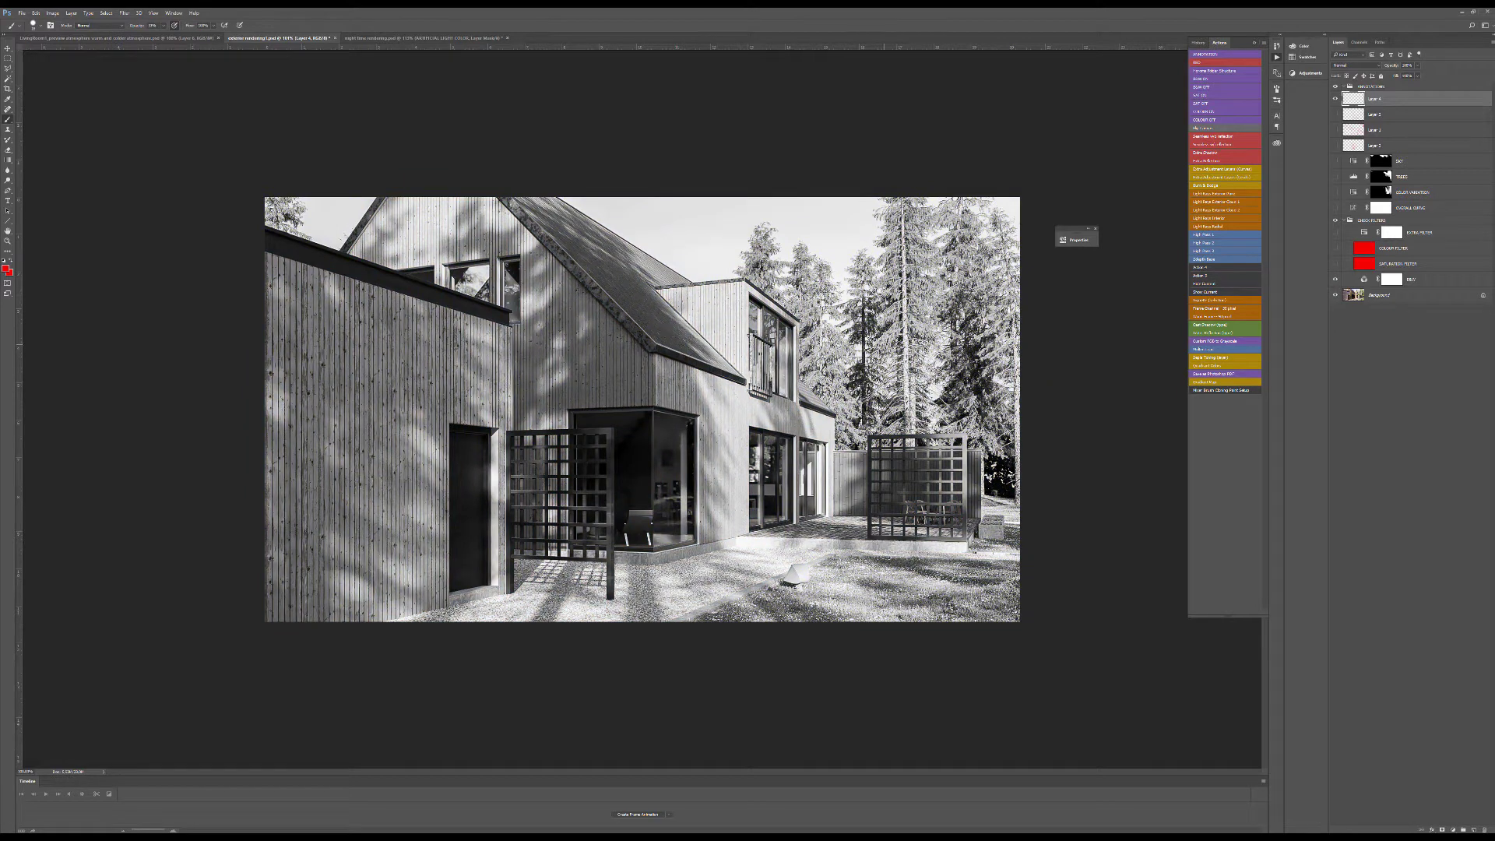
pyautogui.moveTo(732, 408); pyautogui.dragTo(765, 397)
pyautogui.moveTo(907, 362); pyautogui.dragTo(923, 234)
pyautogui.press('q')
pyautogui.click(753, 540)
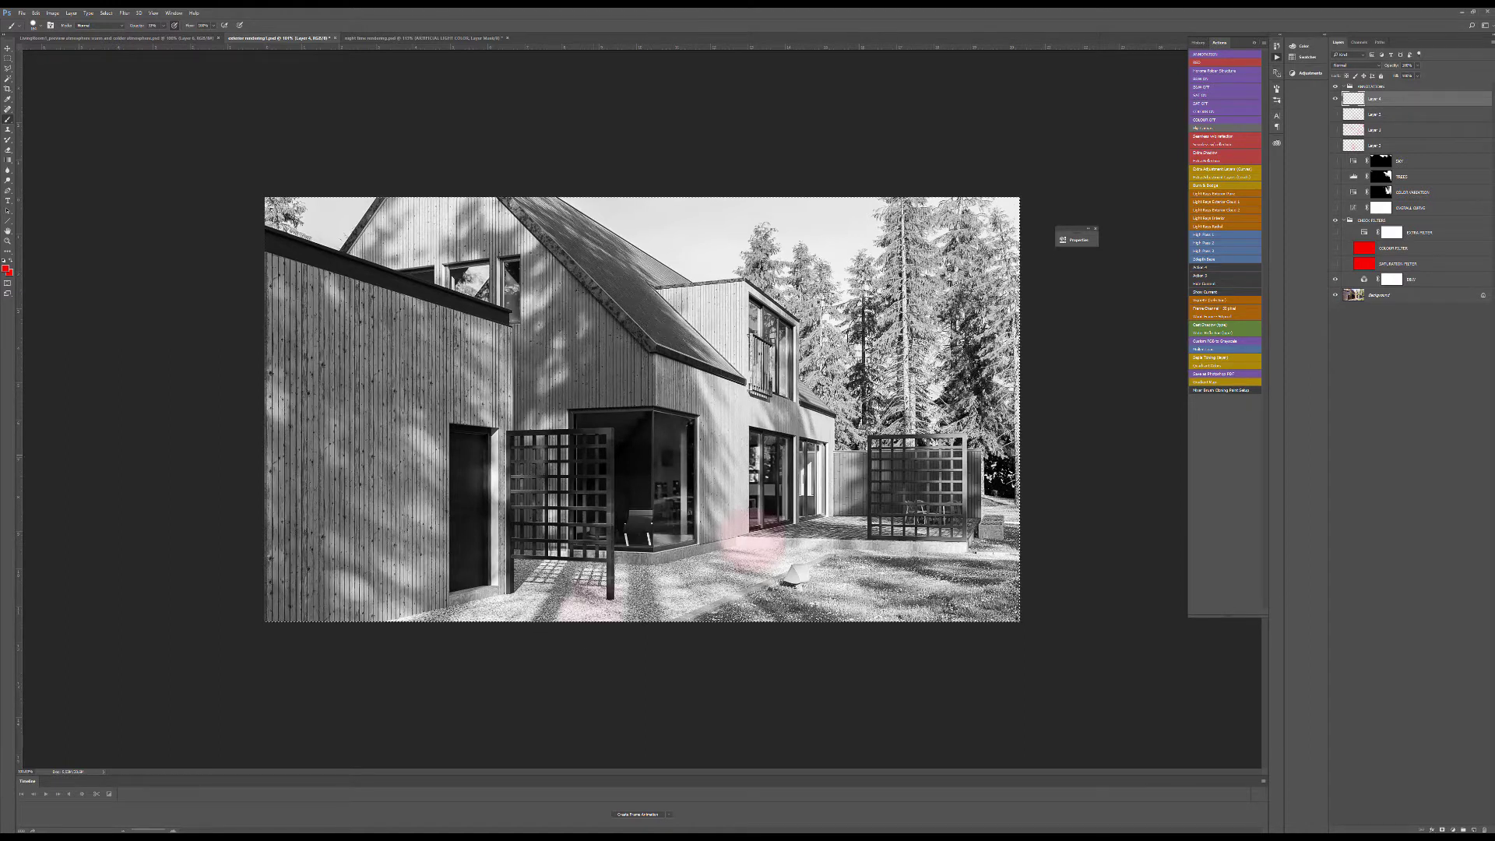
pyautogui.moveTo(910, 285)
pyautogui.mouseDown()
pyautogui.moveTo(899, 387)
pyautogui.moveTo(906, 370)
pyautogui.mouseUp()
pyautogui.press('Delete')
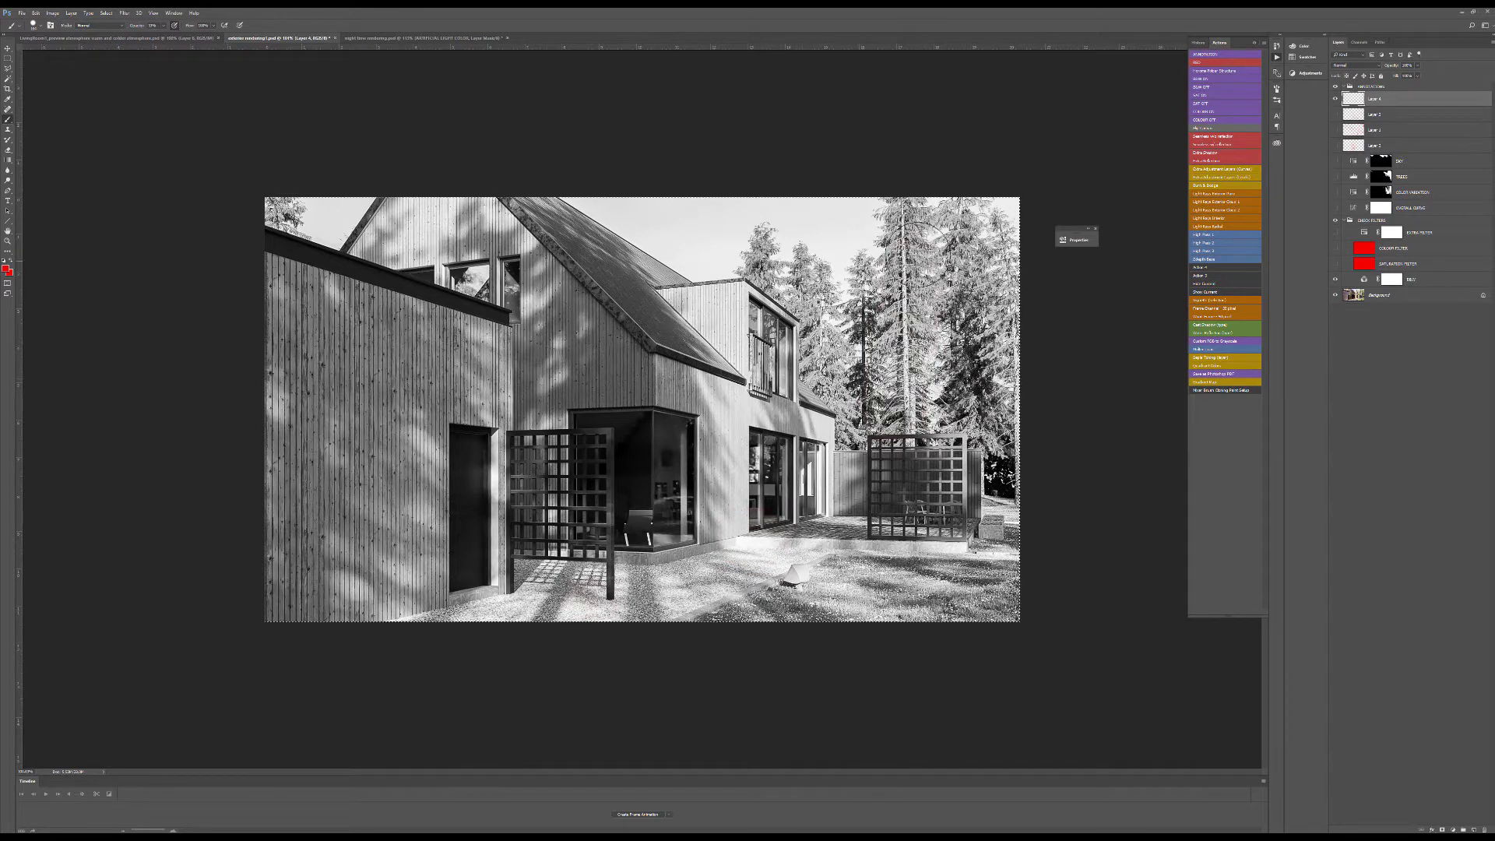
# Step: Examine the light and dark contrast of the walls and trees in black and white, and hide the black-and-white adjustment layer
pyautogui.keyDown('alt'); pyautogui.rightClick(779, 374); pyautogui.keyUp('alt')
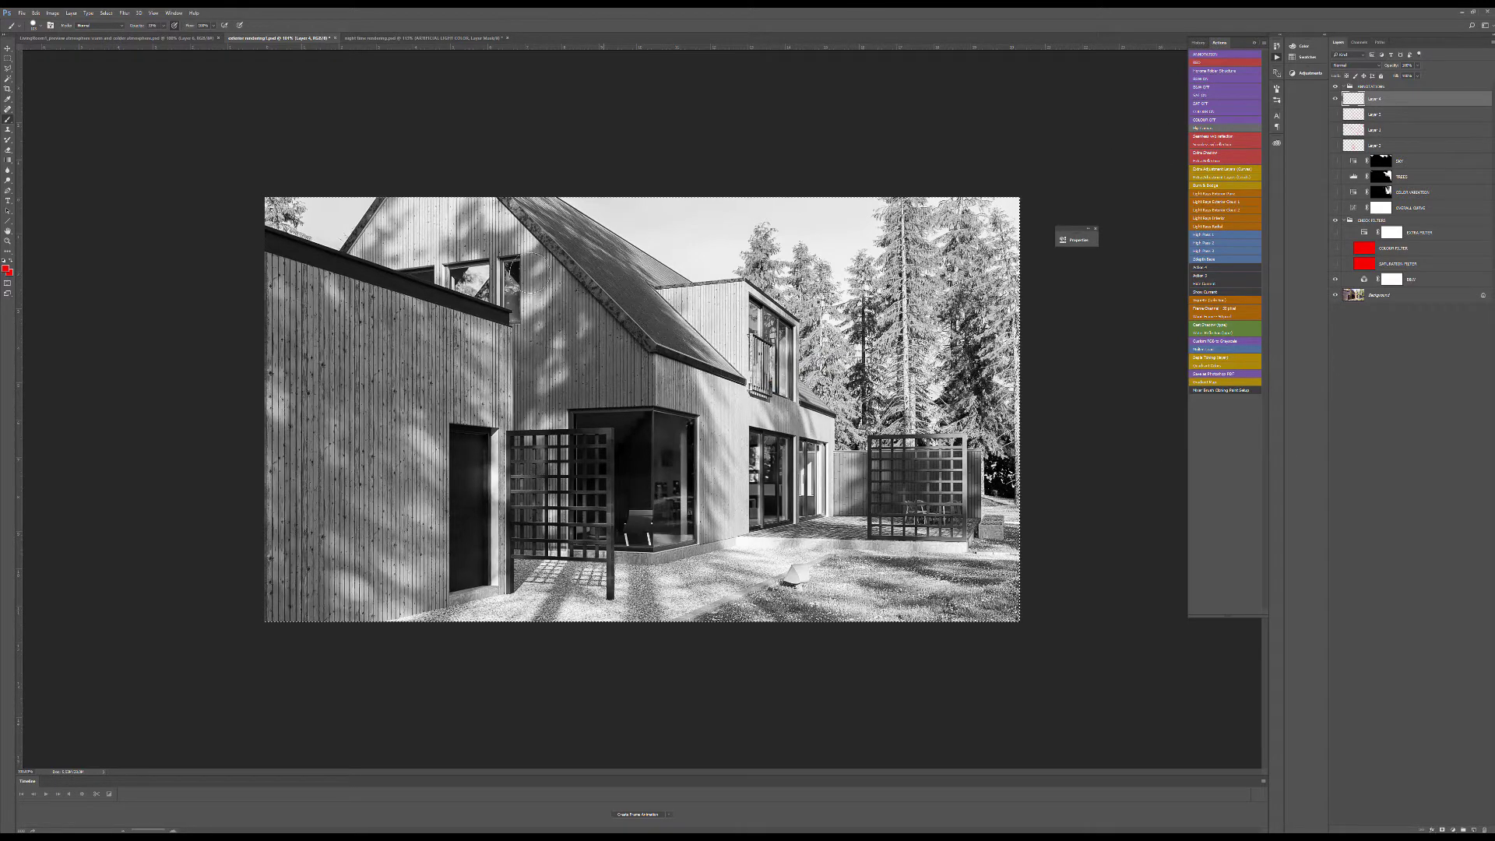
pyautogui.moveTo(339, 290); pyautogui.dragTo(403, 391)
pyautogui.press('z')
pyautogui.moveTo(833, 247); pyautogui.dragTo(965, 411)
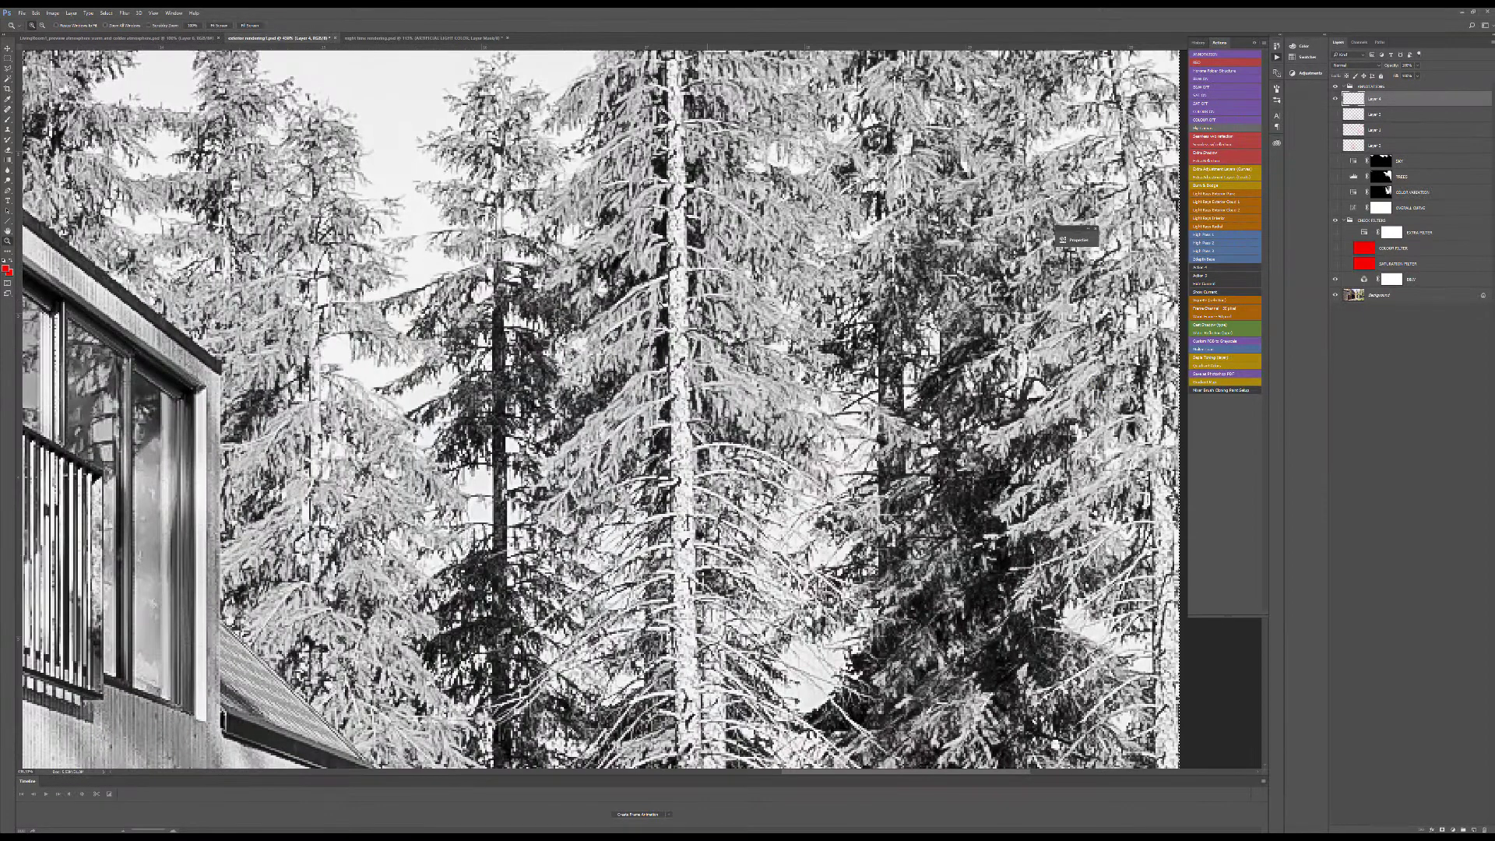
pyautogui.hotkey('ctrl', '1')
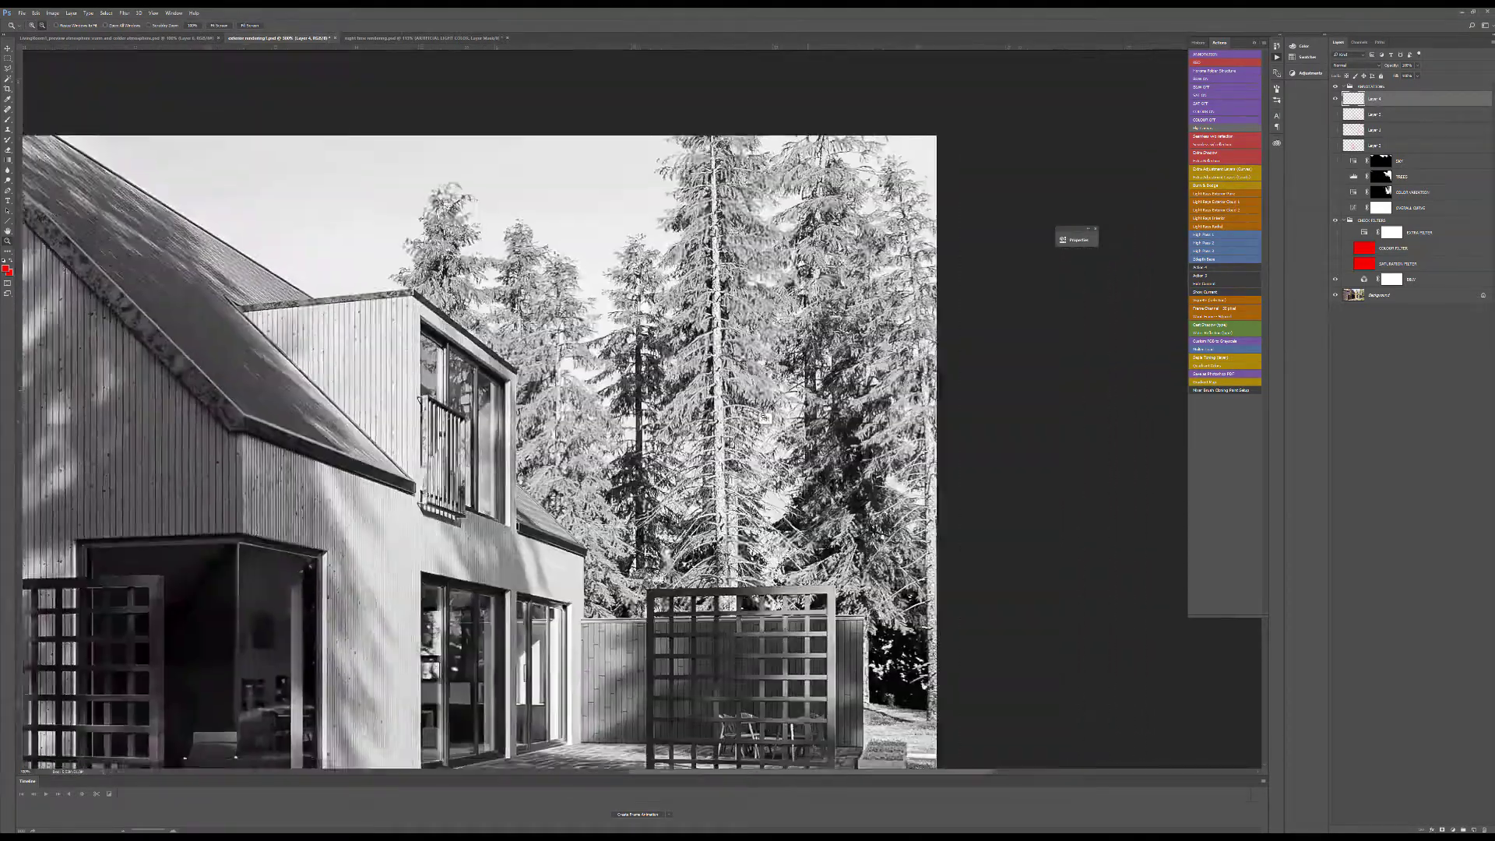
pyautogui.hotkey('ctrl', '-')
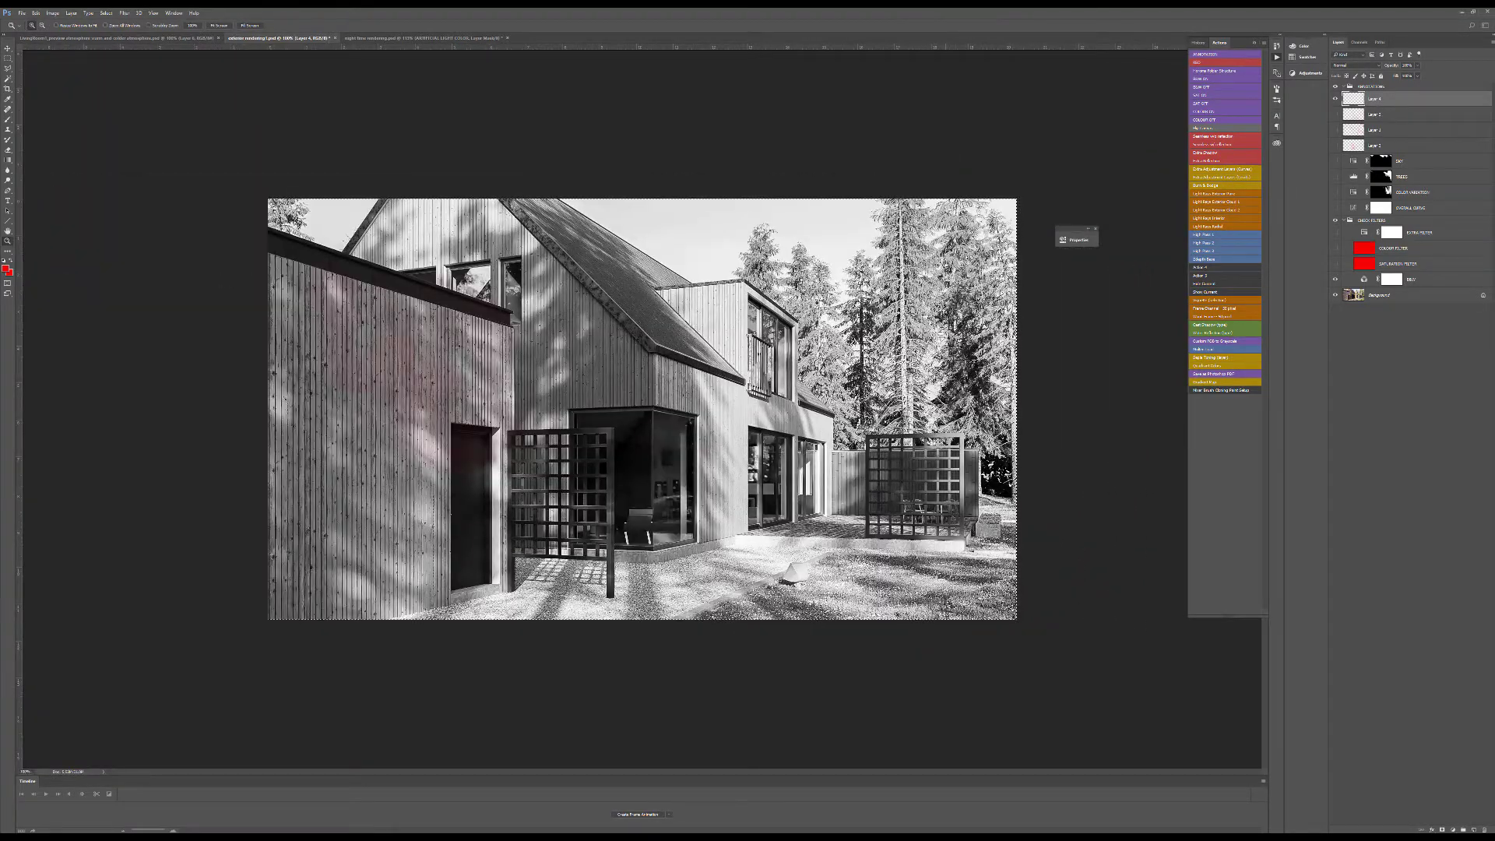
pyautogui.click(946, 355)
pyautogui.moveTo(946, 355); pyautogui.dragTo(912, 418)
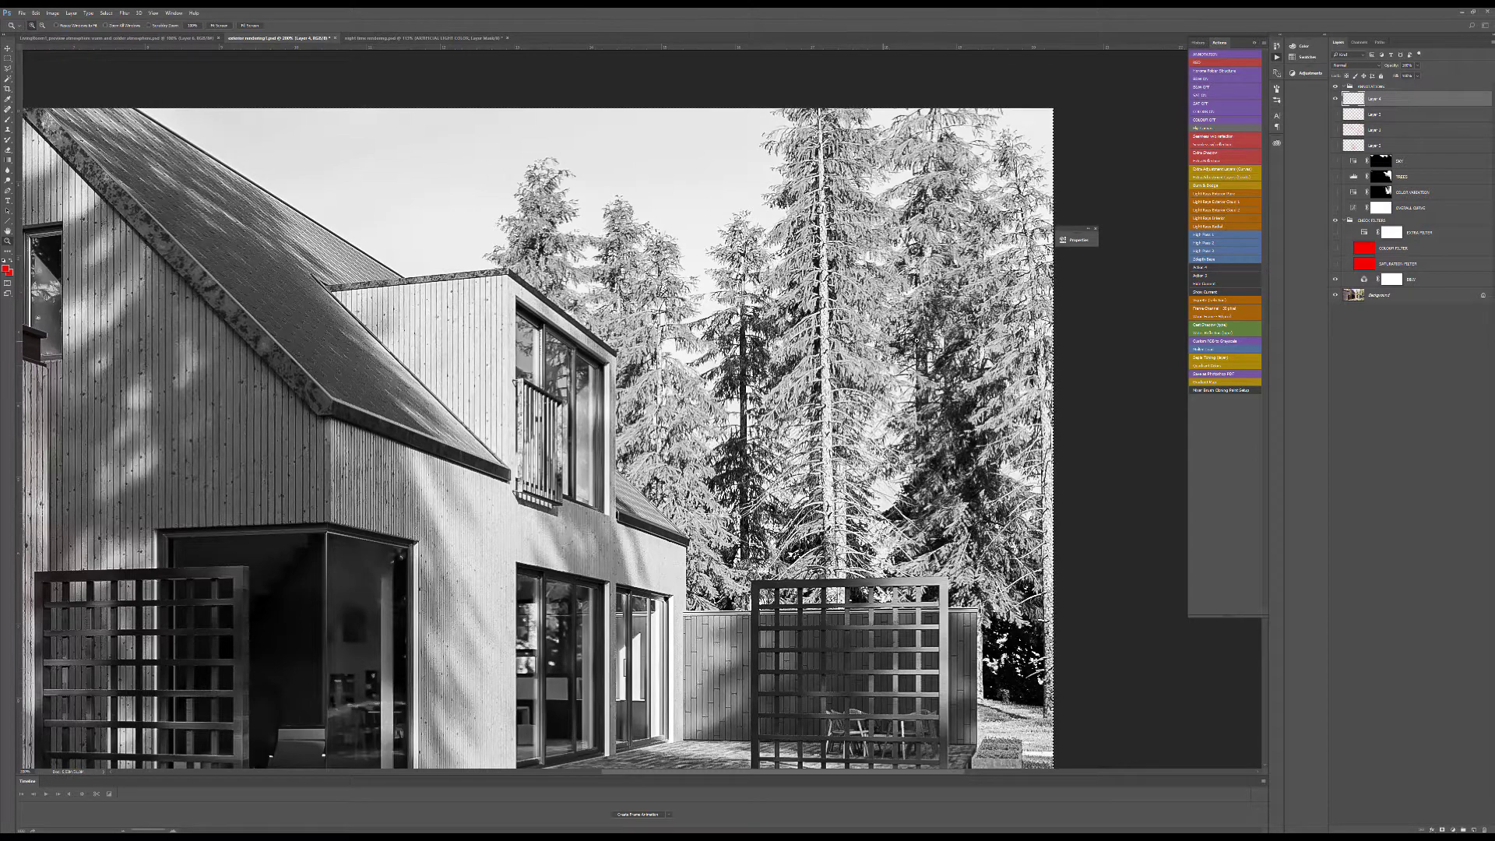
pyautogui.scroll(-3, 916, 340)
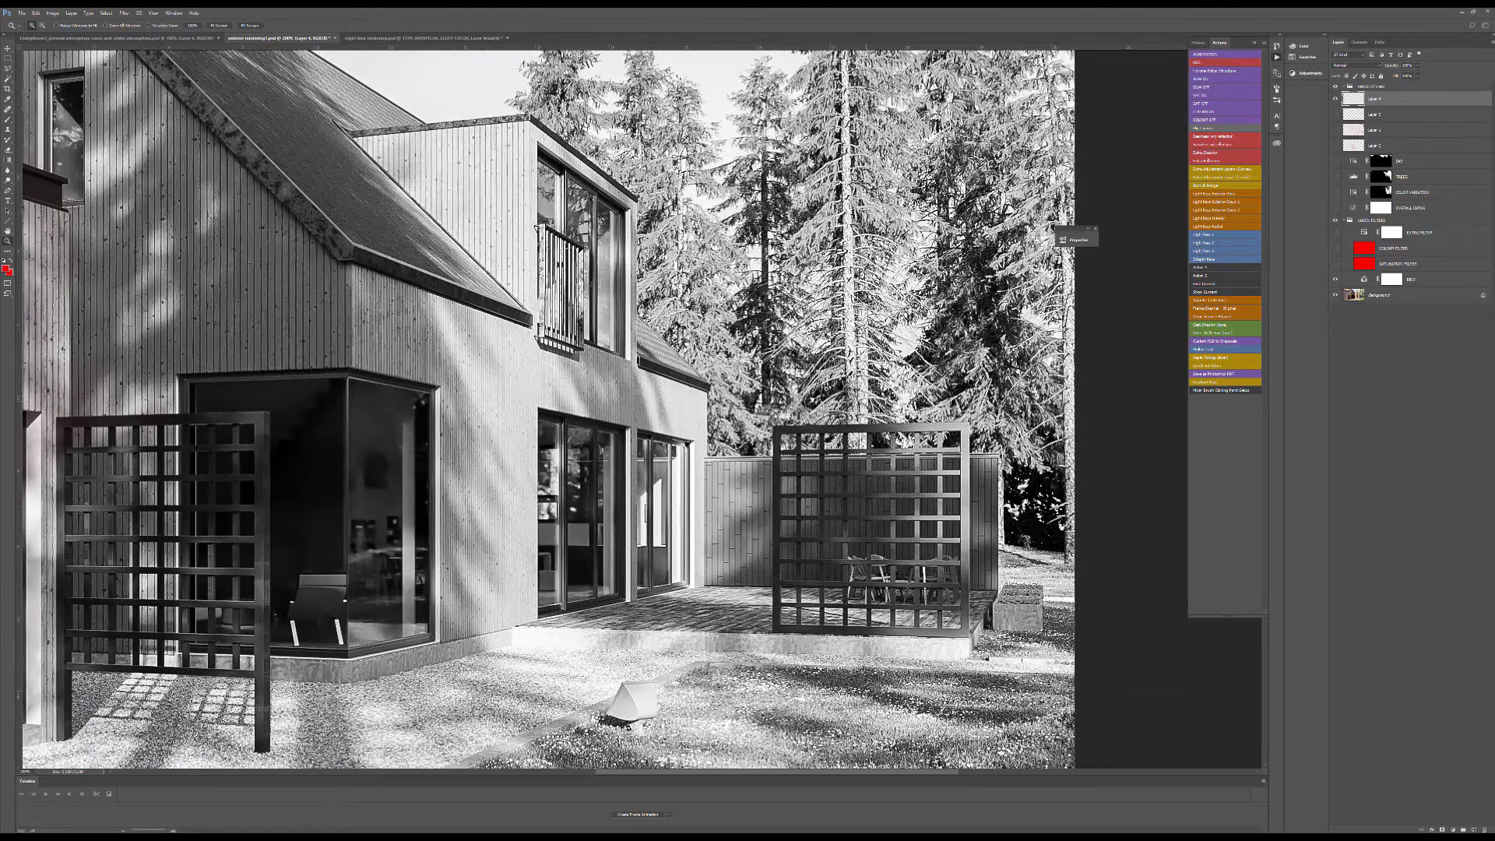
pyautogui.keyDown('alt'); pyautogui.click(818, 408); pyautogui.keyUp('alt')
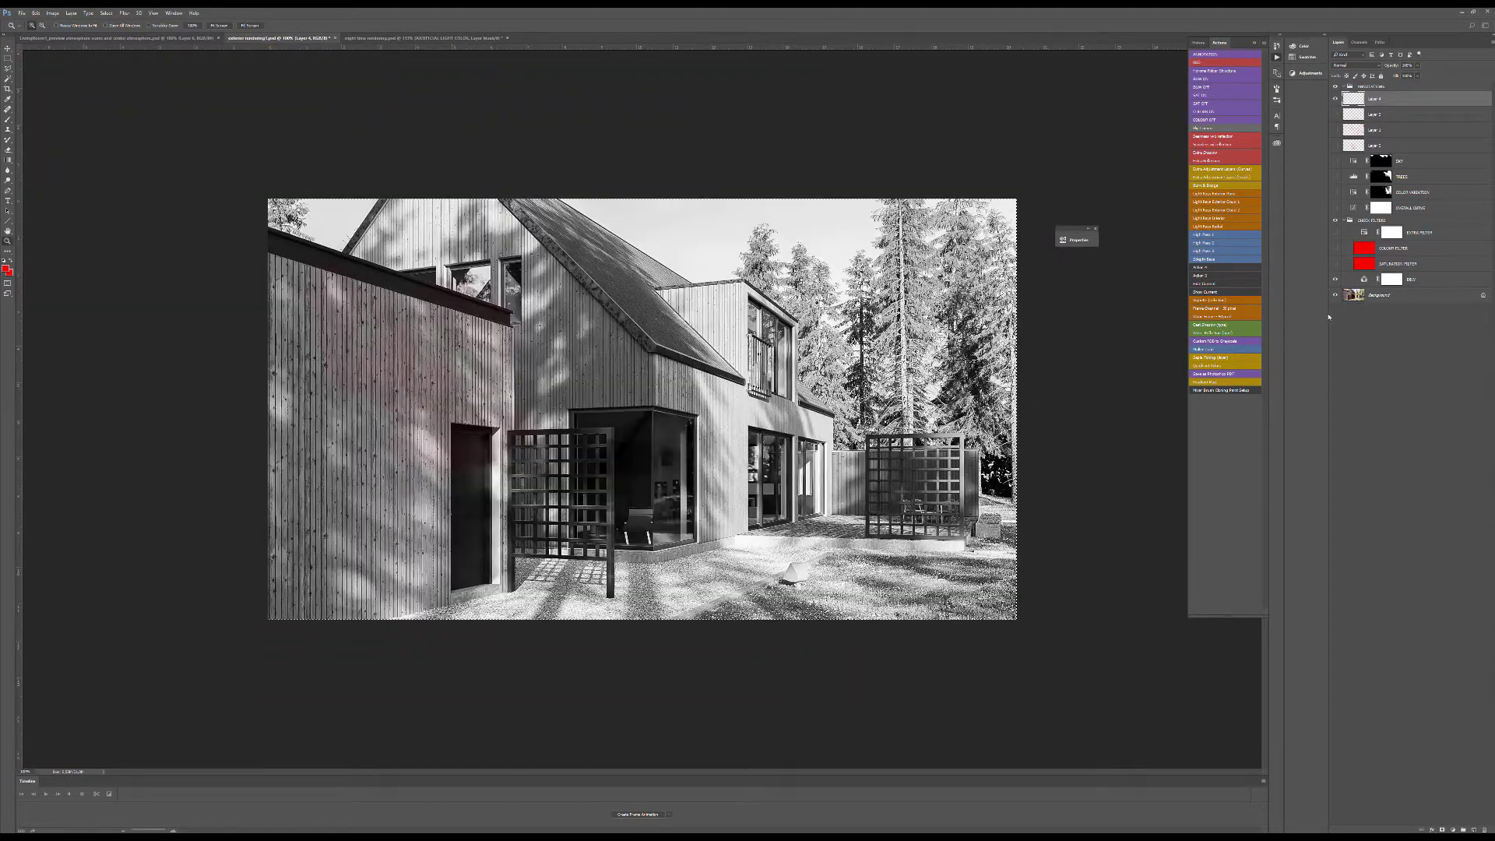
pyautogui.click(1336, 278)
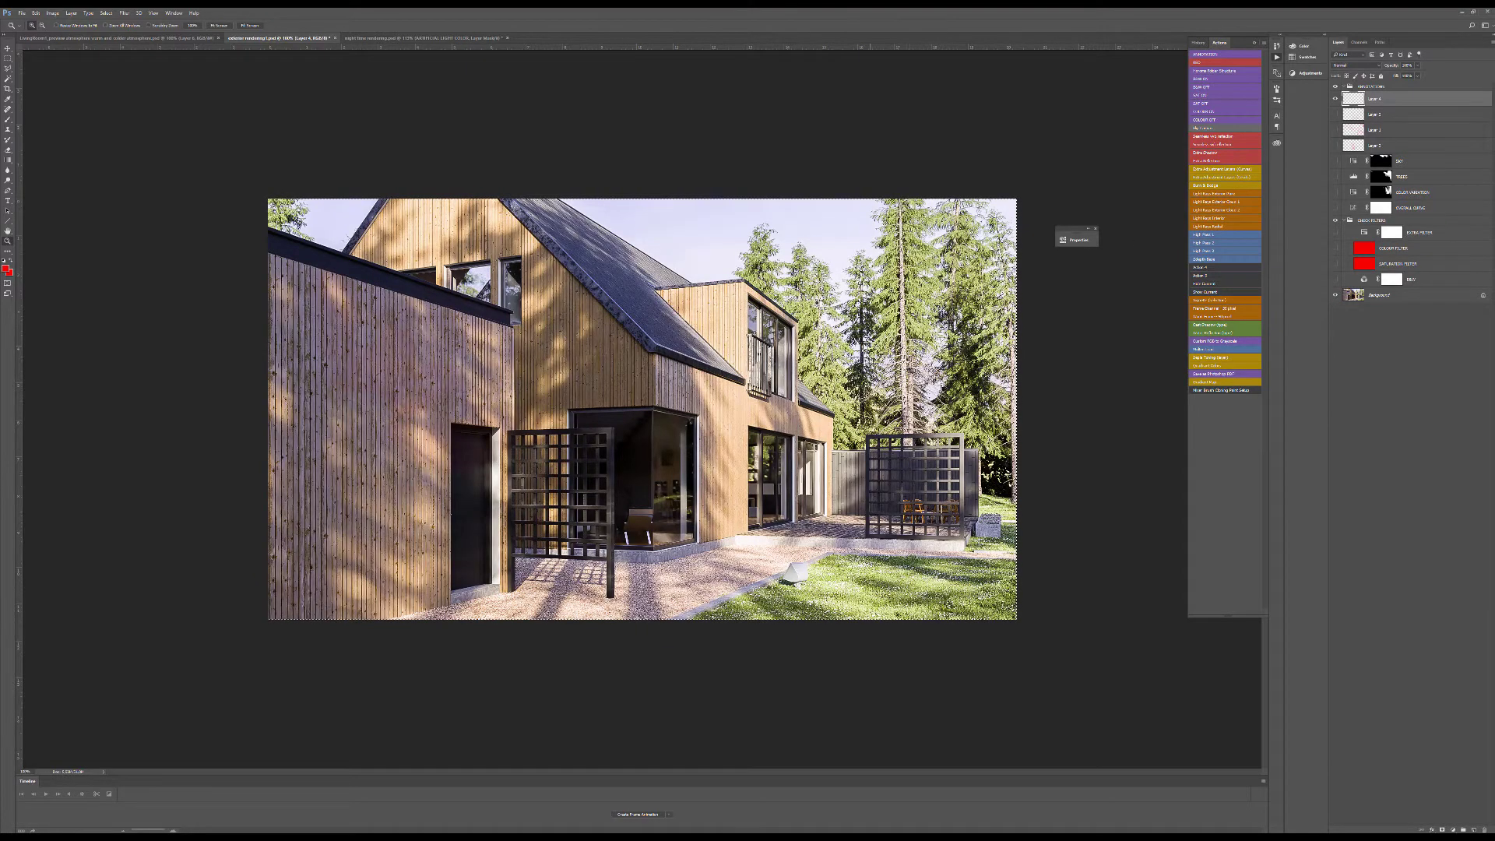
# Step: Examine the trees, facade and terrace of the colour image up close
pyautogui.click(913, 282)
pyautogui.press('b')
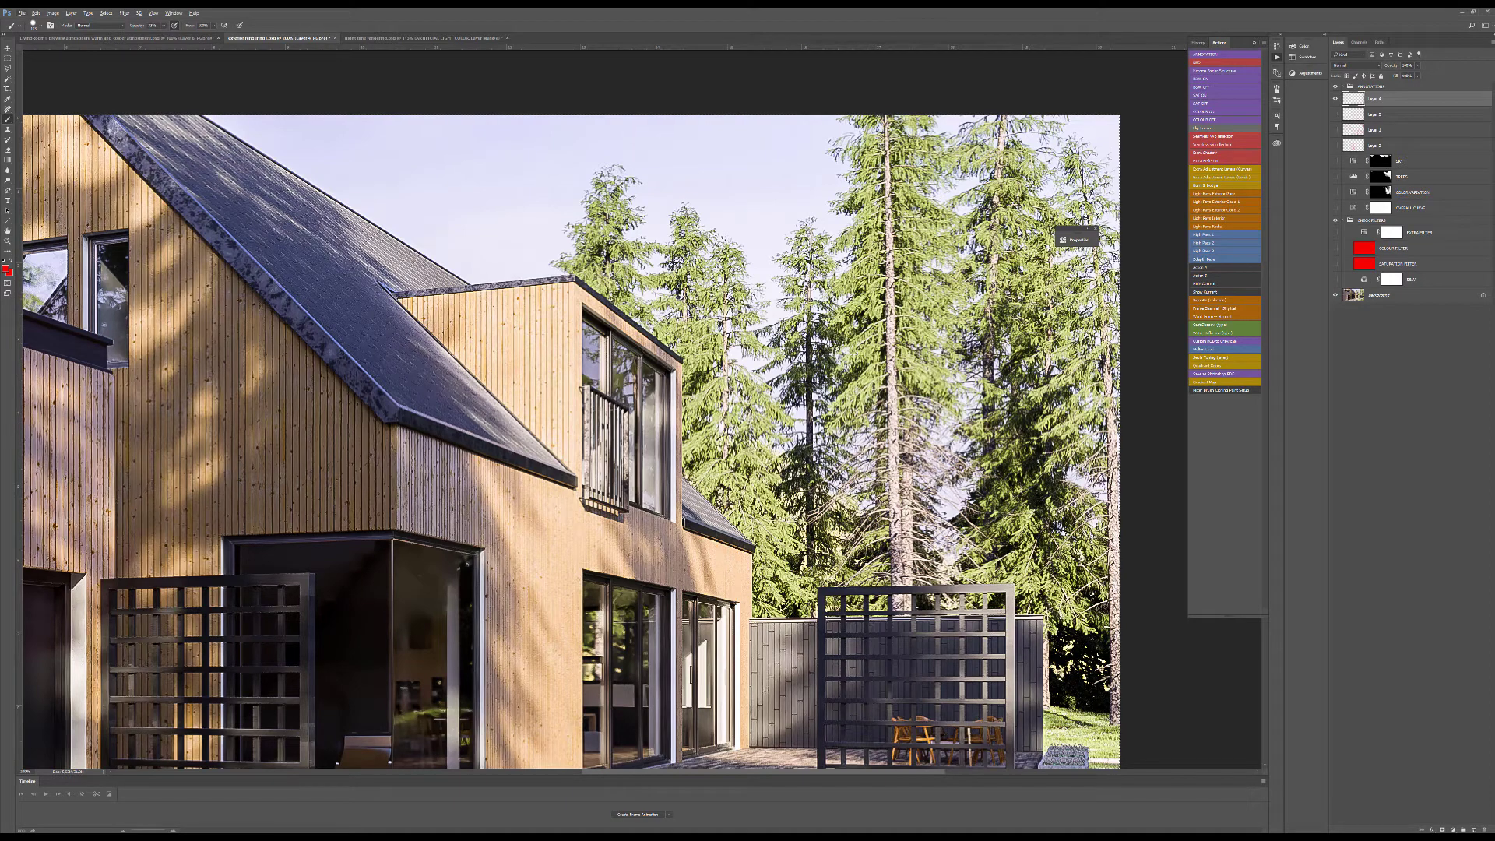
pyautogui.scroll(-3, 919, 448)
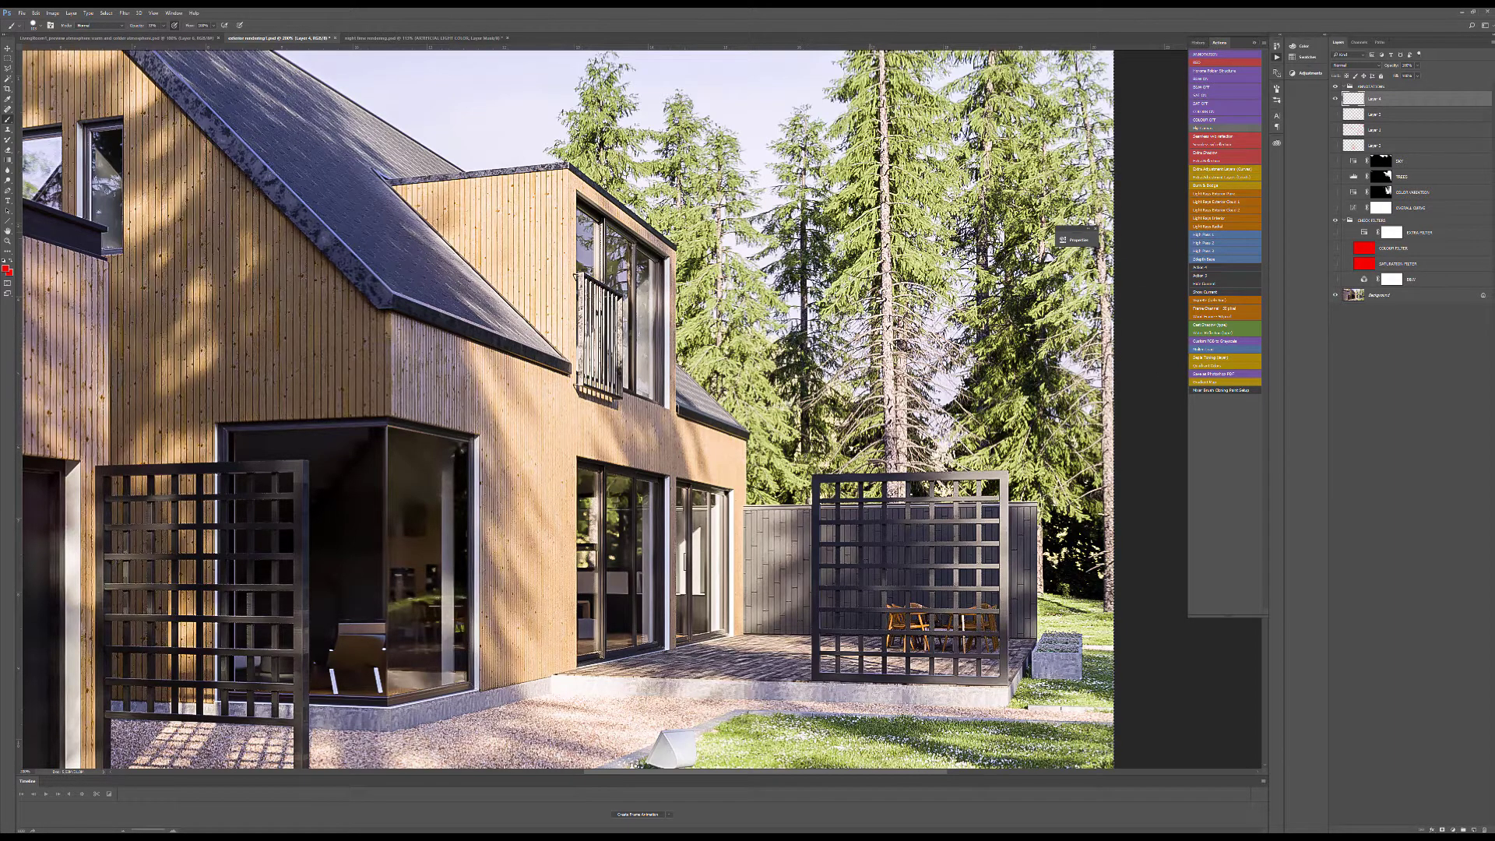
pyautogui.scroll(3, 830, 401)
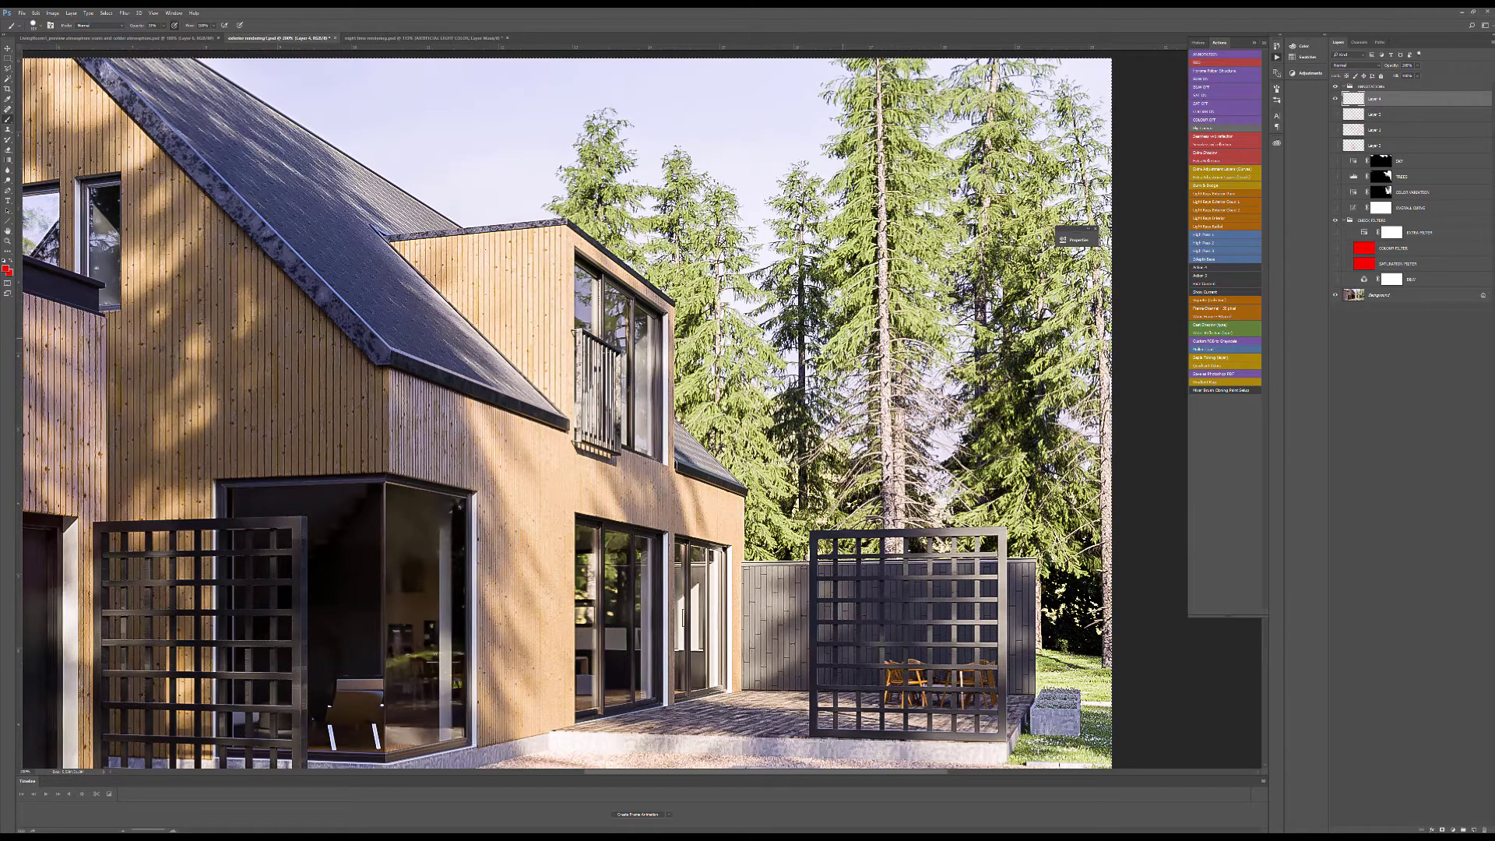
pyautogui.moveTo(731, 444); pyautogui.dragTo(846, 409)
pyautogui.press('z')
pyautogui.keyDown('alt'); pyautogui.click(846, 410); pyautogui.keyUp('alt')
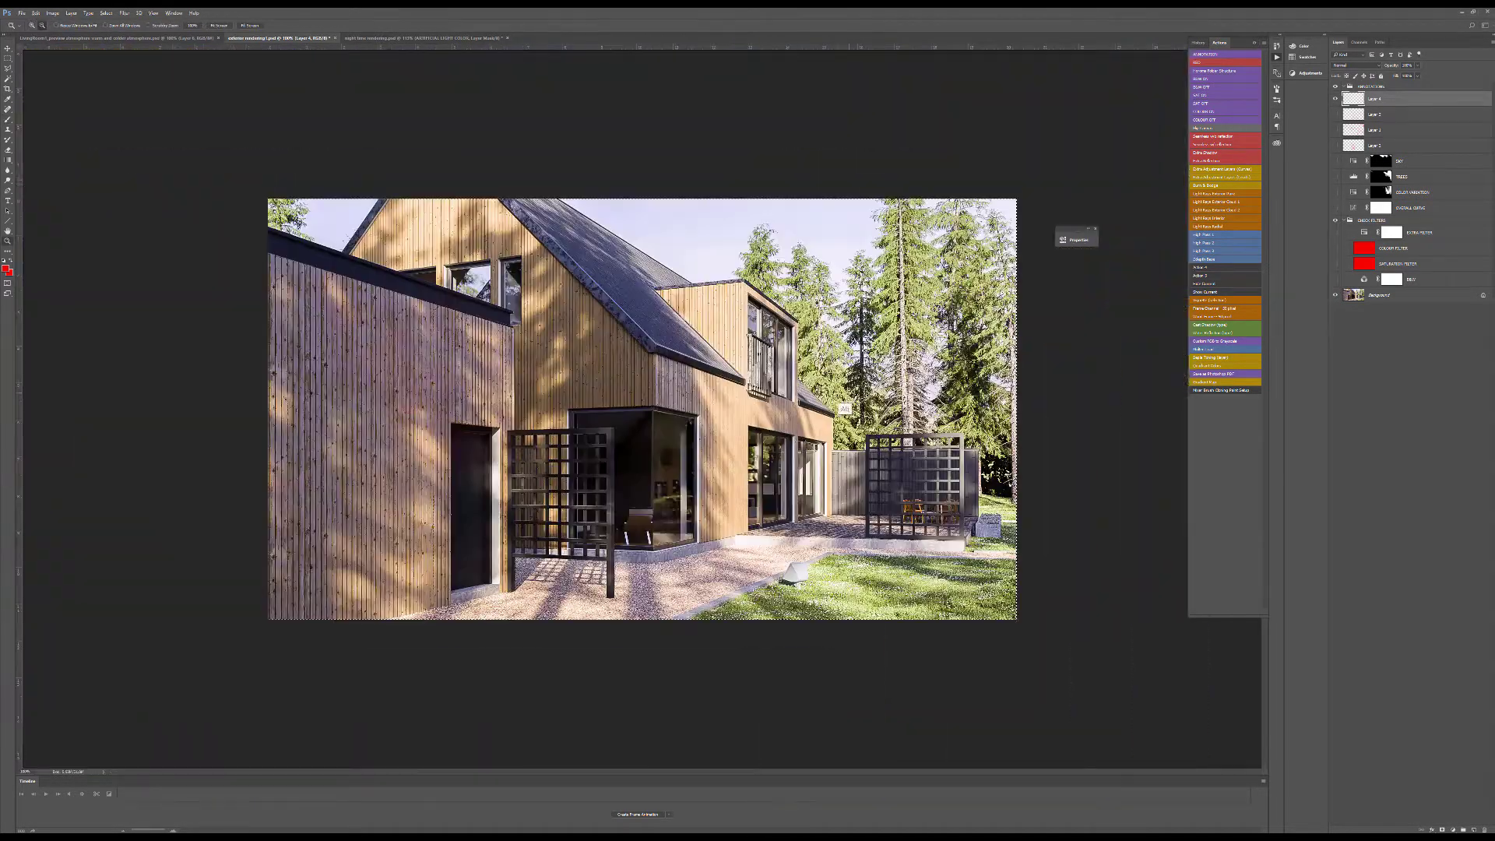
# Step: Show the overall adjustment layer and the TREES adjustment layer in the upper group
pyautogui.click(1336, 209)
pyautogui.click(1336, 209)
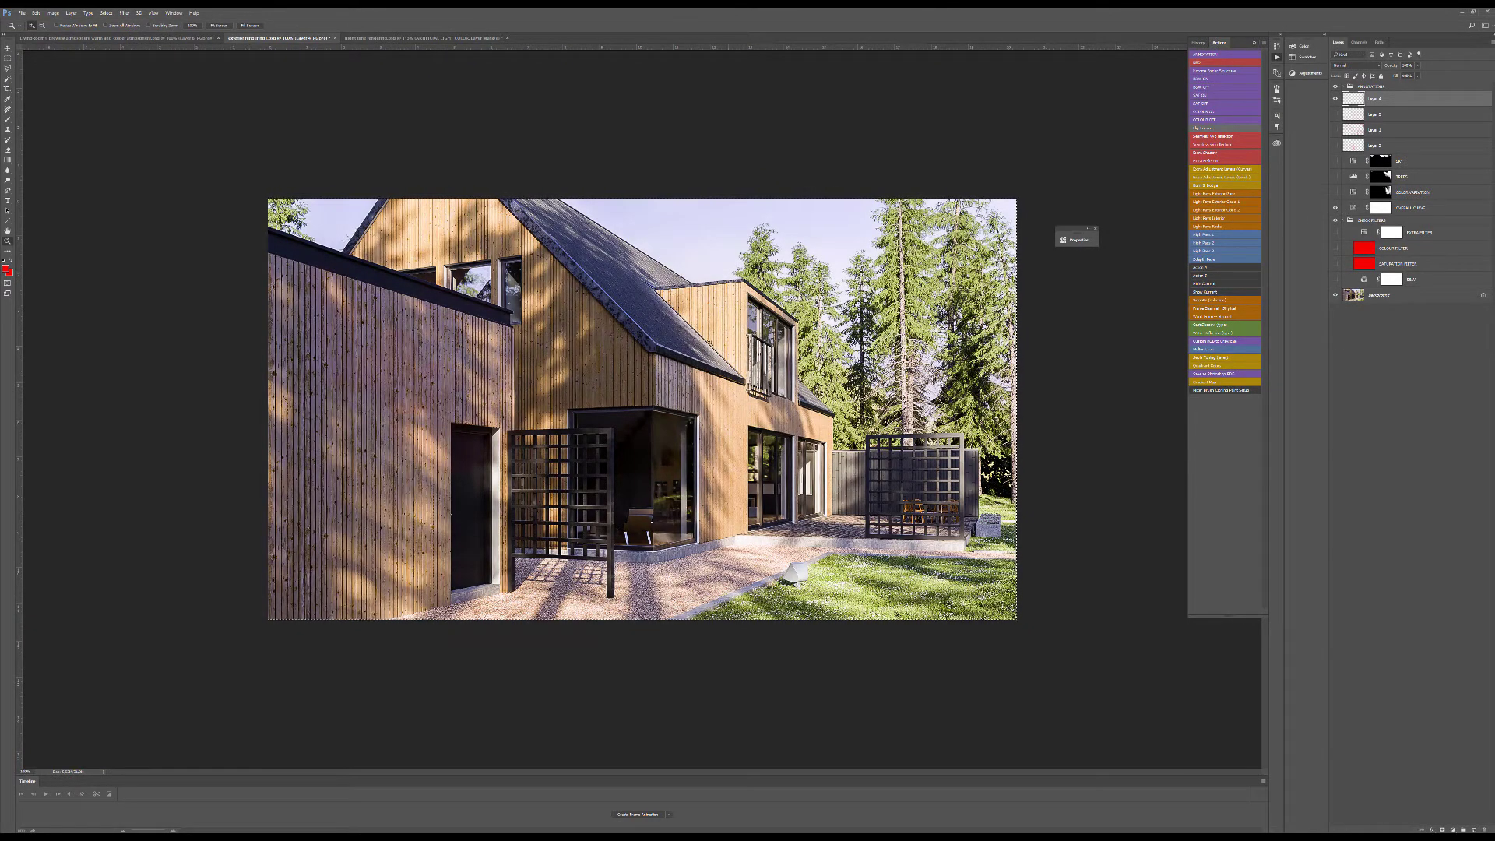
pyautogui.click(1335, 192)
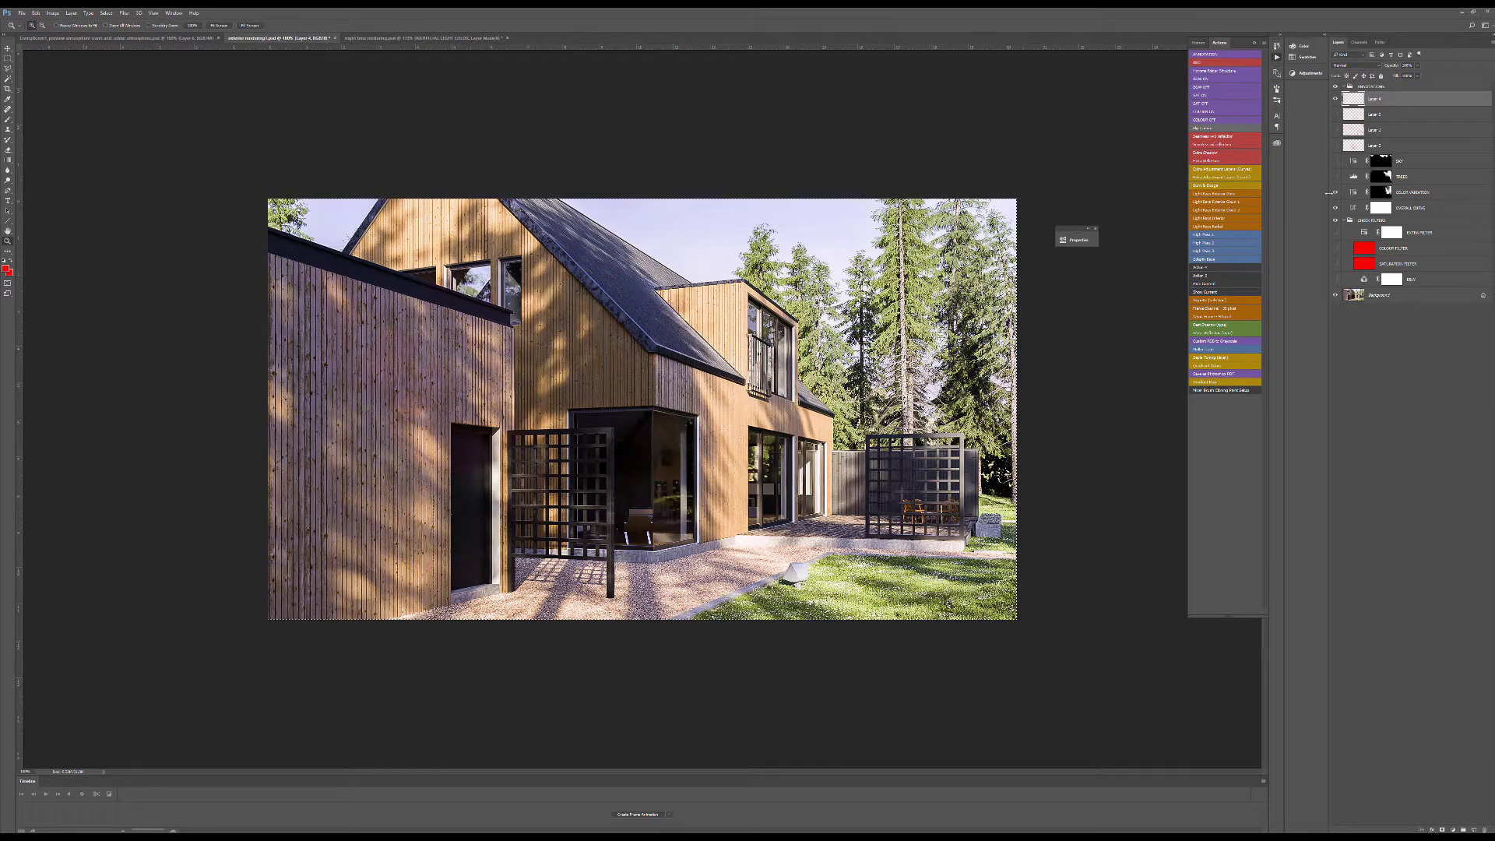
pyautogui.click(1334, 177)
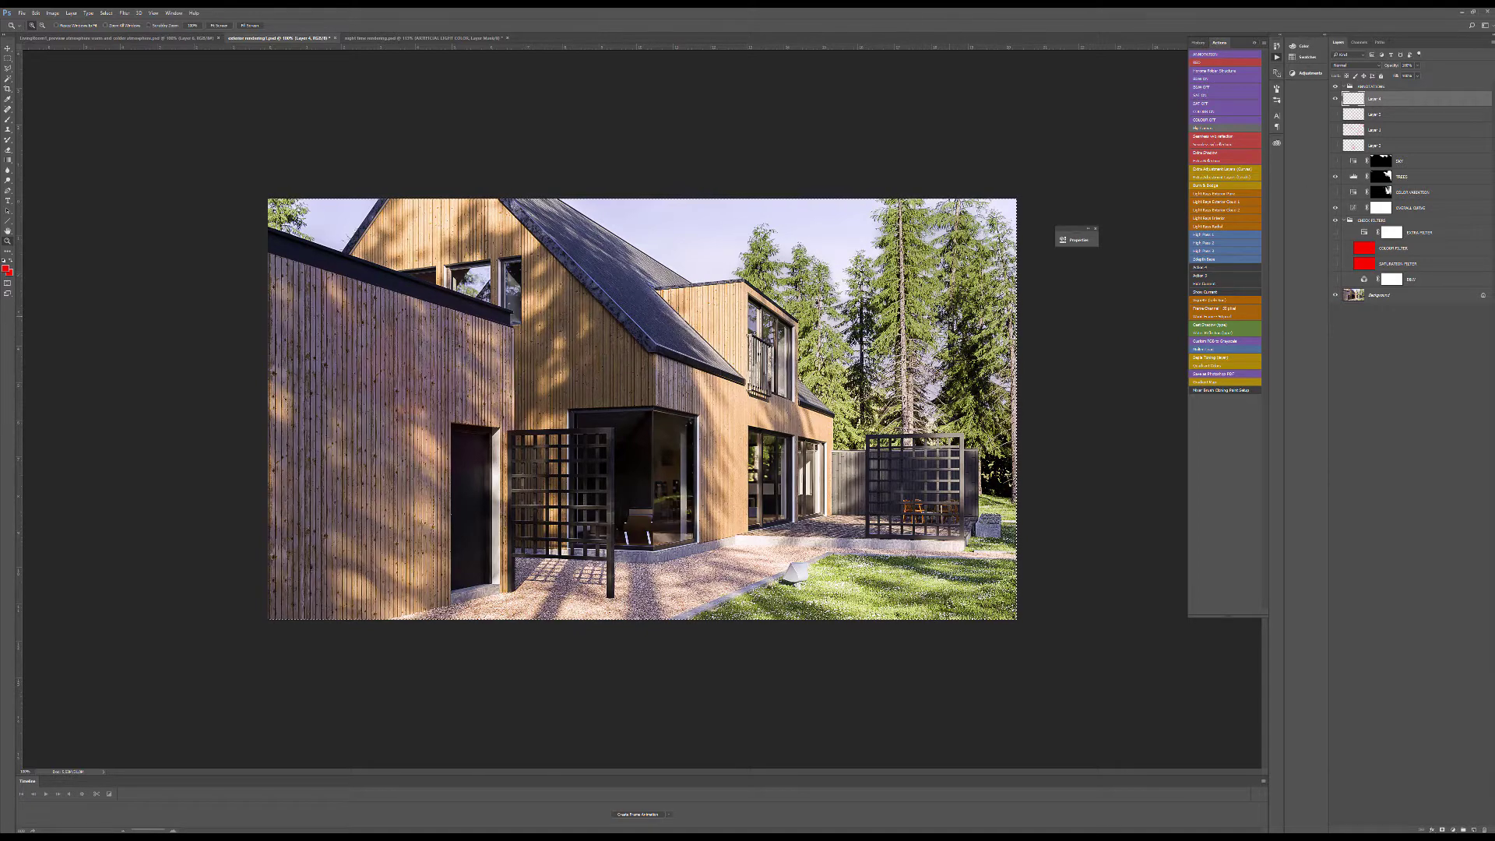
# Step: Compare the trees beside the house with the TREES adjustment layer hidden and shown
pyautogui.click(936, 321)
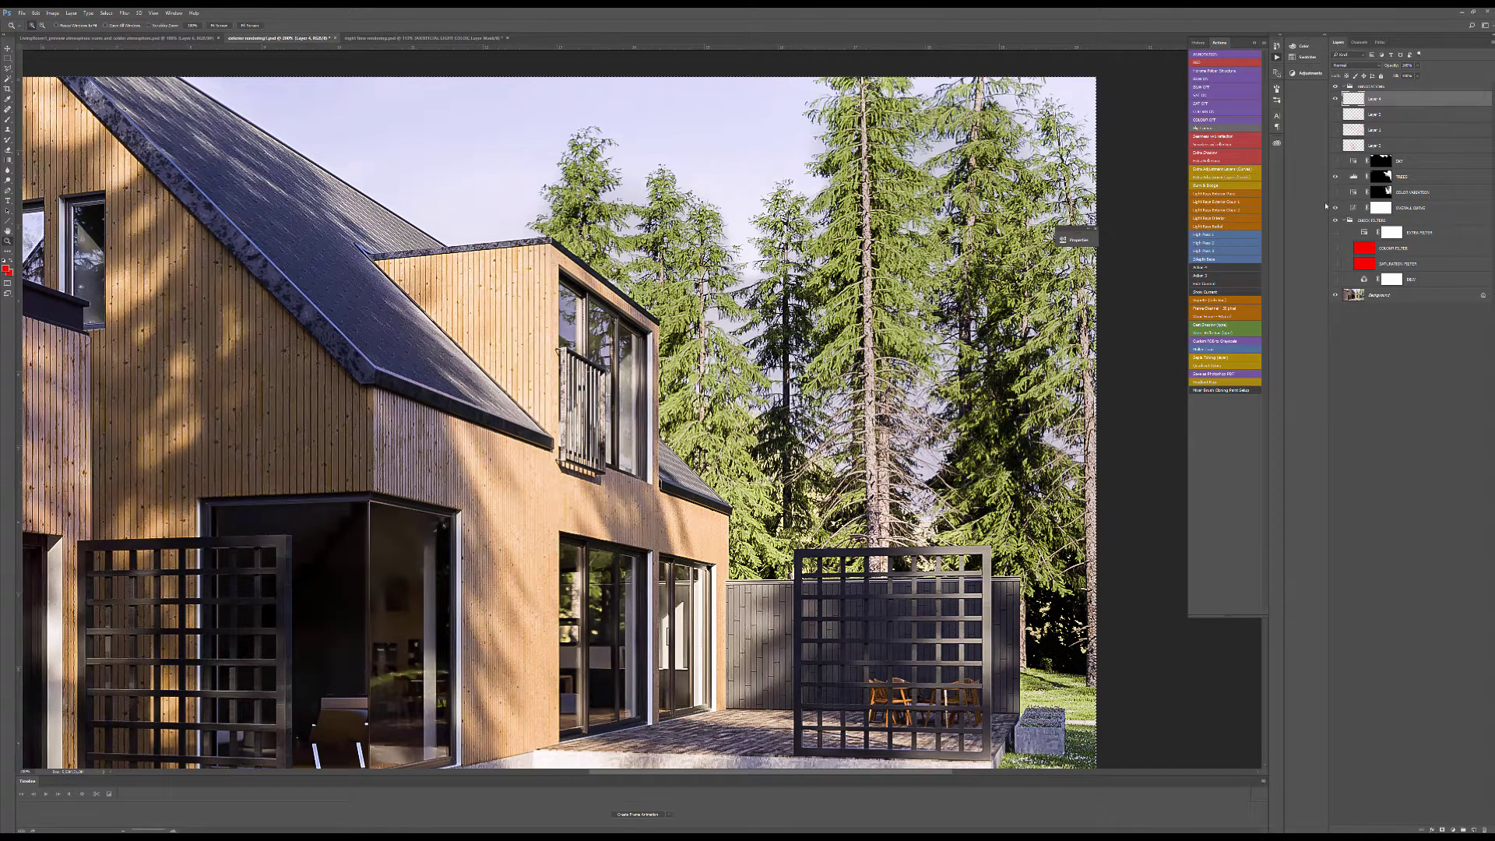
pyautogui.click(1336, 178)
pyautogui.click(1336, 177)
pyautogui.scroll(-3, 941, 320)
pyautogui.scroll(3, 974, 236)
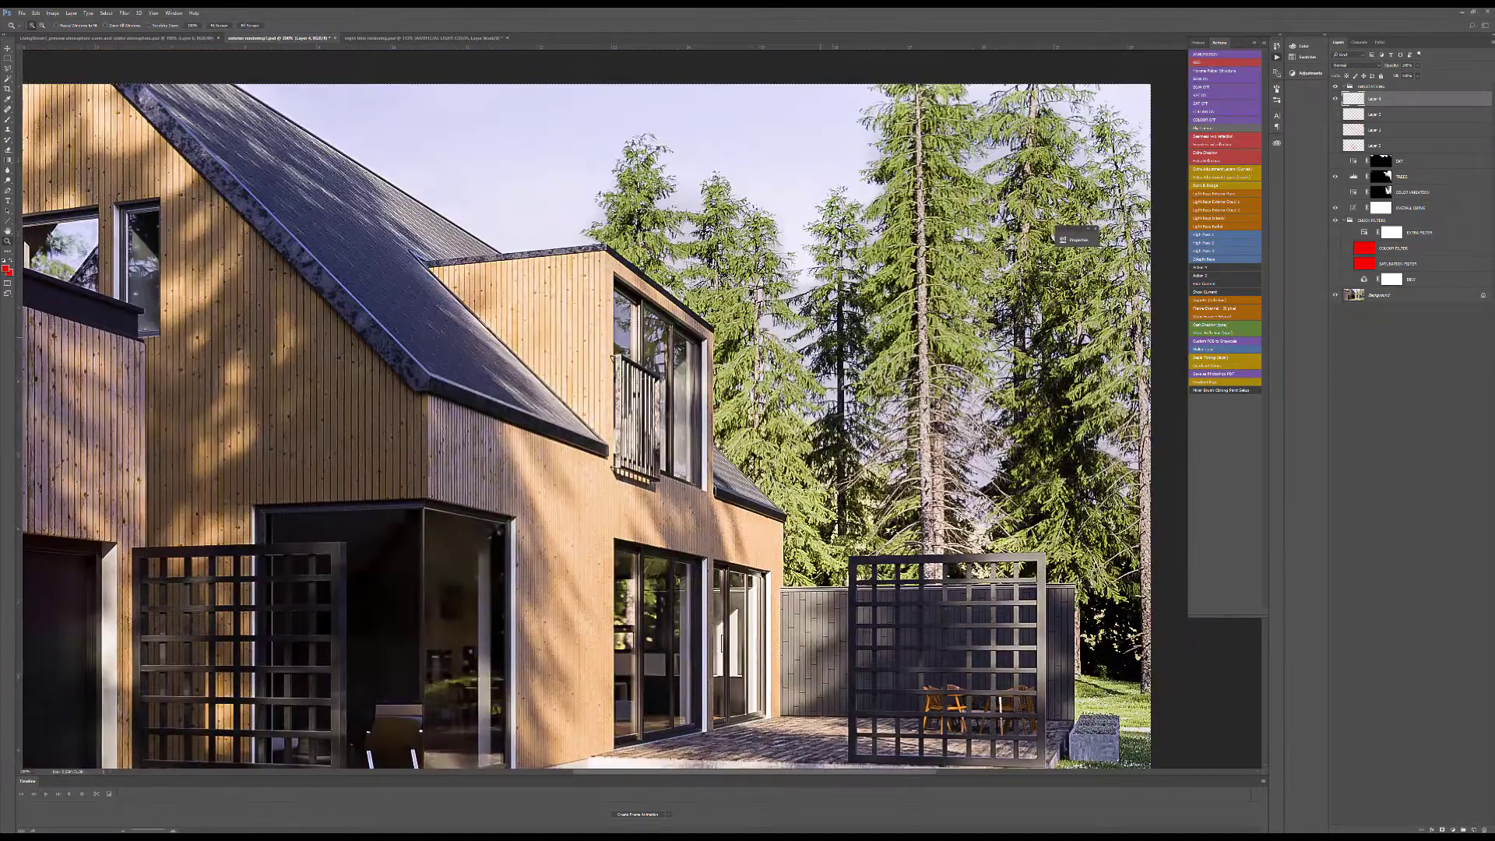
pyautogui.scroll(-1, 837, 404)
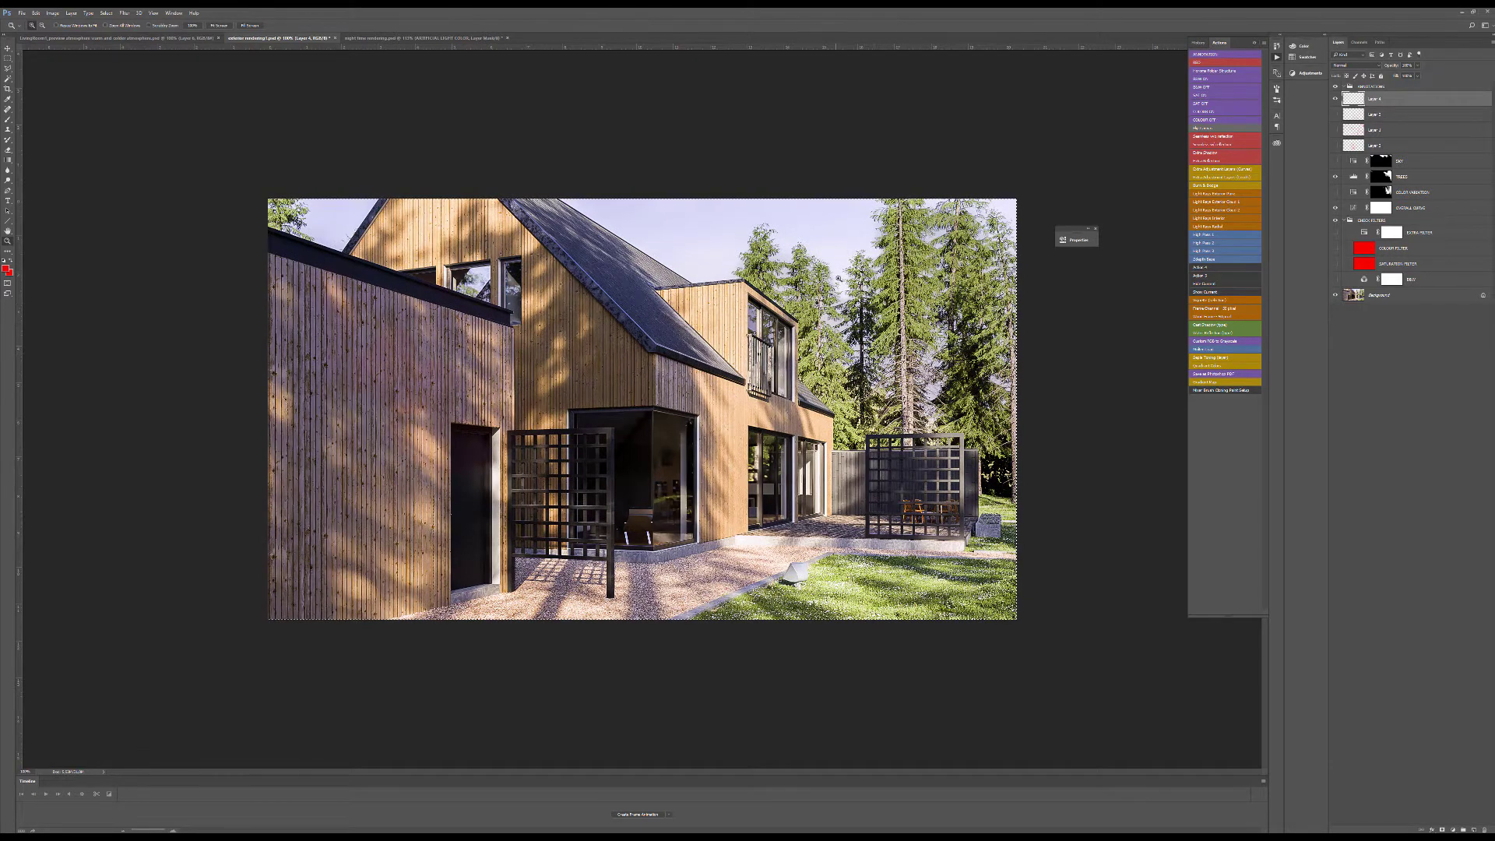
# Step: Mark the shadows across the gravel path with red brush strokes and remove the marks
pyautogui.press('b')
pyautogui.keyDown('alt'); pyautogui.moveTo(823, 370); pyautogui.dragTo(818, 372); pyautogui.keyUp('alt')
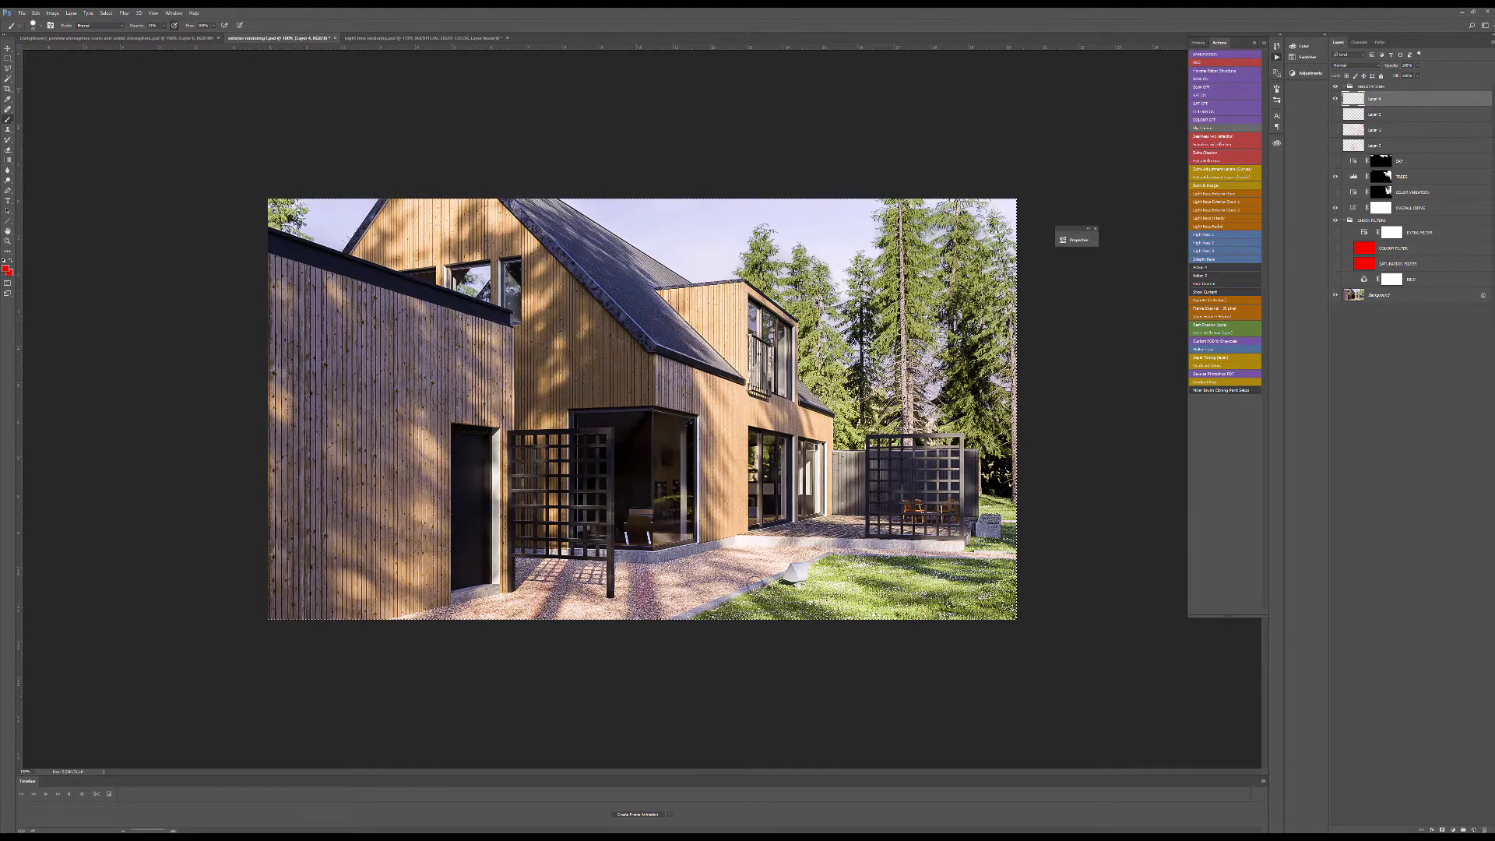
pyautogui.moveTo(753, 582)
pyautogui.mouseDown()
pyautogui.moveTo(740, 547)
pyautogui.moveTo(771, 589)
pyautogui.mouseUp()
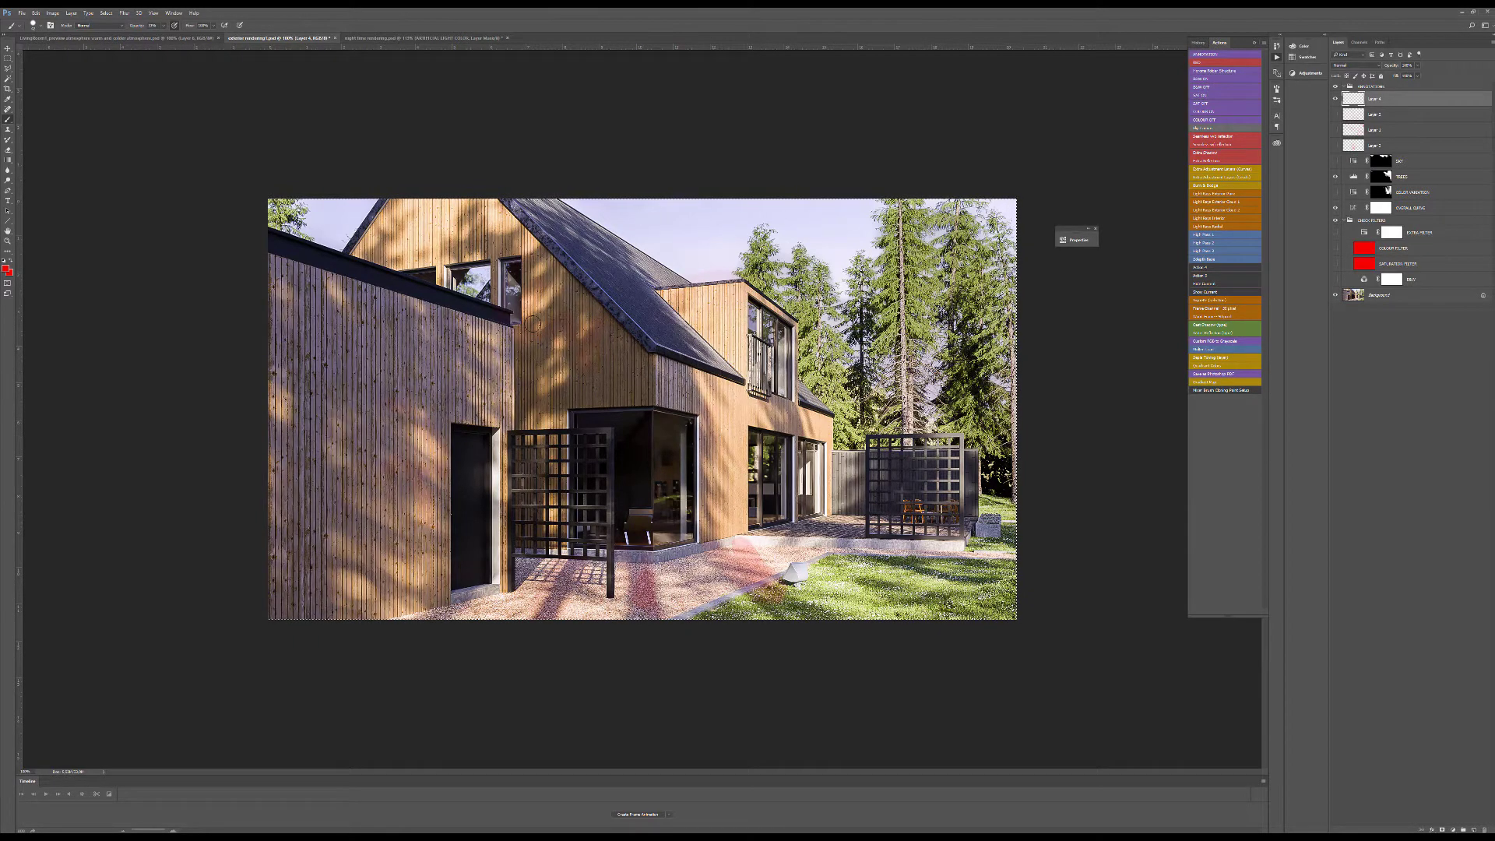
pyautogui.hotkey('ctrl', 'z')
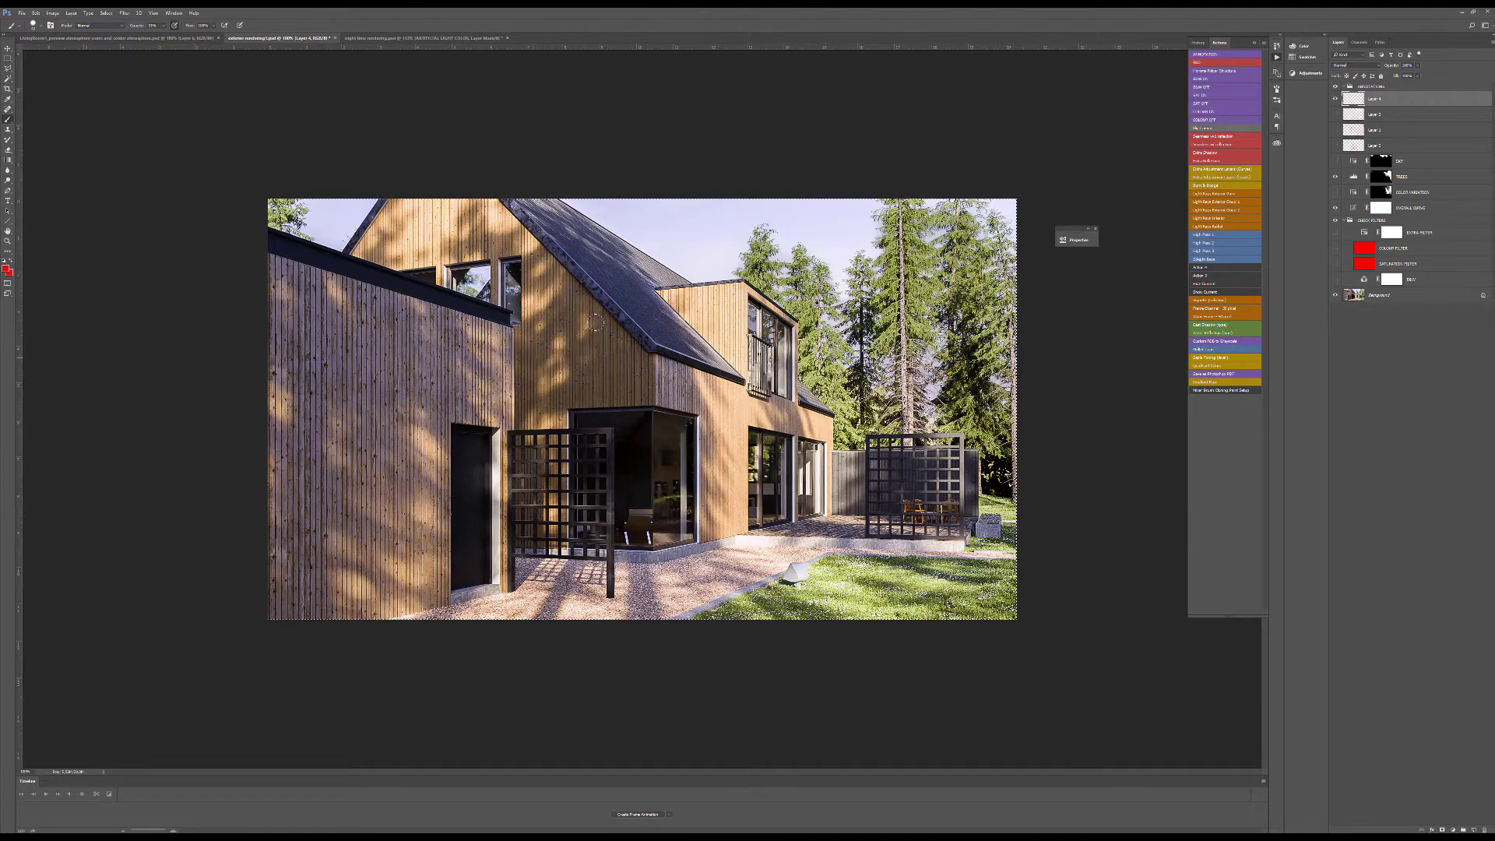
# Step: Examine the corner glazing and the wooden lattice screen up close
pyautogui.hotkey('ctrl', '+')
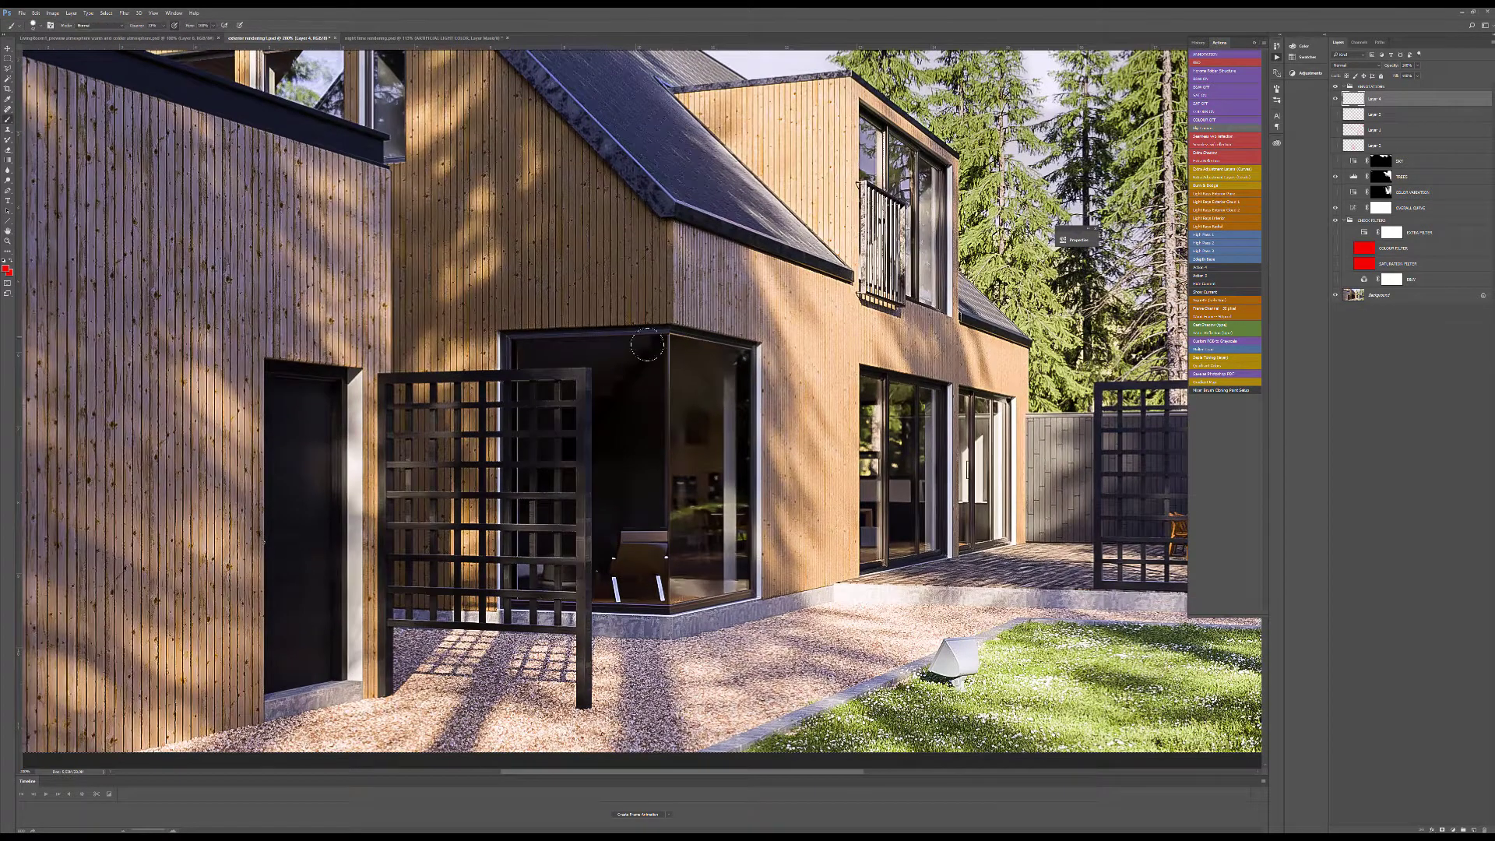
pyautogui.press('alt')
pyautogui.keyDown('alt'); pyautogui.click(697, 460); pyautogui.keyUp('alt')
pyautogui.moveTo(530, 465)
pyautogui.mouseDown()
pyautogui.moveTo(528, 369)
pyautogui.moveTo(720, 352)
pyautogui.moveTo(739, 575)
pyautogui.moveTo(603, 590)
pyautogui.moveTo(557, 396)
pyautogui.moveTo(598, 406)
pyautogui.moveTo(643, 456)
pyautogui.moveTo(603, 403)
pyautogui.mouseUp()
pyautogui.press('q')
pyautogui.scroll(2, 626, 511)
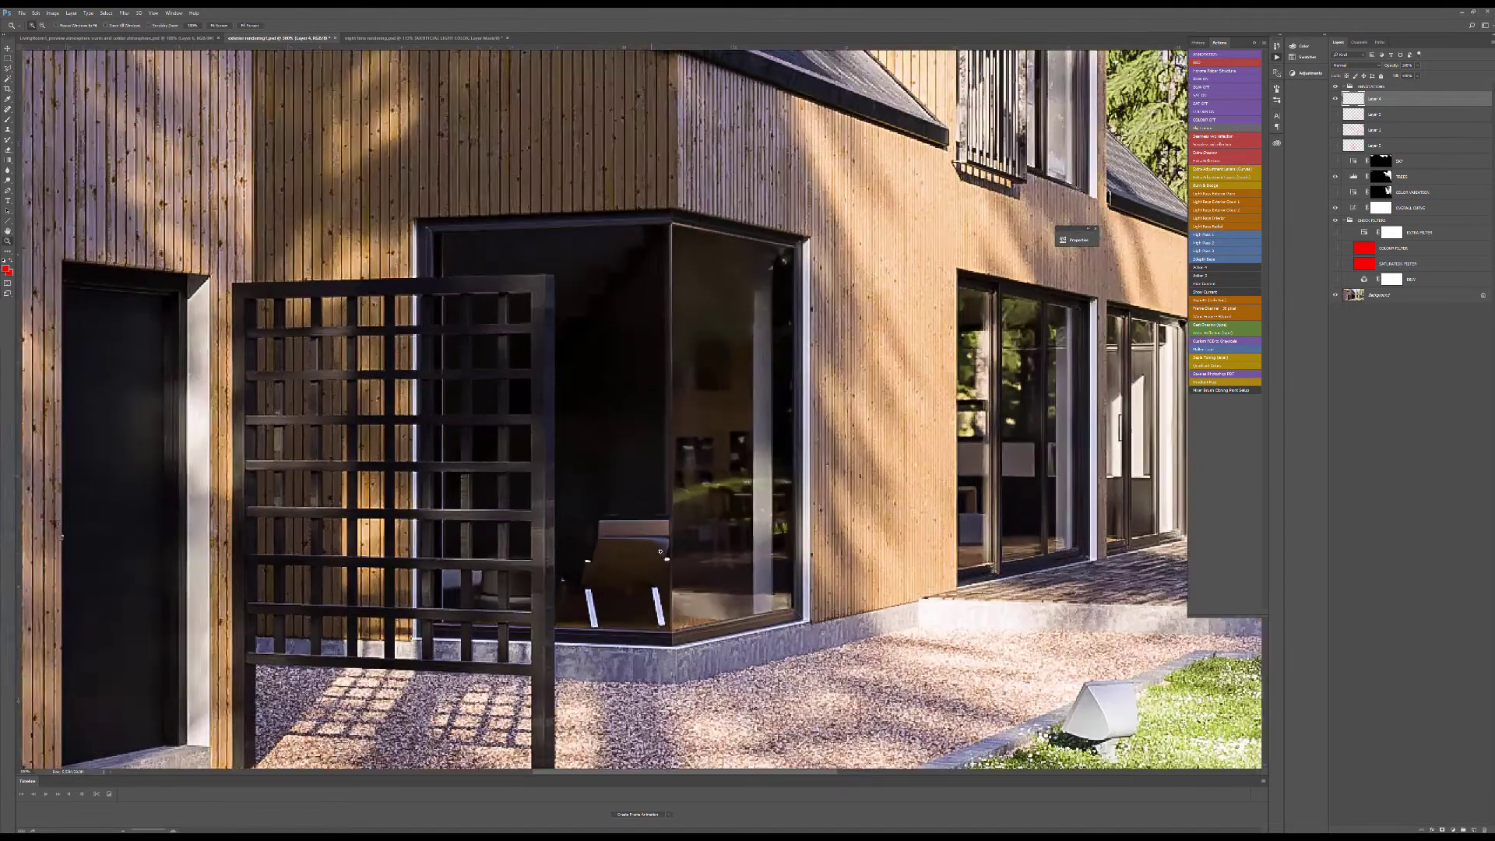
# Step: Mark the side pane of the corner glazing with red brush strokes and remove the marks
pyautogui.keyDown('alt'); pyautogui.rightClick(668, 498); pyautogui.keyUp('alt')
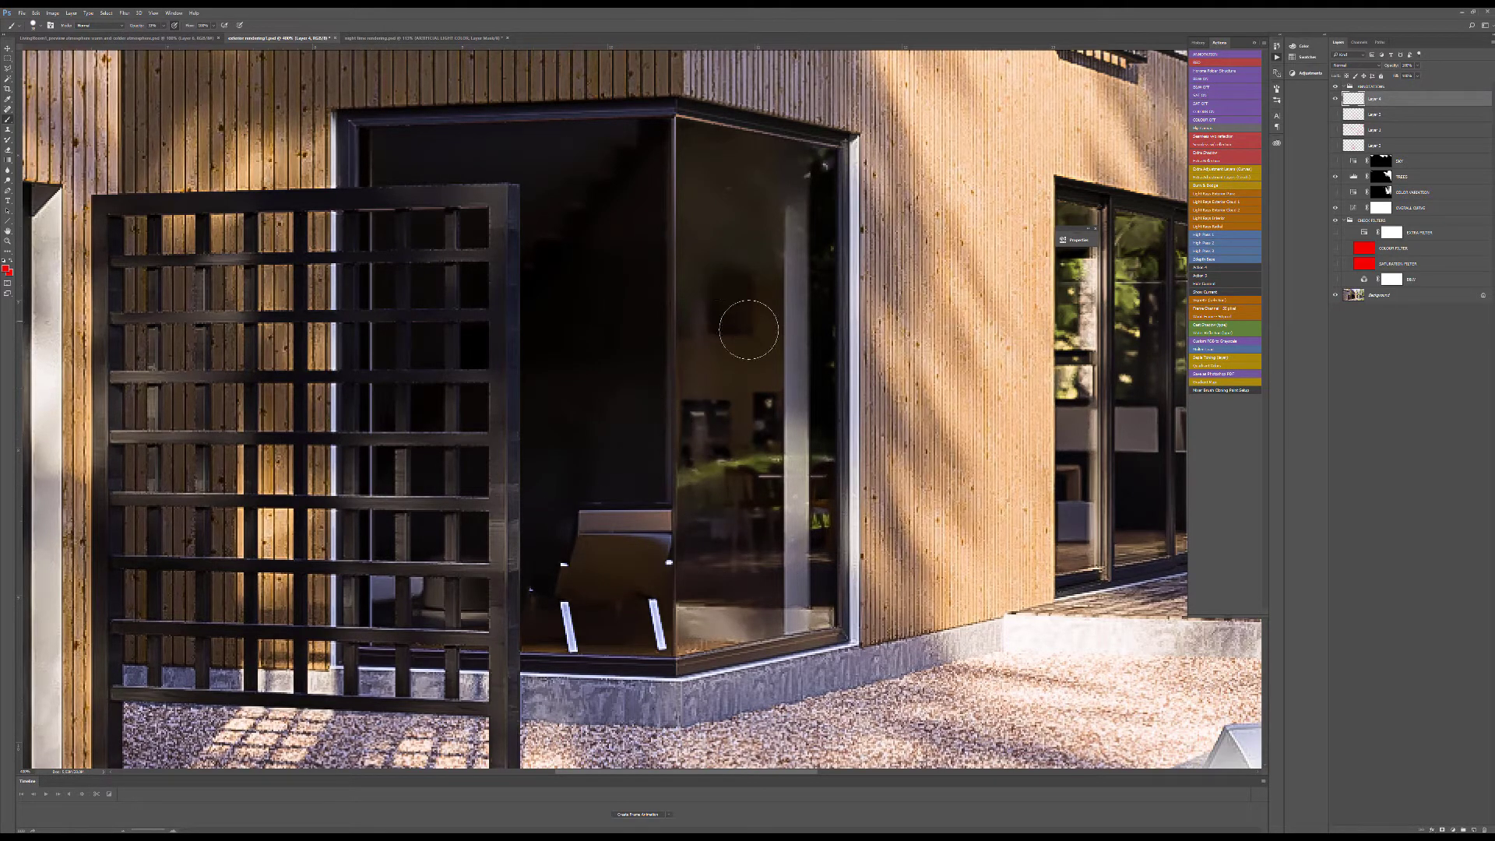
pyautogui.moveTo(783, 169)
pyautogui.mouseDown()
pyautogui.moveTo(839, 399)
pyautogui.moveTo(824, 595)
pyautogui.moveTo(722, 640)
pyautogui.moveTo(685, 208)
pyautogui.mouseUp()
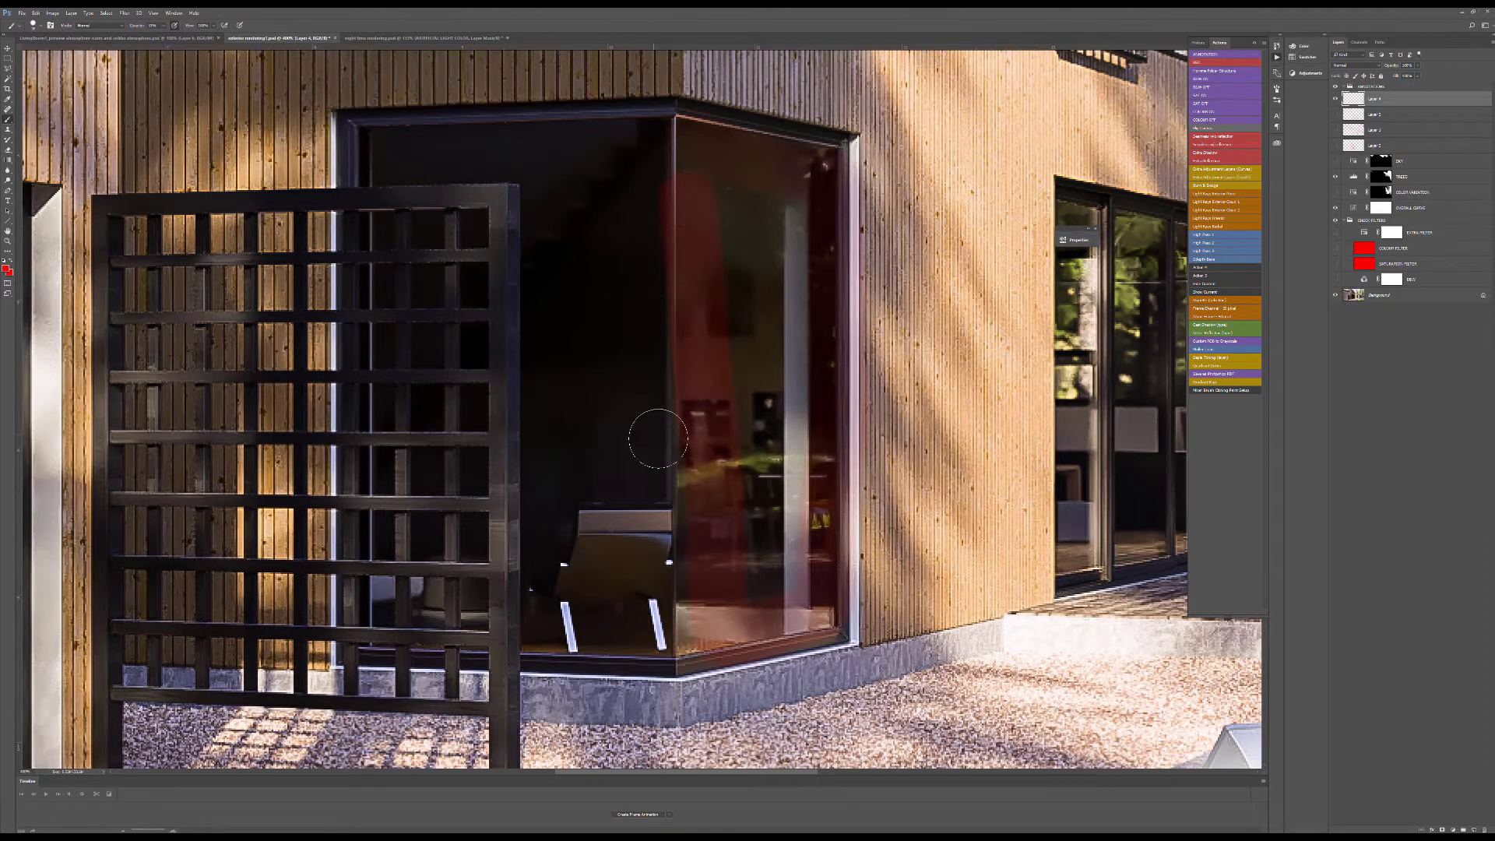
pyautogui.press('z')
pyautogui.press('alt')
pyautogui.keyDown('alt'); pyautogui.click(668, 490); pyautogui.keyUp('alt')
pyautogui.keyDown('alt'); pyautogui.click(674, 471); pyautogui.keyUp('alt')
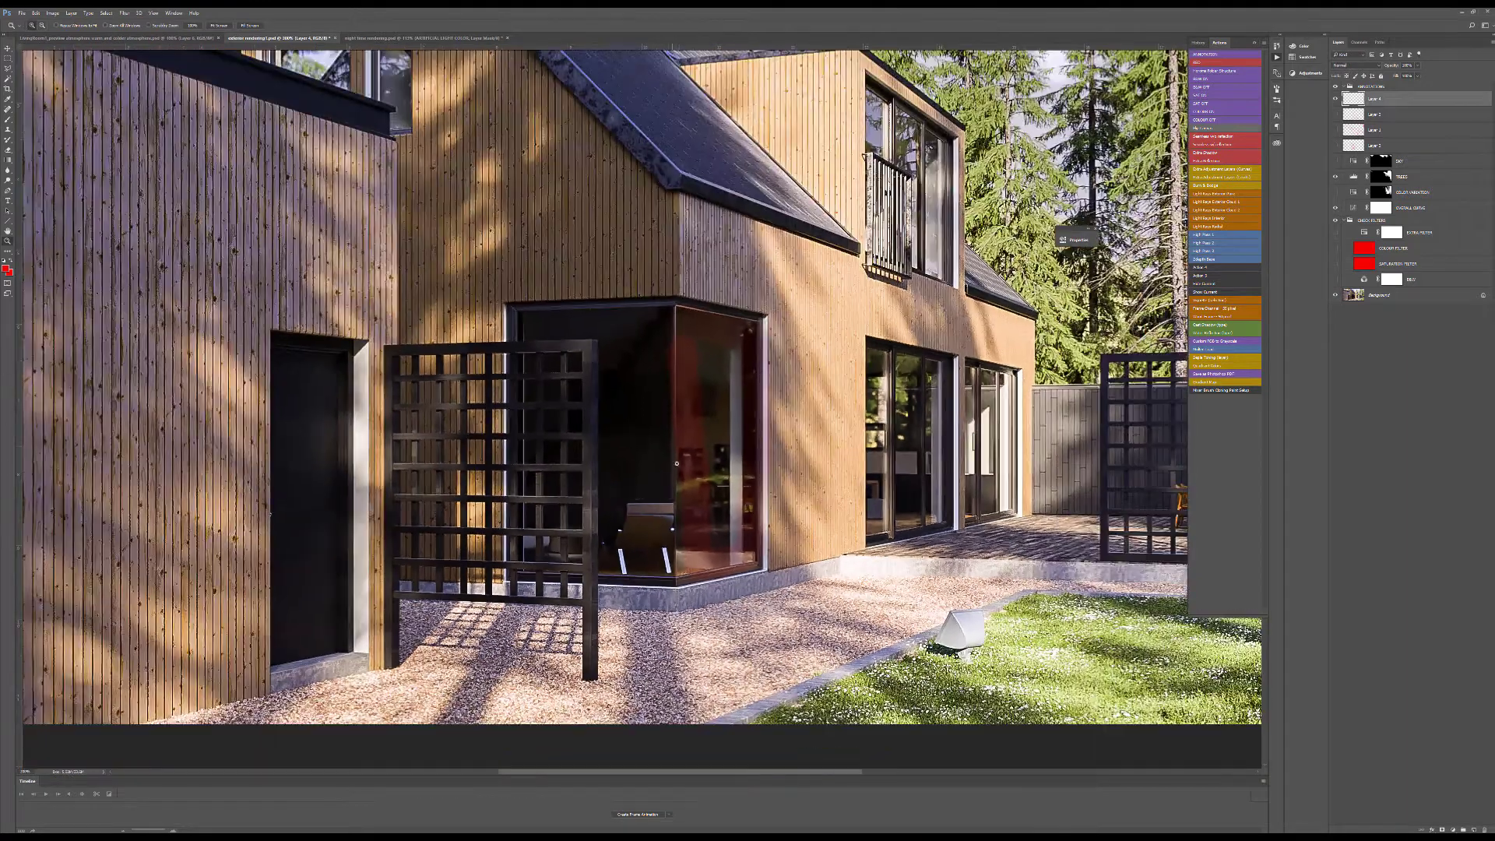
pyautogui.press('q')
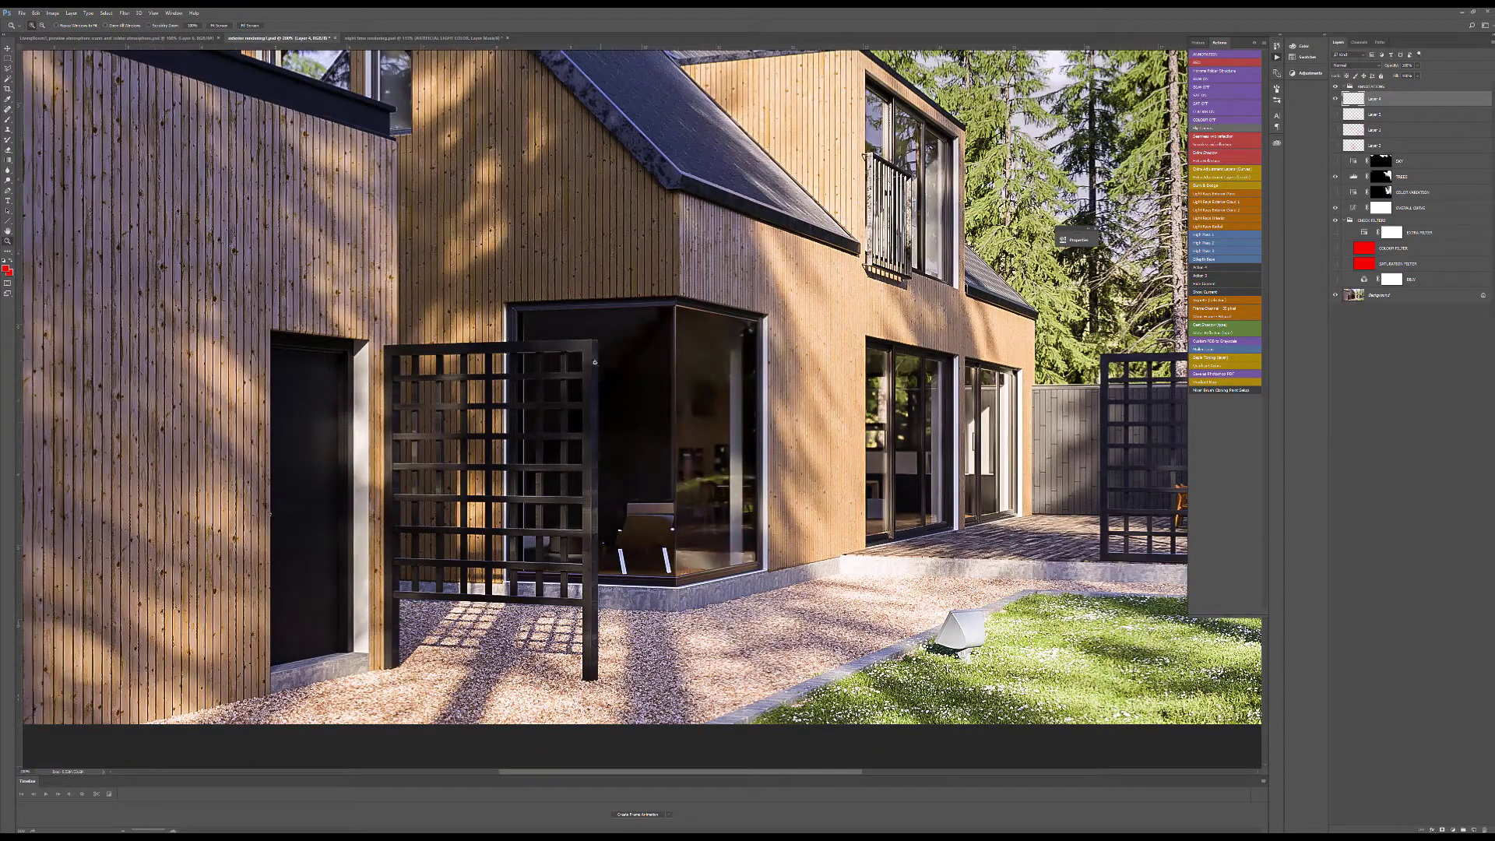
# Step: Paint red brush strokes over both panes of the corner glazing, view them up close and undo them
pyautogui.press('b')
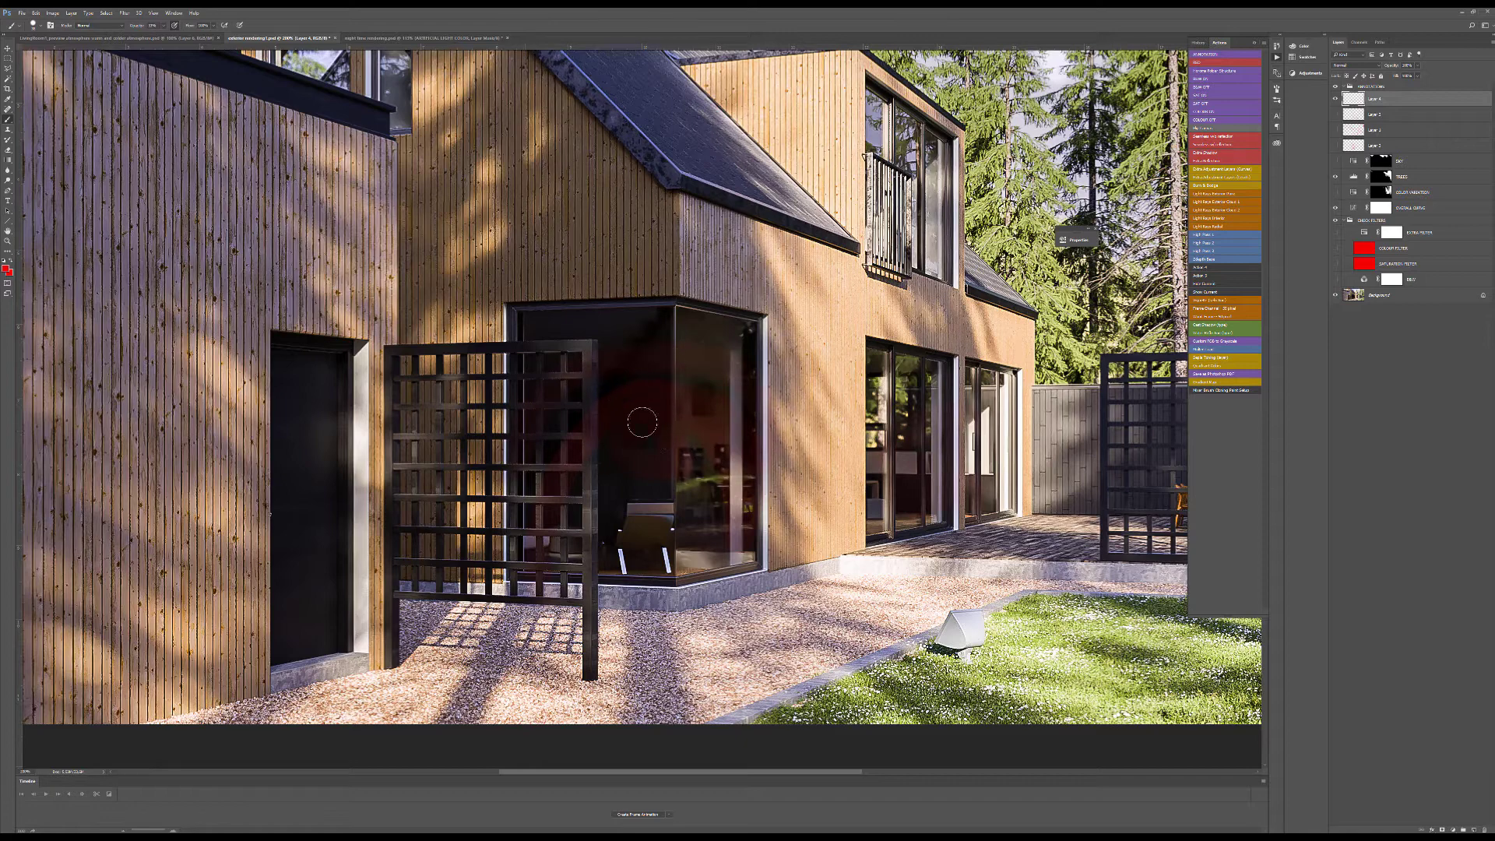
pyautogui.moveTo(640, 370)
pyautogui.mouseDown()
pyautogui.moveTo(612, 325)
pyautogui.moveTo(655, 303)
pyautogui.mouseUp()
pyautogui.press('z')
pyautogui.keyDown('alt'); pyautogui.click(700, 452); pyautogui.keyUp('alt')
pyautogui.press('b')
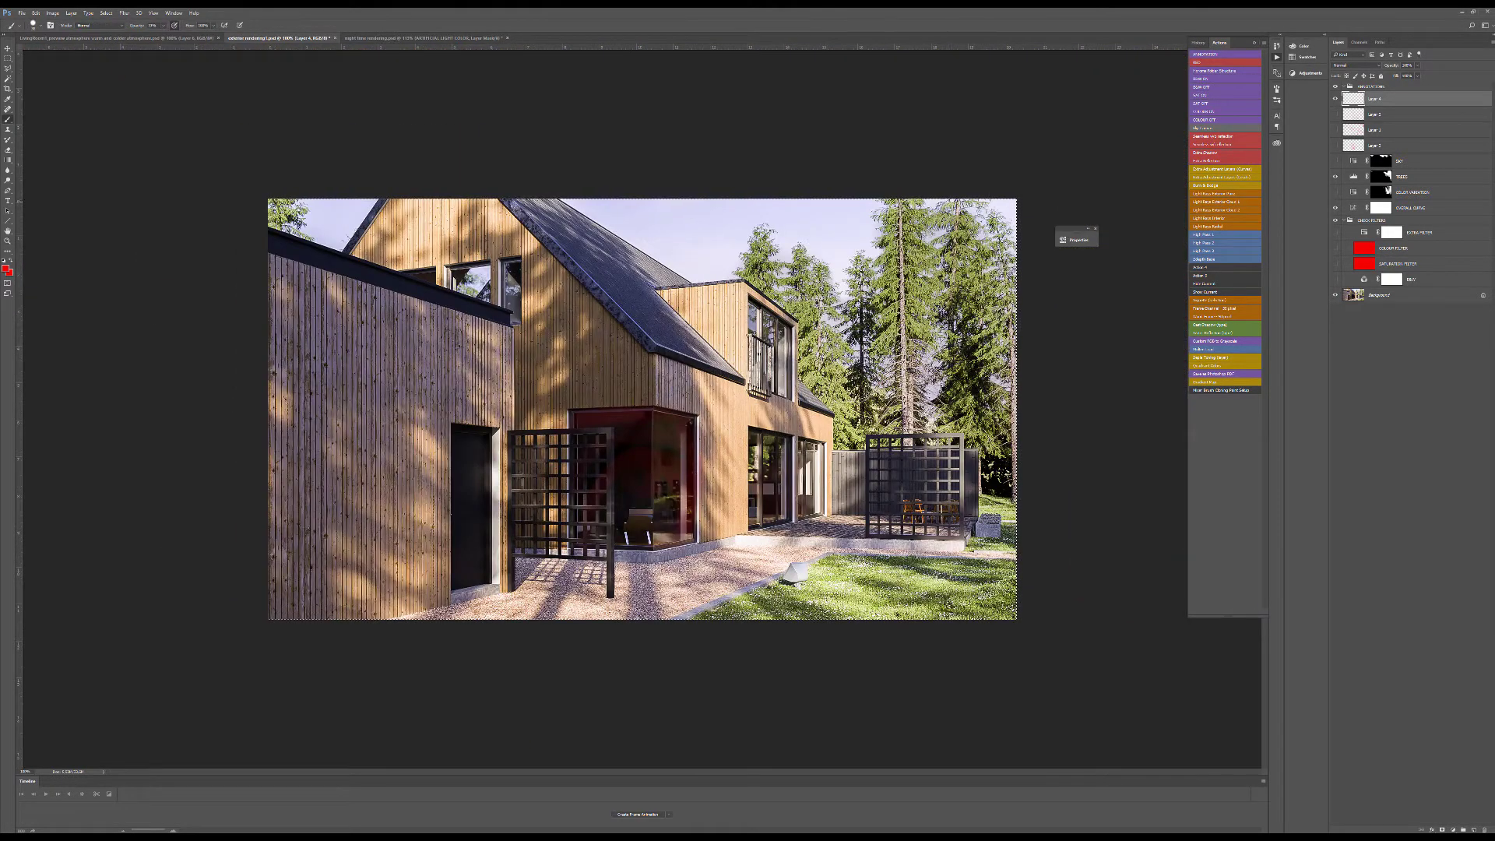
pyautogui.press('z')
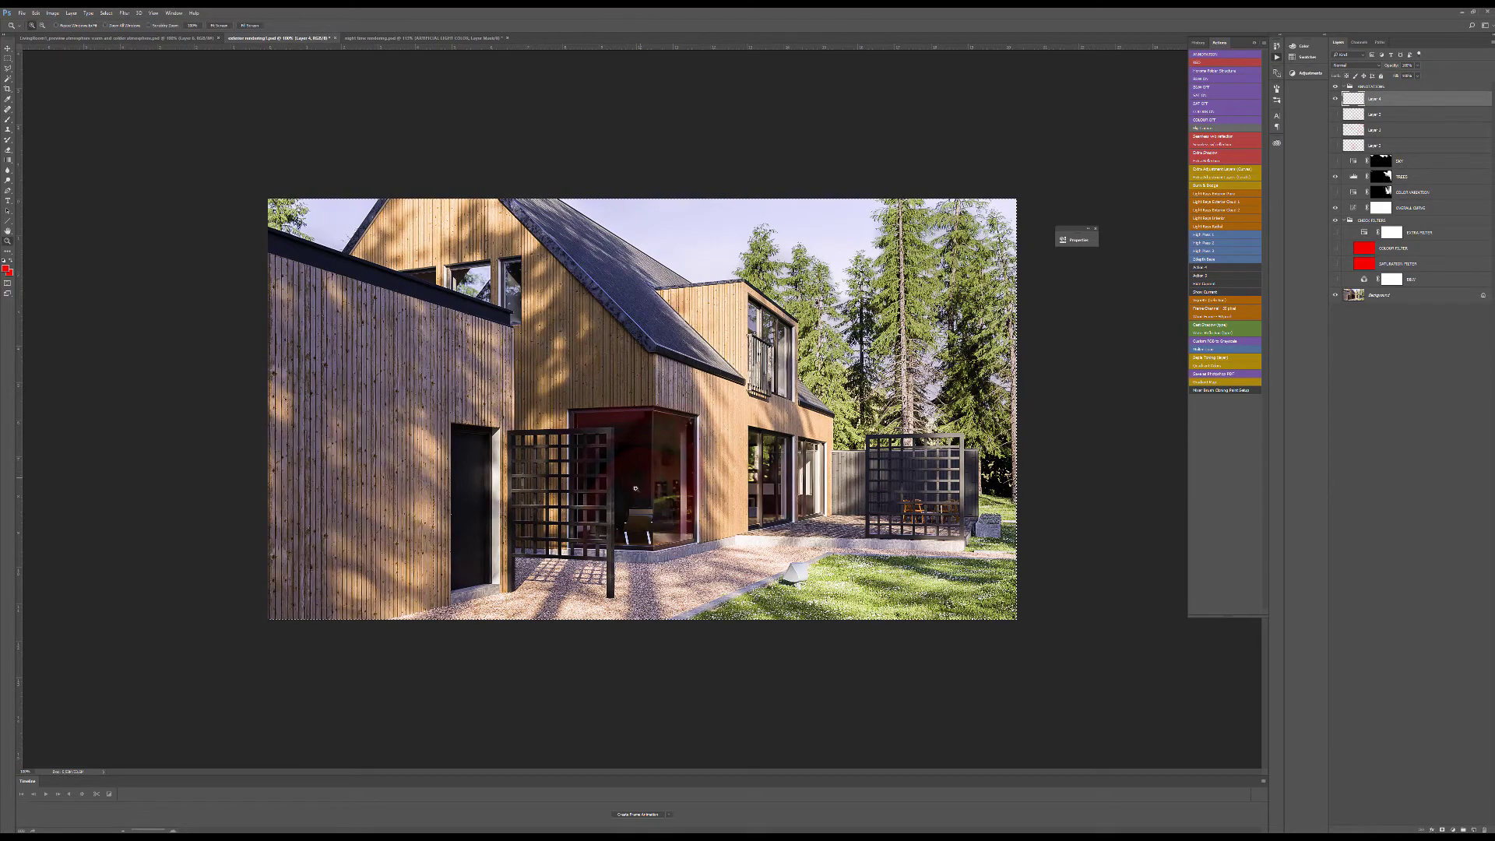
pyautogui.click(636, 488)
pyautogui.click(635, 486)
pyautogui.press('b')
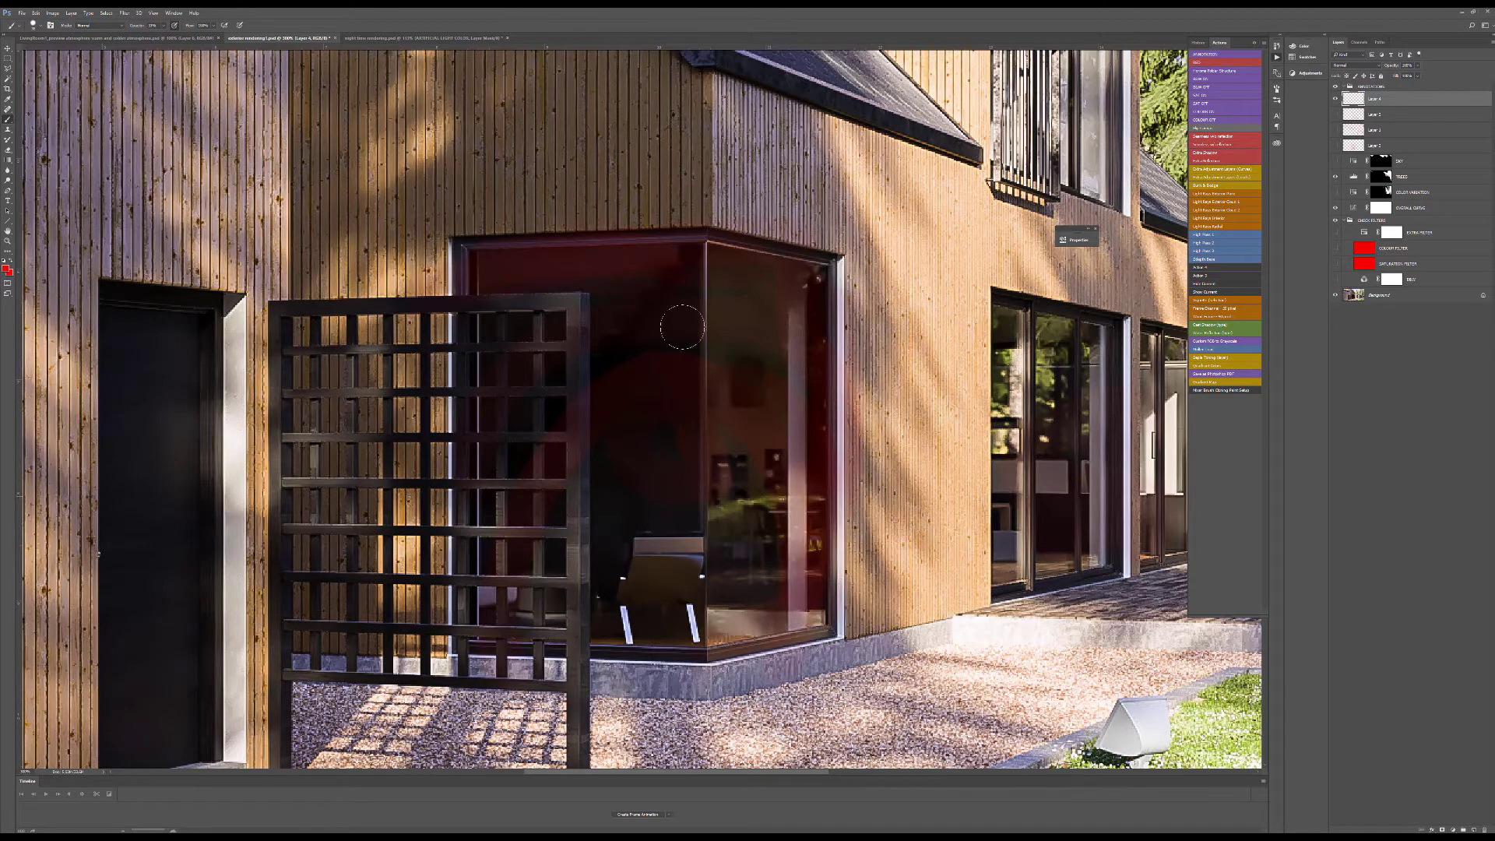
pyautogui.hotkey('ctrl', 'z')
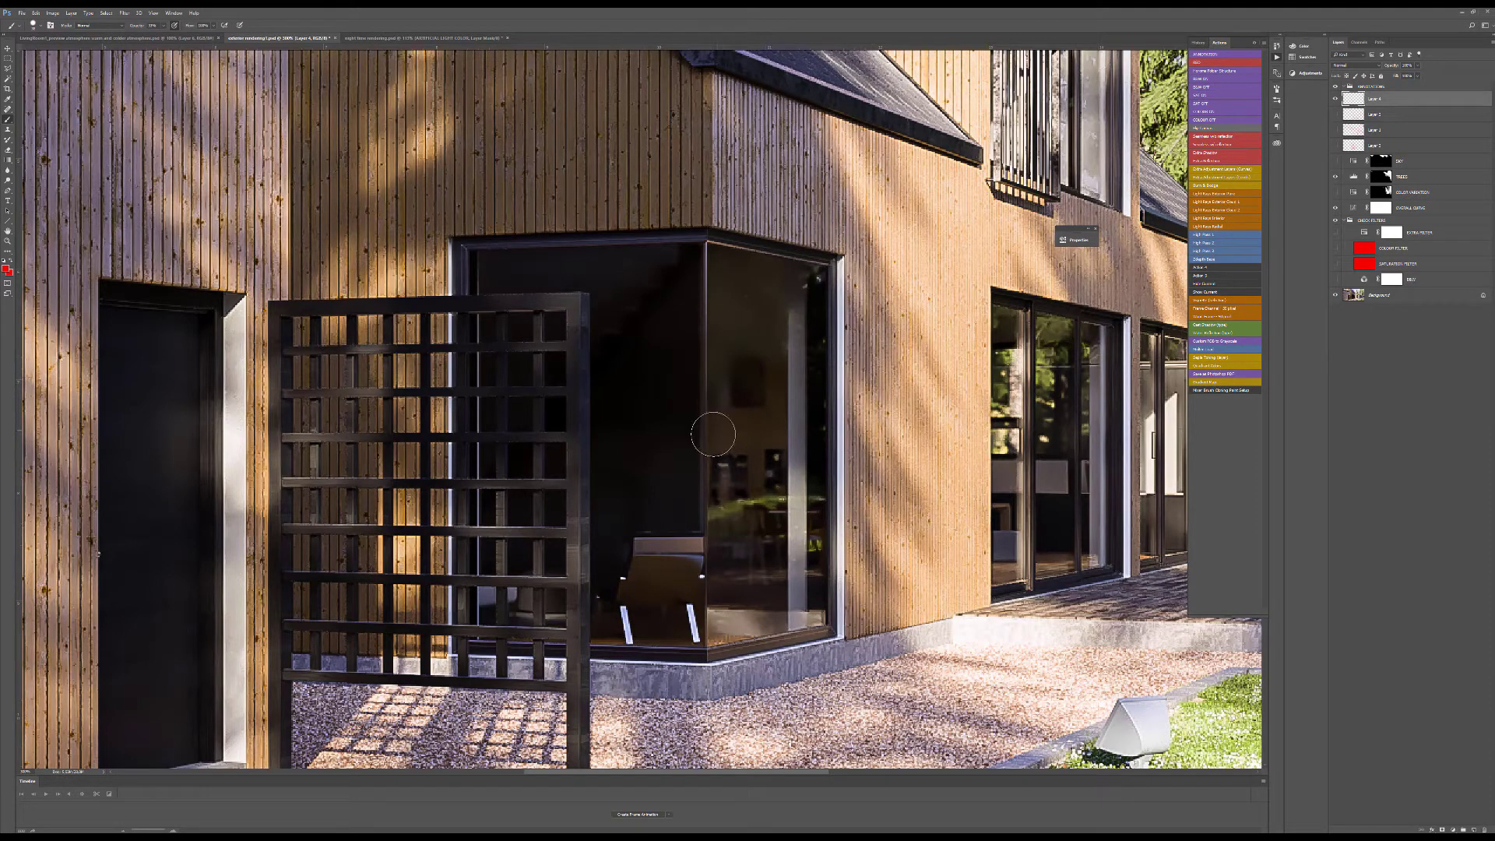
# Step: Mark the interior behind the corner glazing in red at full-image view and clear the marks
pyautogui.press('z')
pyautogui.keyDown('alt'); pyautogui.click(703, 544); pyautogui.keyUp('alt')
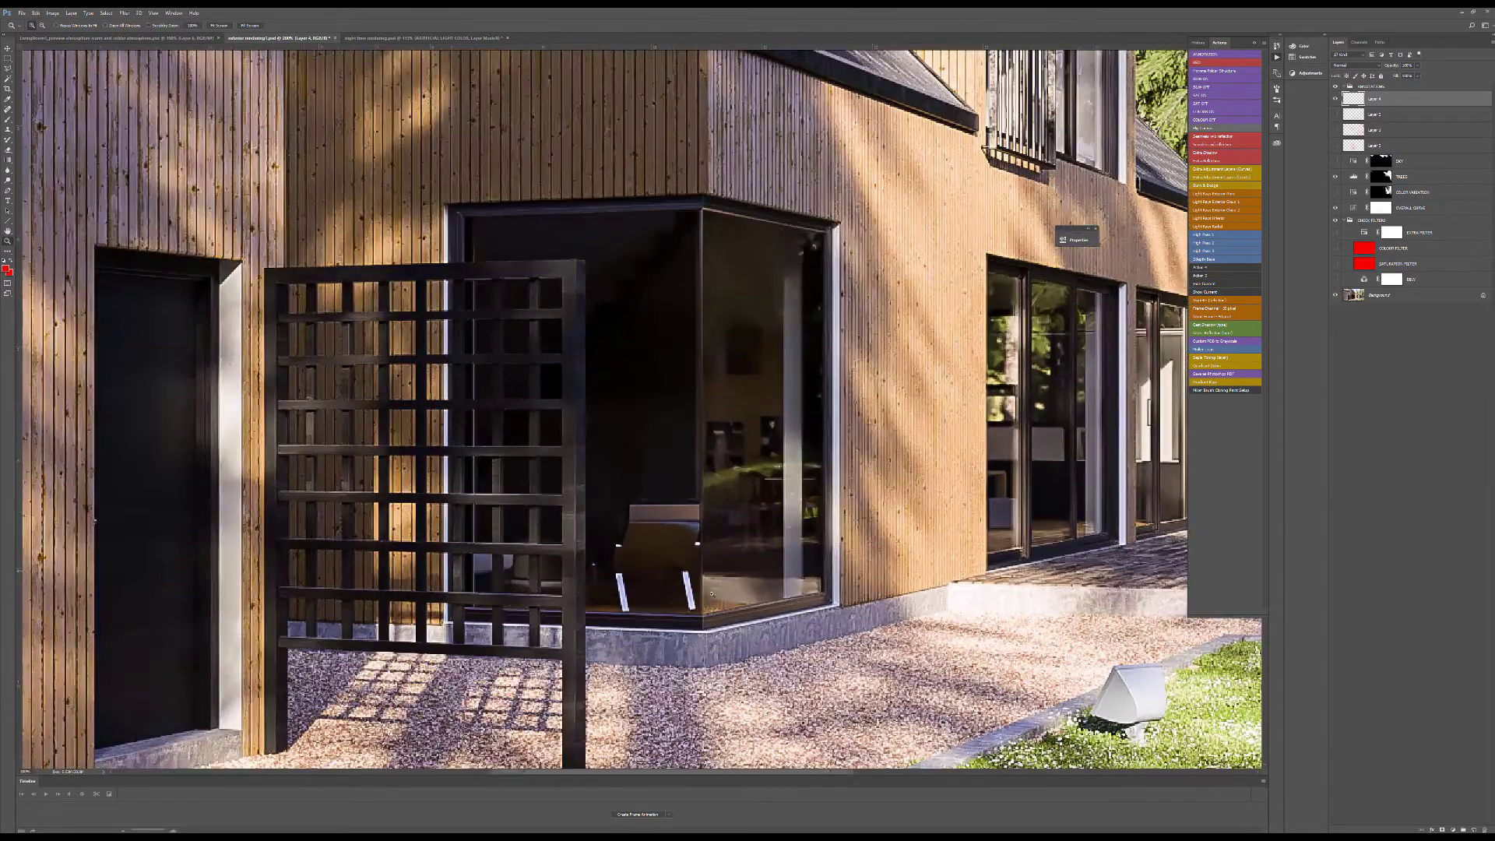
pyautogui.click(715, 561)
pyautogui.keyDown('alt'); pyautogui.click(715, 560); pyautogui.keyUp('alt')
pyautogui.keyDown('alt'); pyautogui.click(715, 560); pyautogui.keyUp('alt')
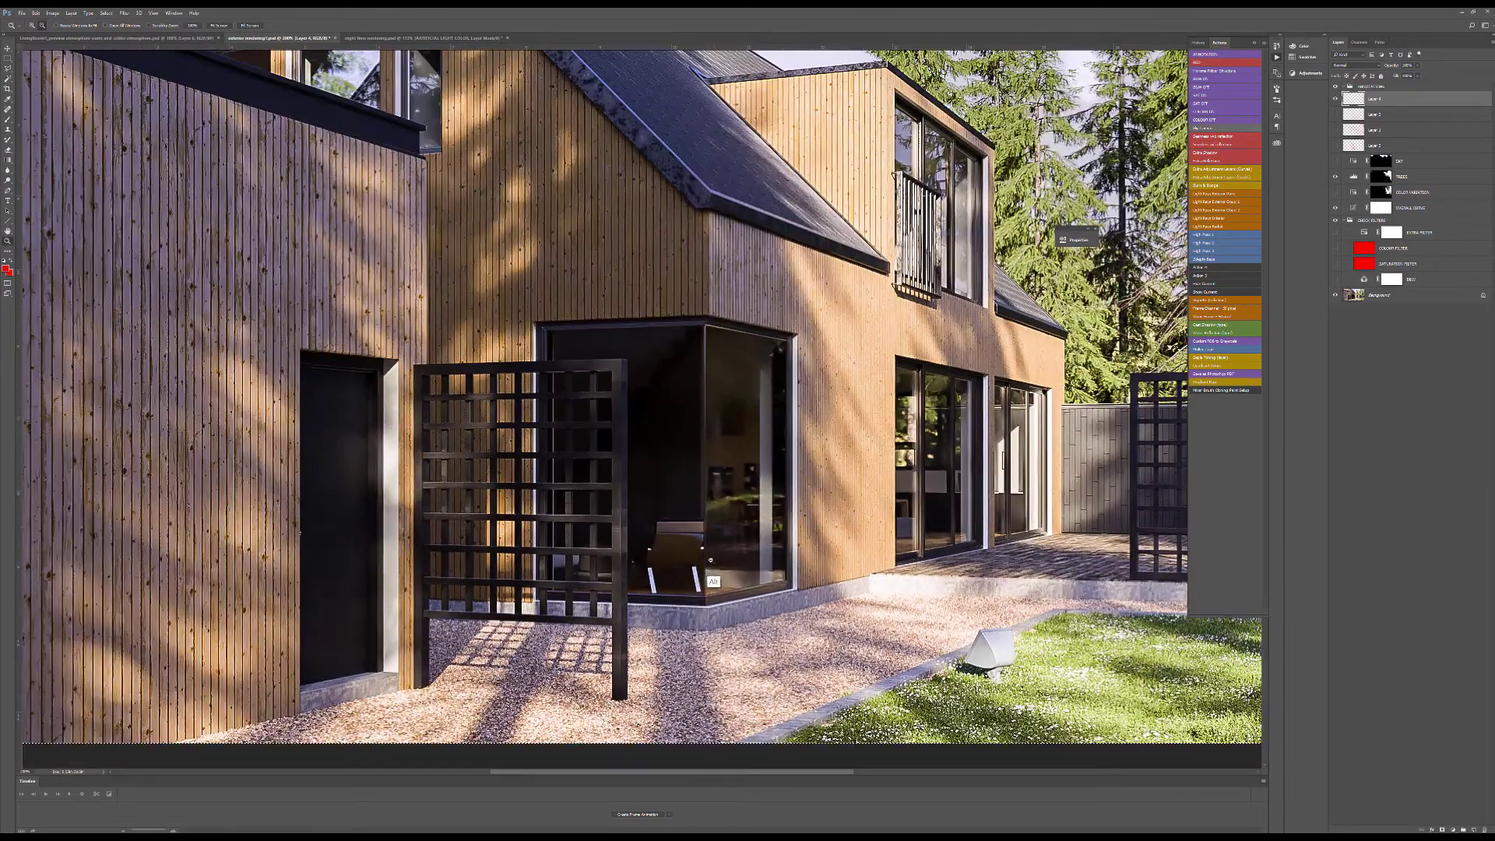
pyautogui.keyDown('alt'); pyautogui.click(715, 561); pyautogui.keyUp('alt')
pyautogui.press('b')
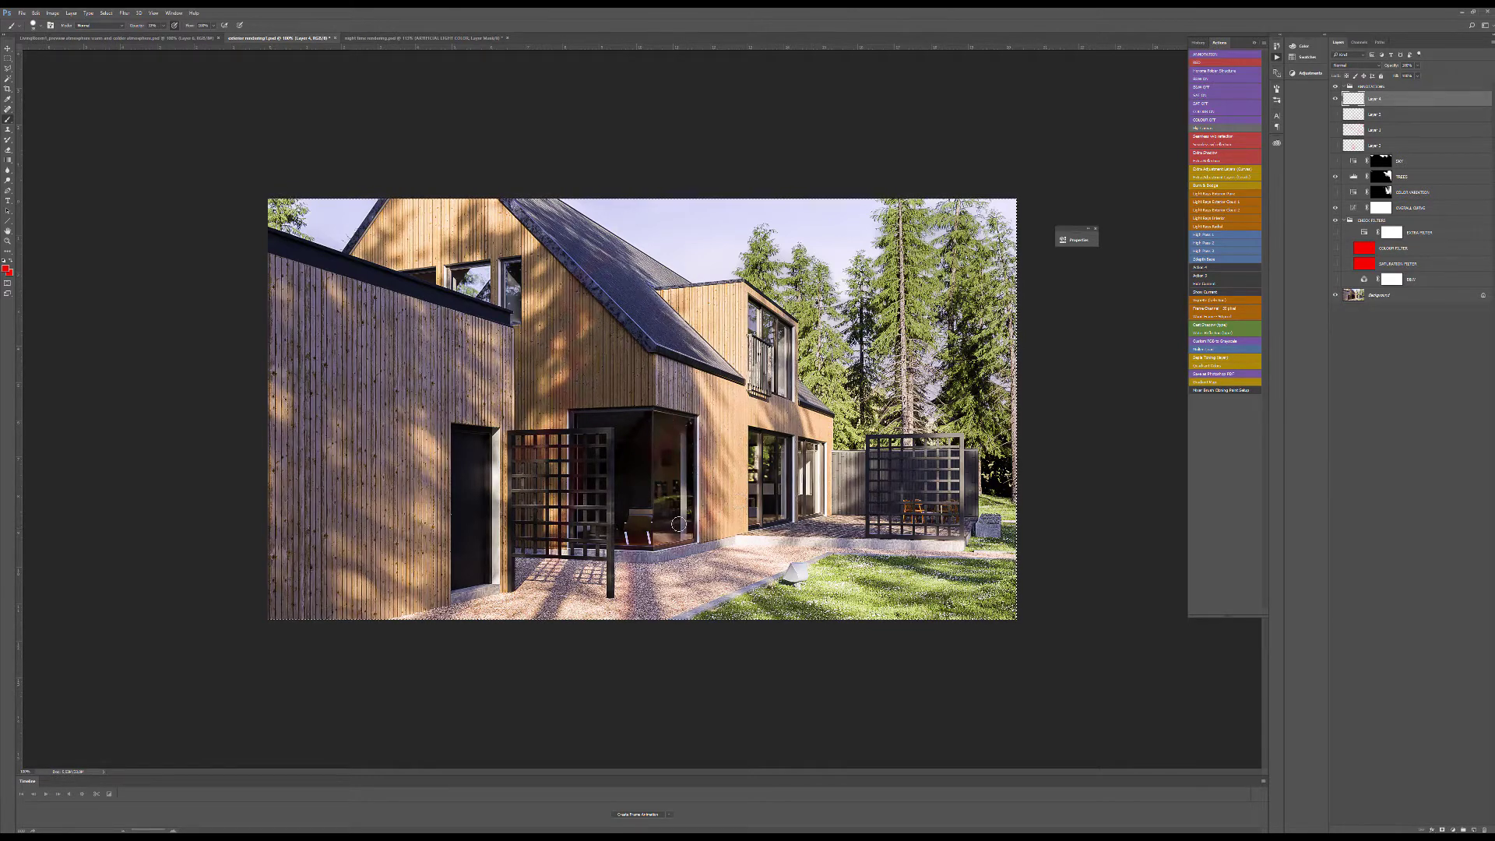
pyautogui.moveTo(643, 484)
pyautogui.mouseDown()
pyautogui.moveTo(599, 484)
pyautogui.moveTo(635, 488)
pyautogui.moveTo(656, 538)
pyautogui.mouseUp()
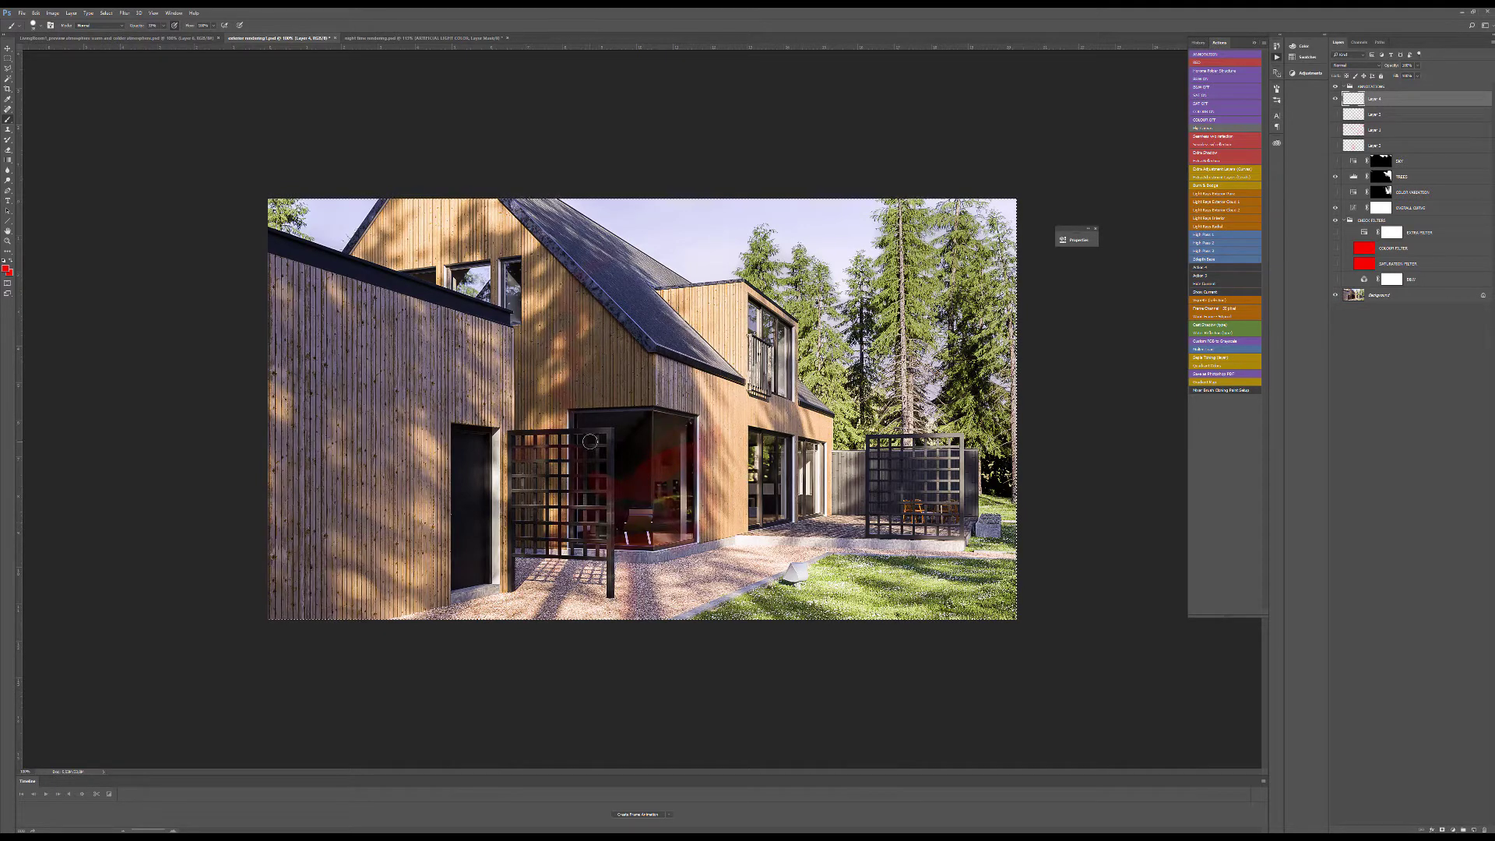
pyautogui.press('Delete')
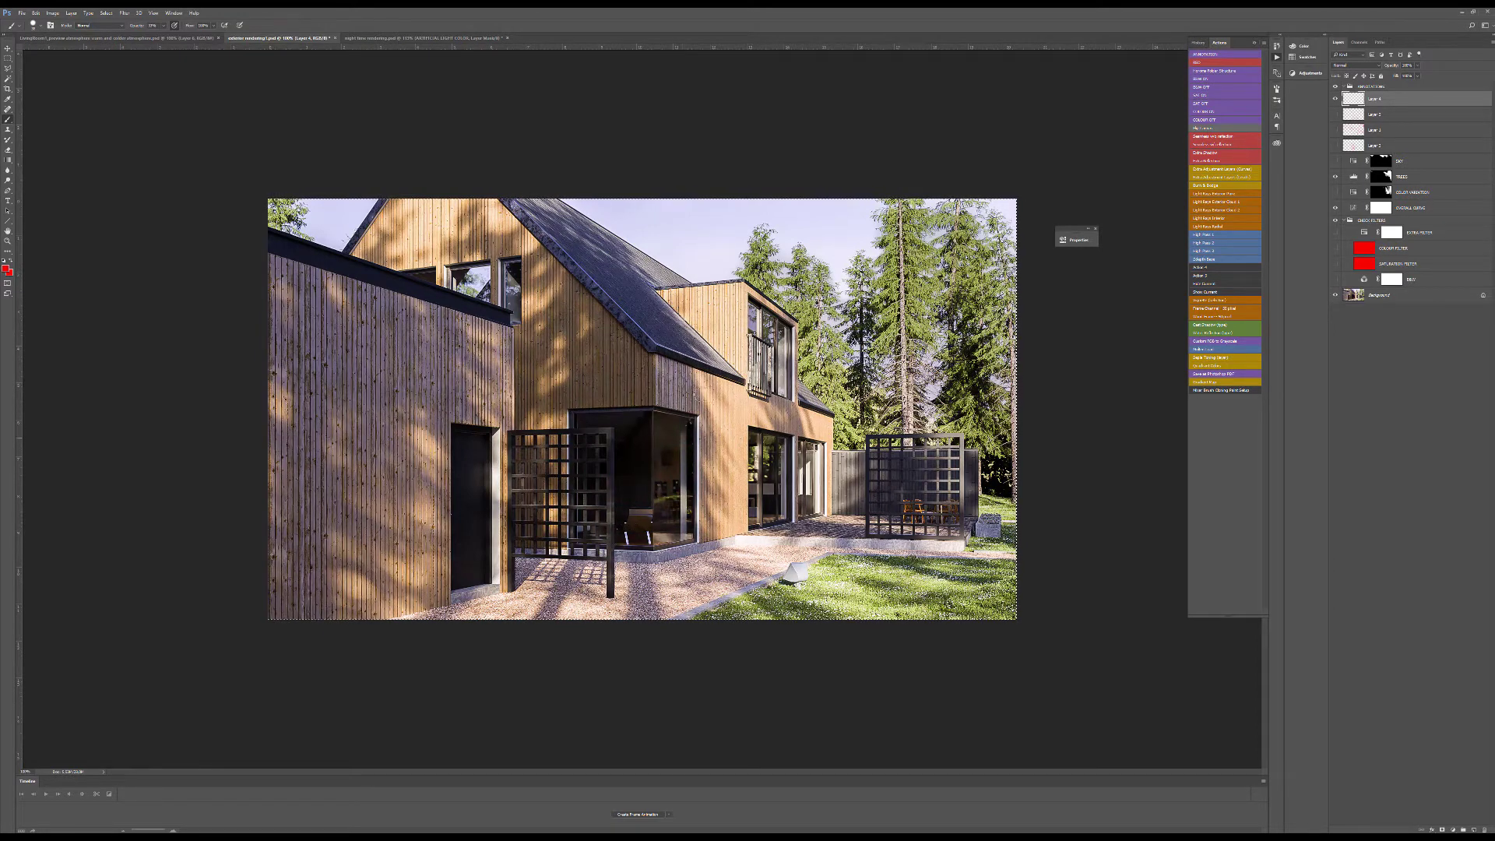
# Step: Mark the upper edge of the corner glazing in red, check it in black and white, and clear the mark
pyautogui.moveTo(577, 417); pyautogui.dragTo(688, 419)
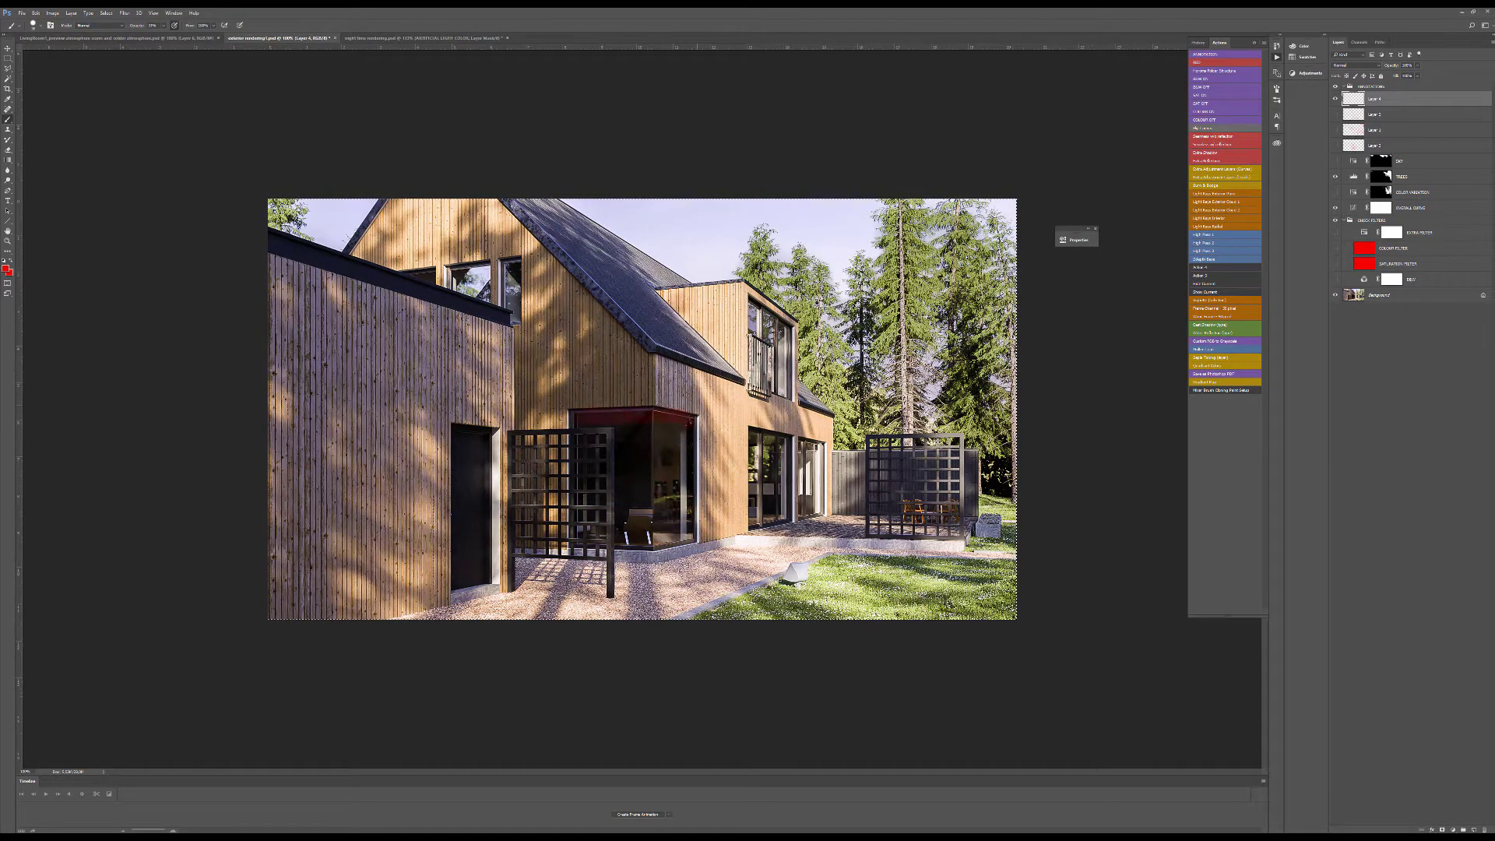
pyautogui.click(1335, 279)
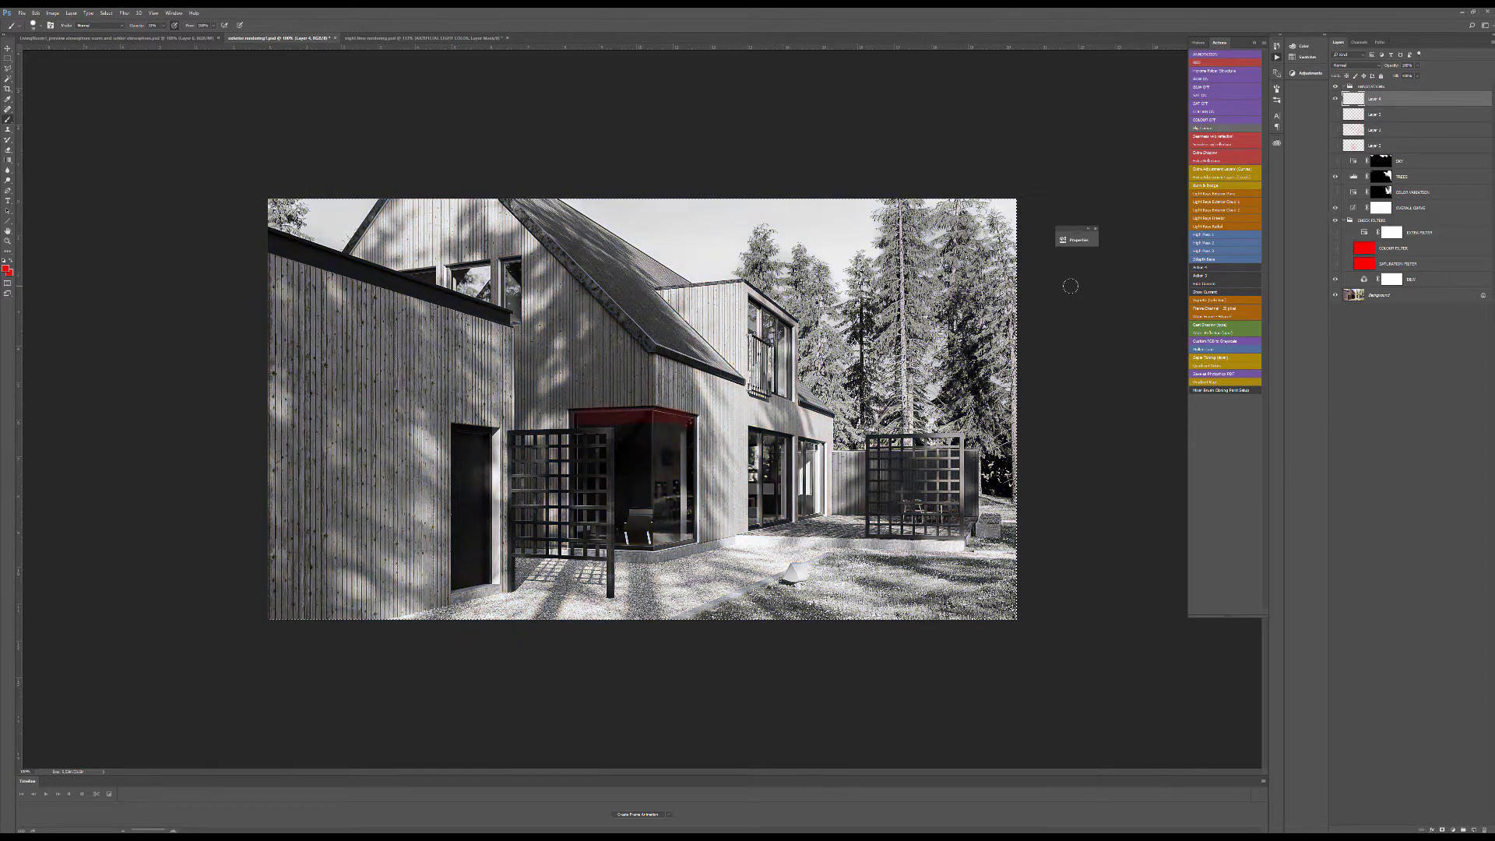
pyautogui.press('Delete')
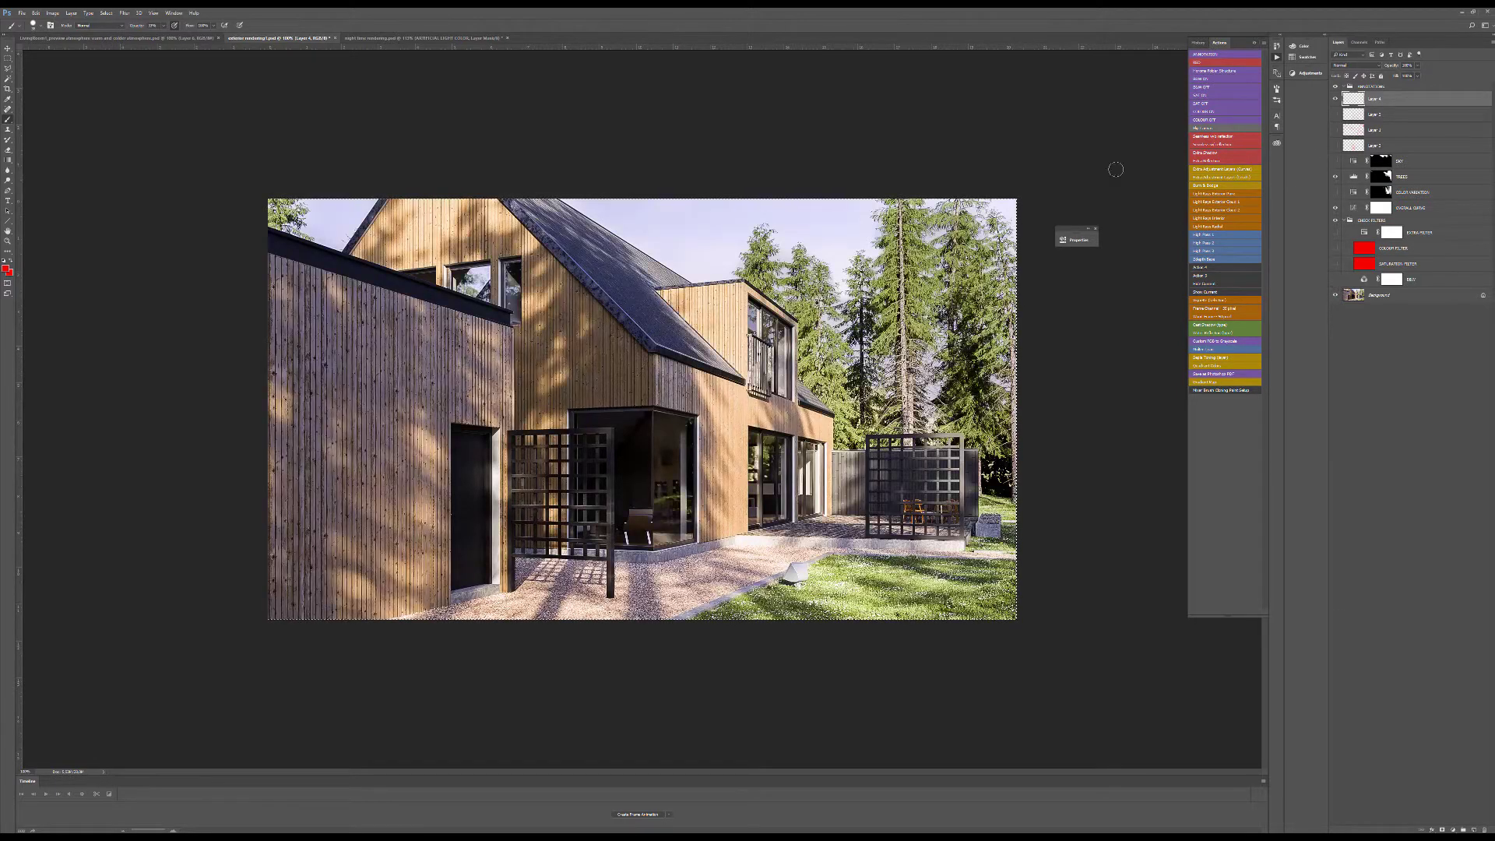
# Step: Examine the color of the conifers beside the house up close and in the full image
pyautogui.press('z')
pyautogui.click(978, 265)
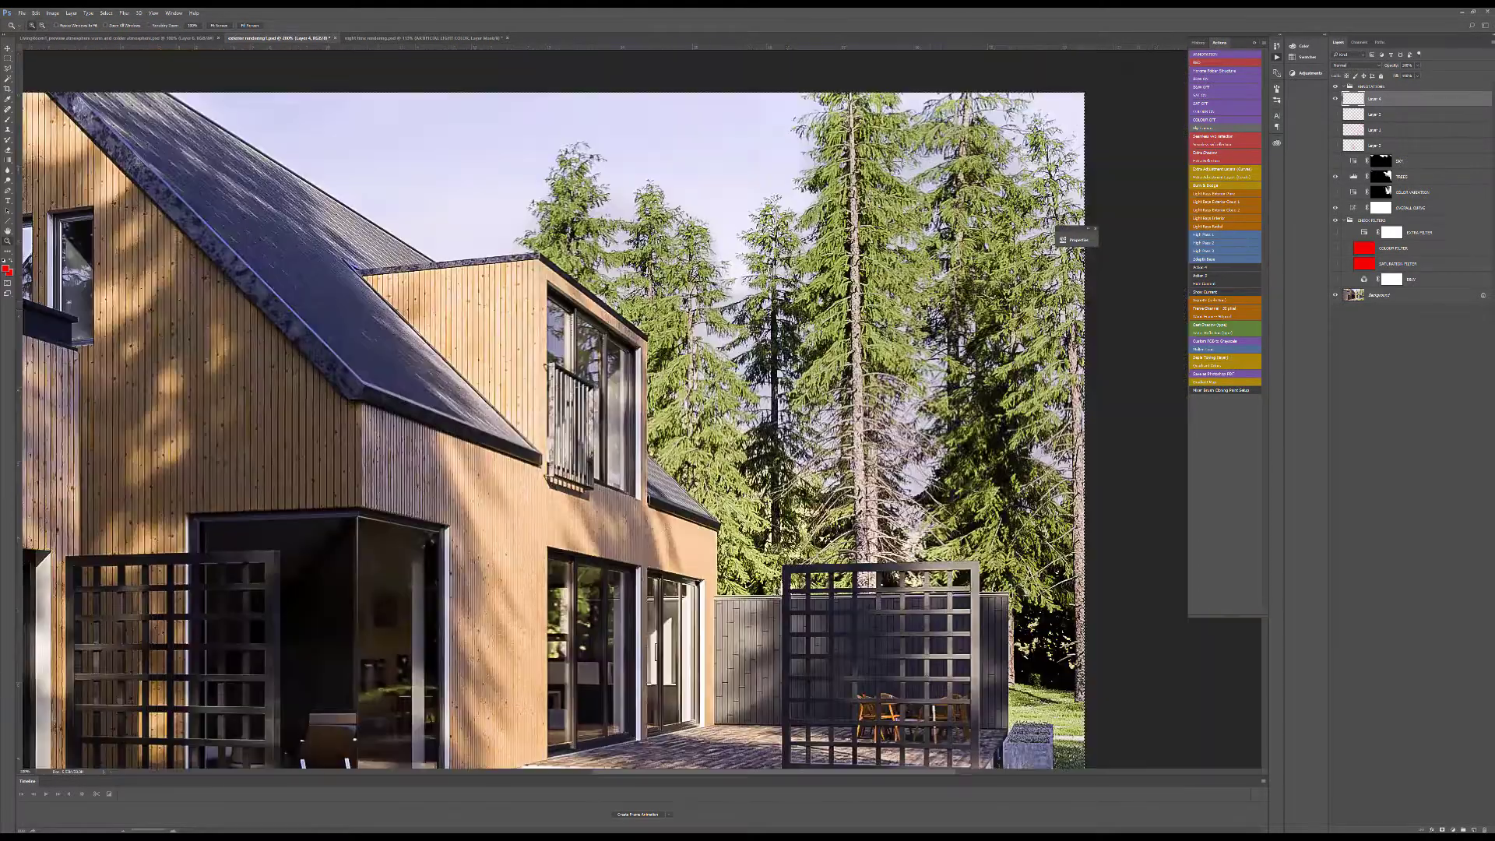
pyautogui.keyDown('alt'); pyautogui.click(903, 335); pyautogui.keyUp('alt')
pyautogui.press('b')
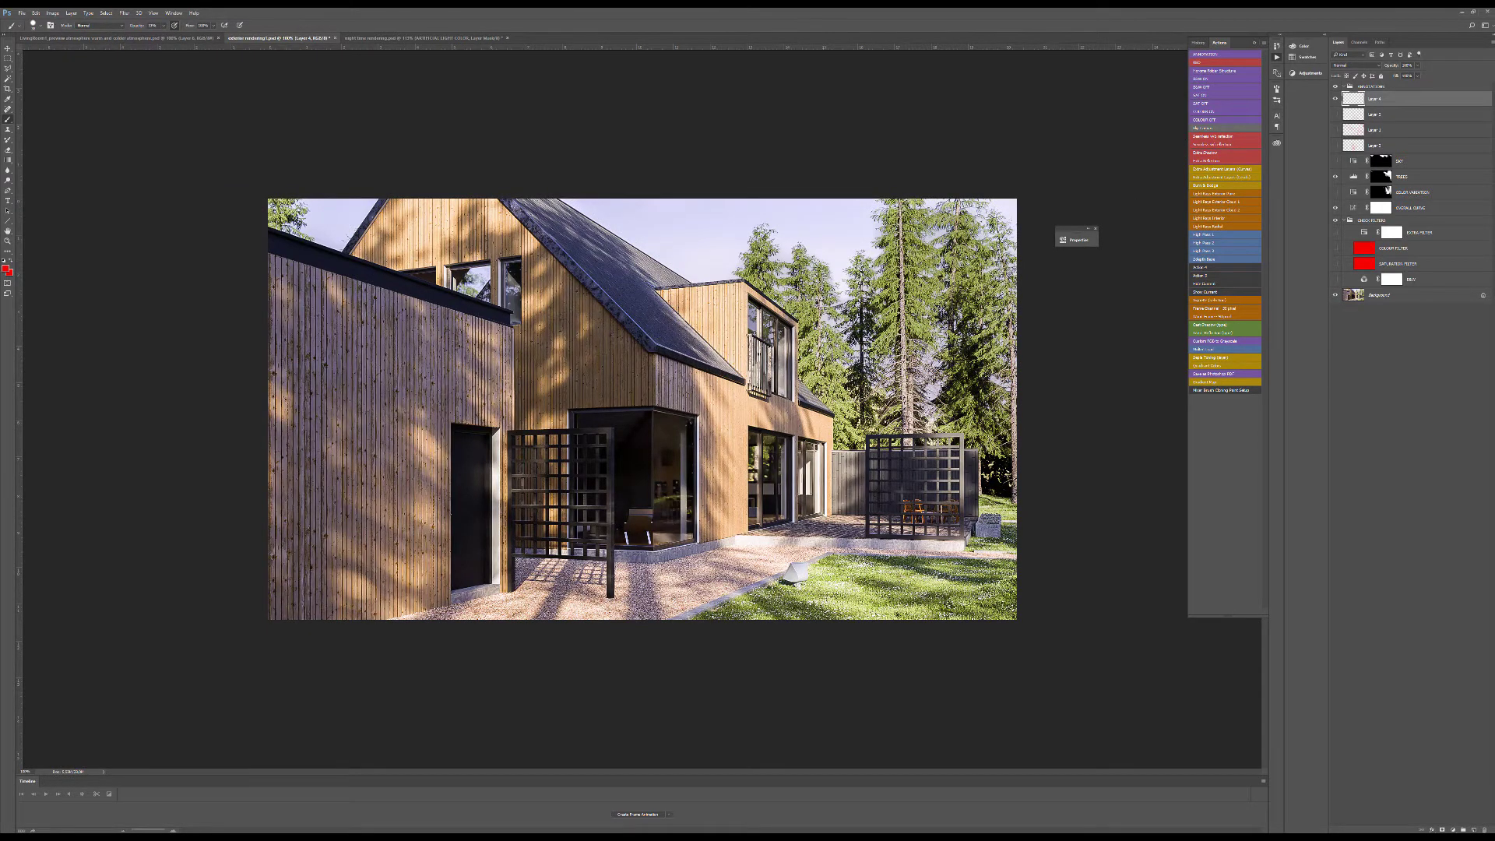
pyautogui.press('z')
pyautogui.click(961, 344)
pyautogui.click(961, 344)
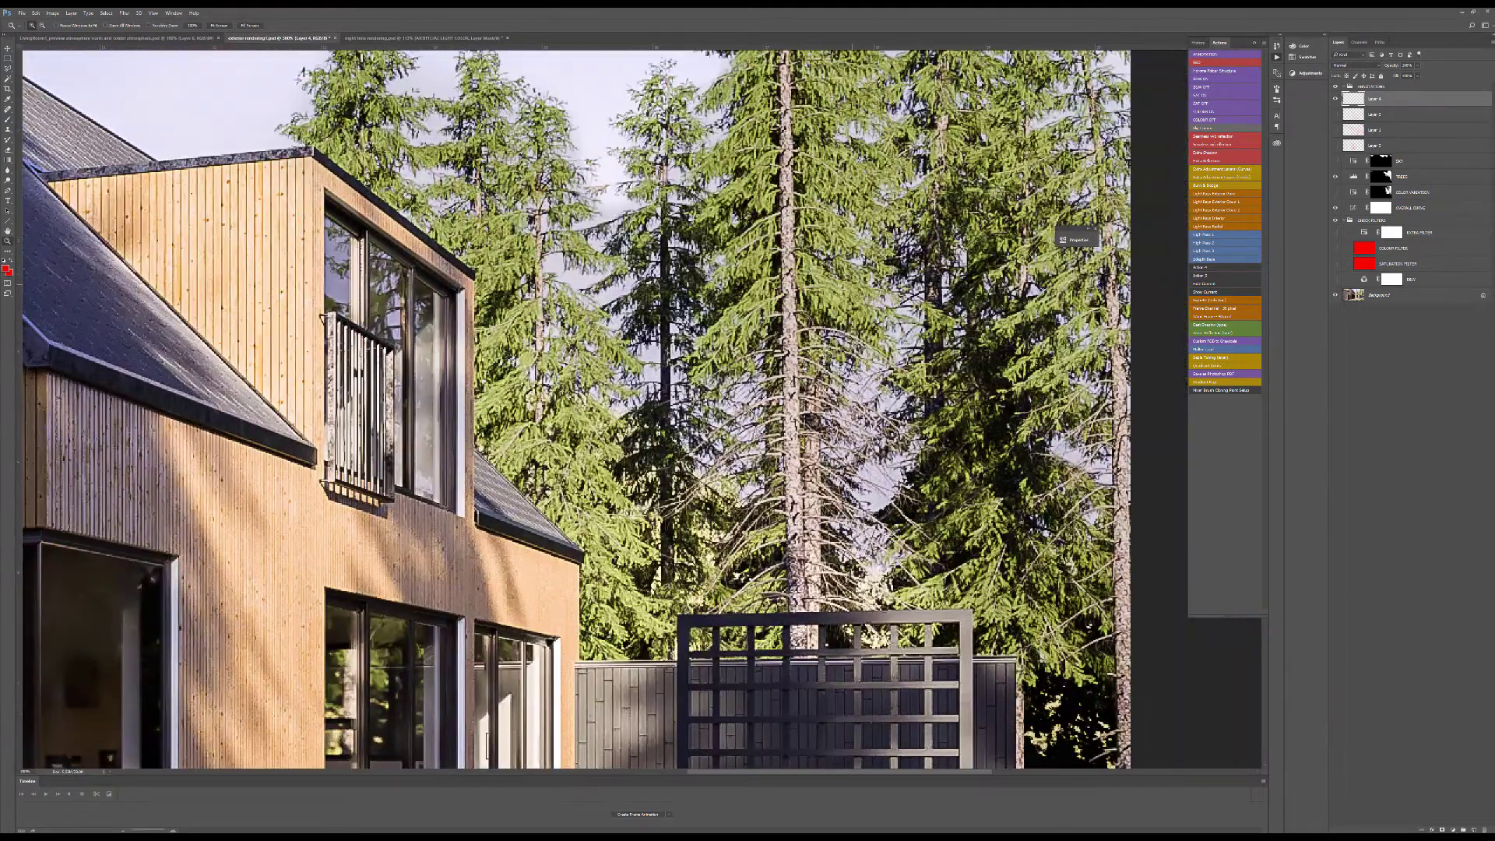
pyautogui.keyDown('alt'); pyautogui.click(805, 412); pyautogui.keyUp('alt')
pyautogui.press('b')
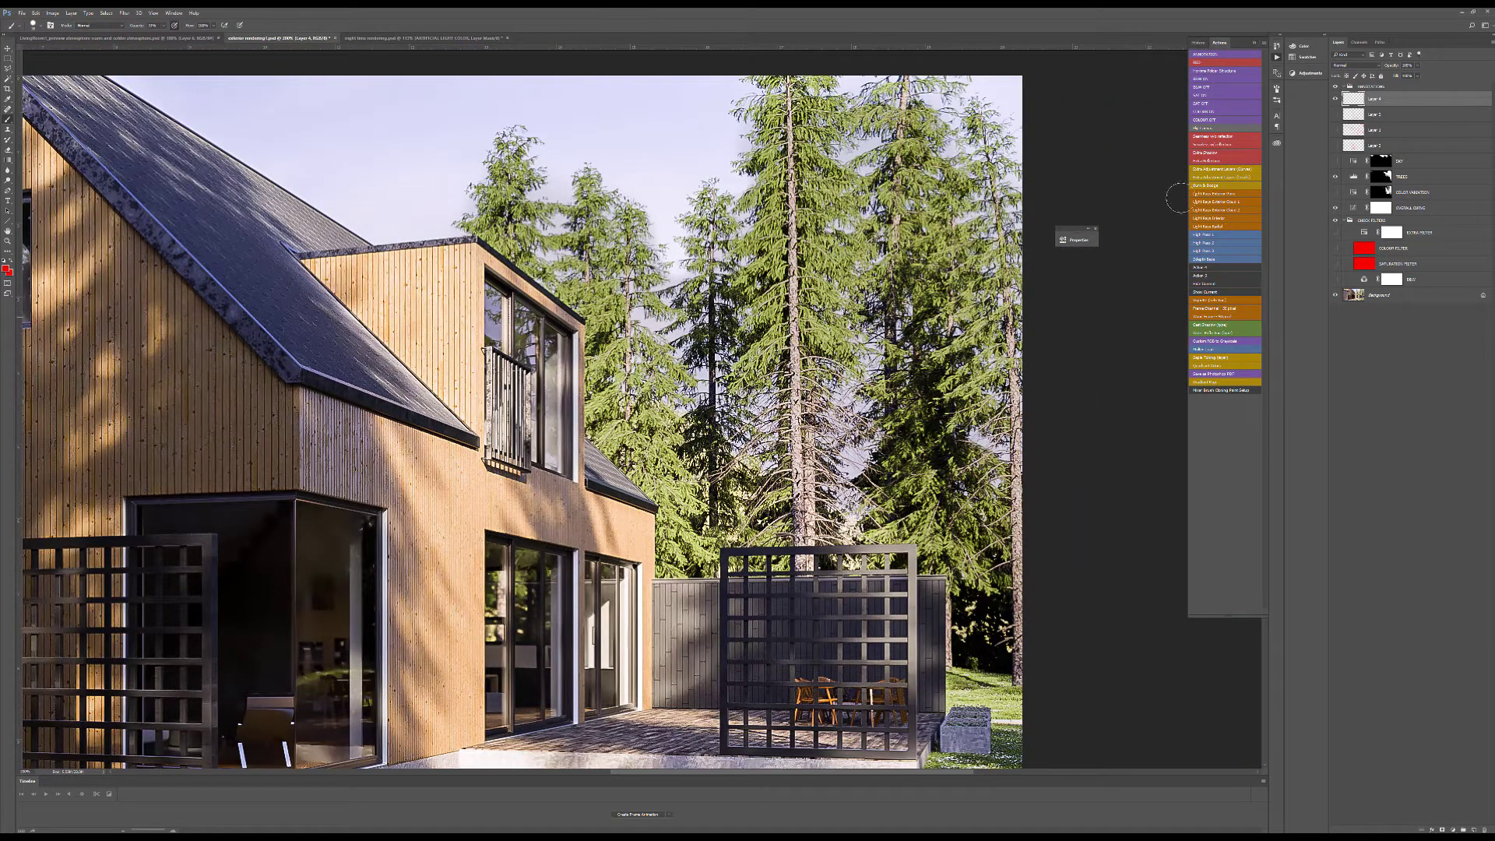
# Step: Show the COLOR VARIATION adjustment layer, select its mask and compare the trees with the layer hidden and shown
pyautogui.click(1336, 192)
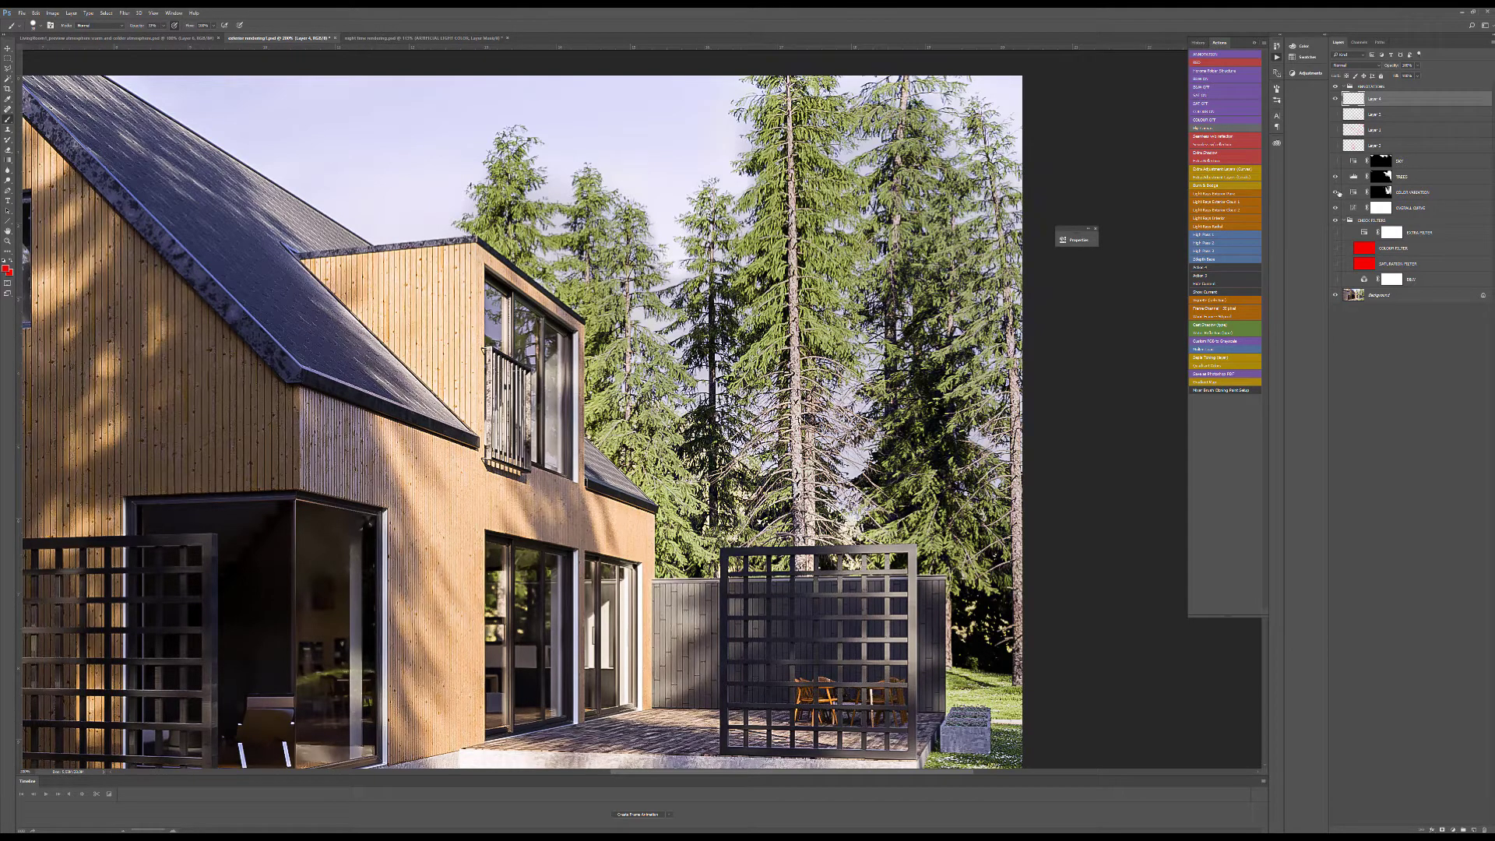
pyautogui.click(1380, 192)
pyautogui.press('z')
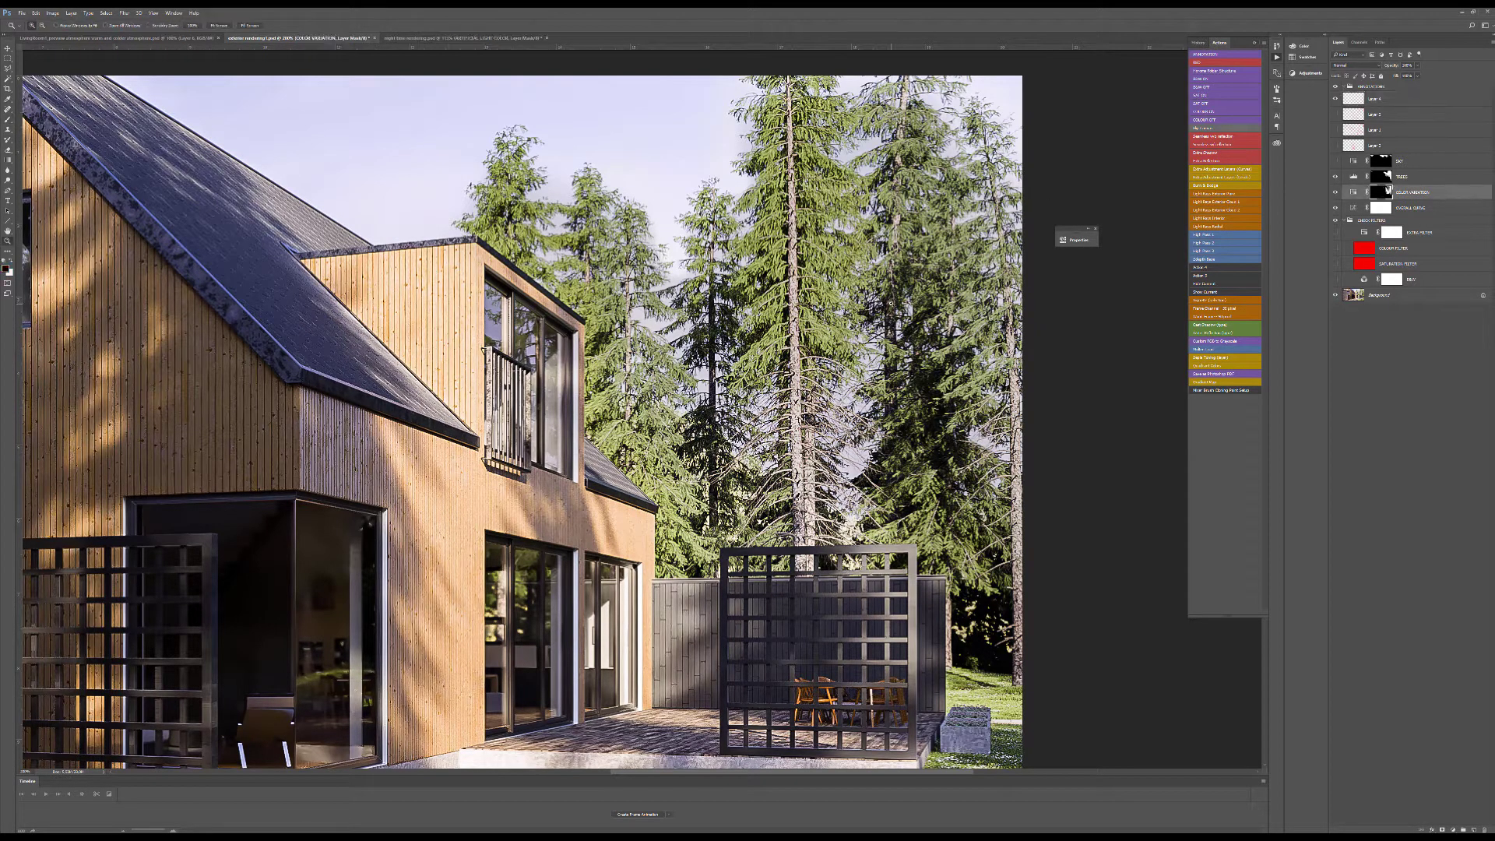
pyautogui.keyDown('alt'); pyautogui.click(894, 320); pyautogui.keyUp('alt')
pyautogui.click(920, 338)
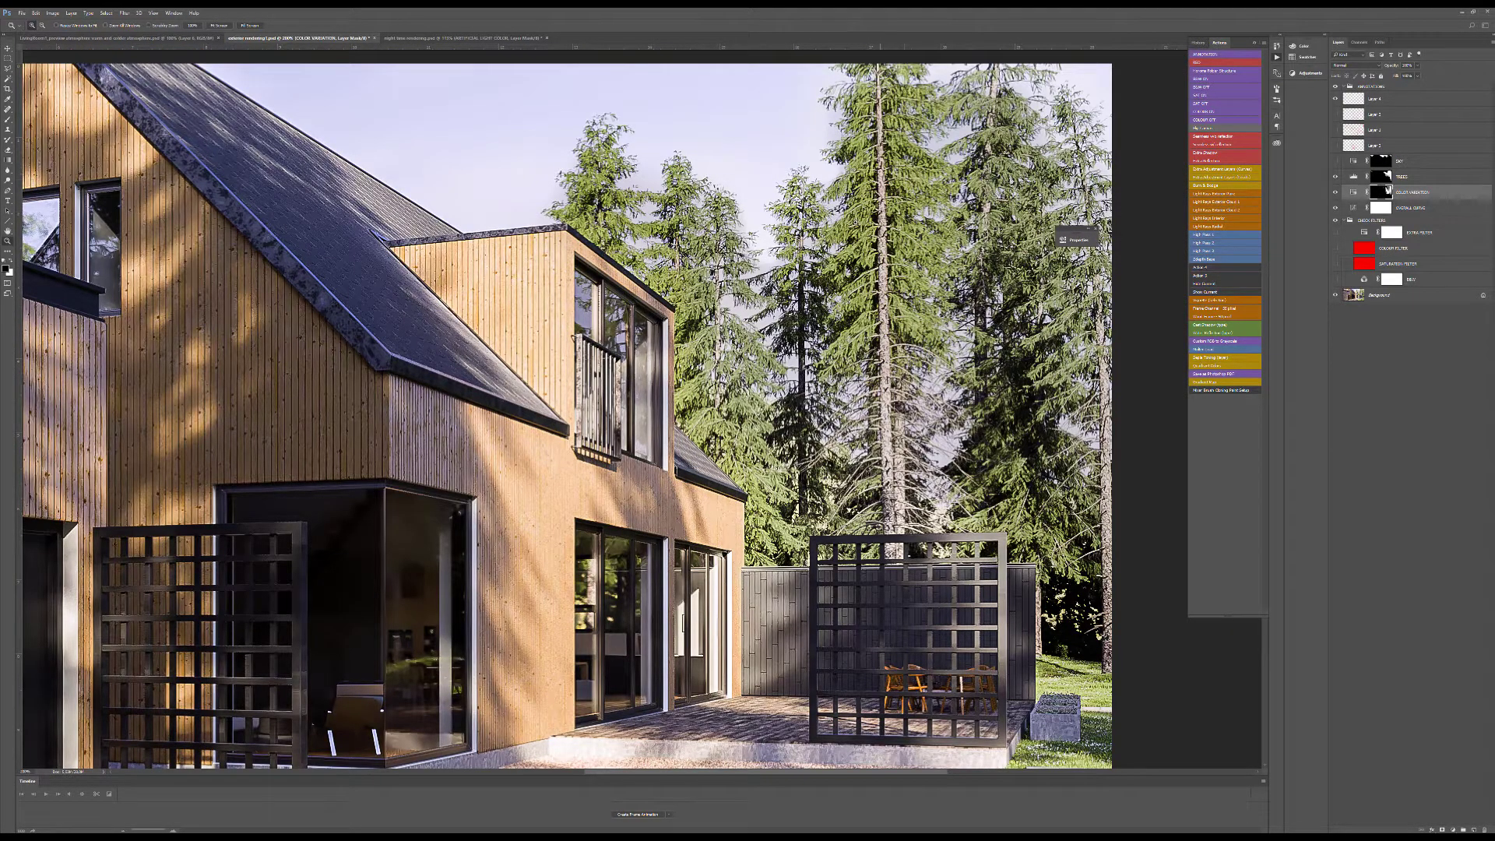
pyautogui.click(1334, 191)
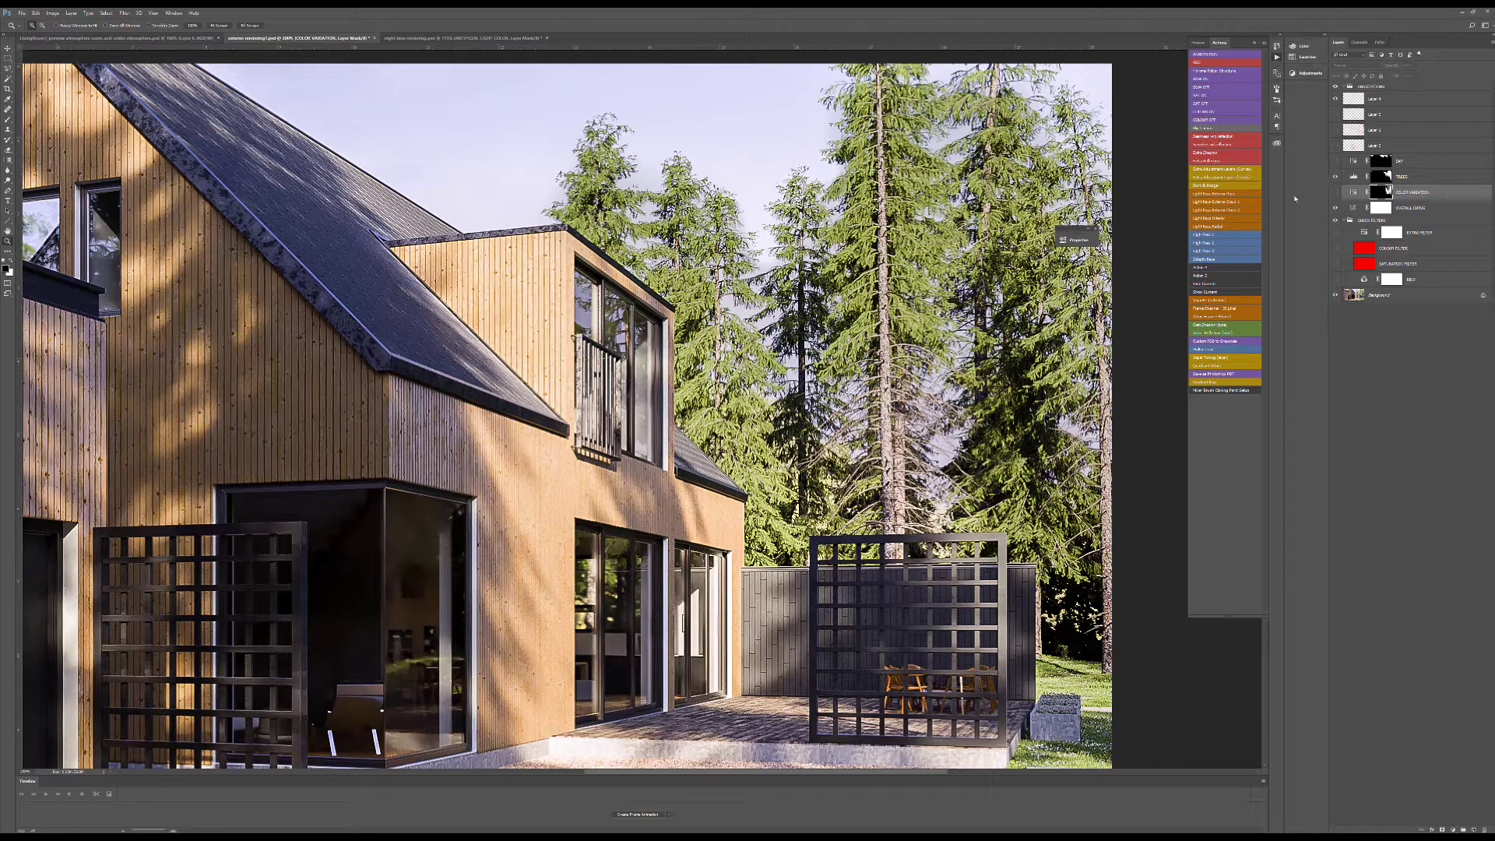
pyautogui.click(1336, 194)
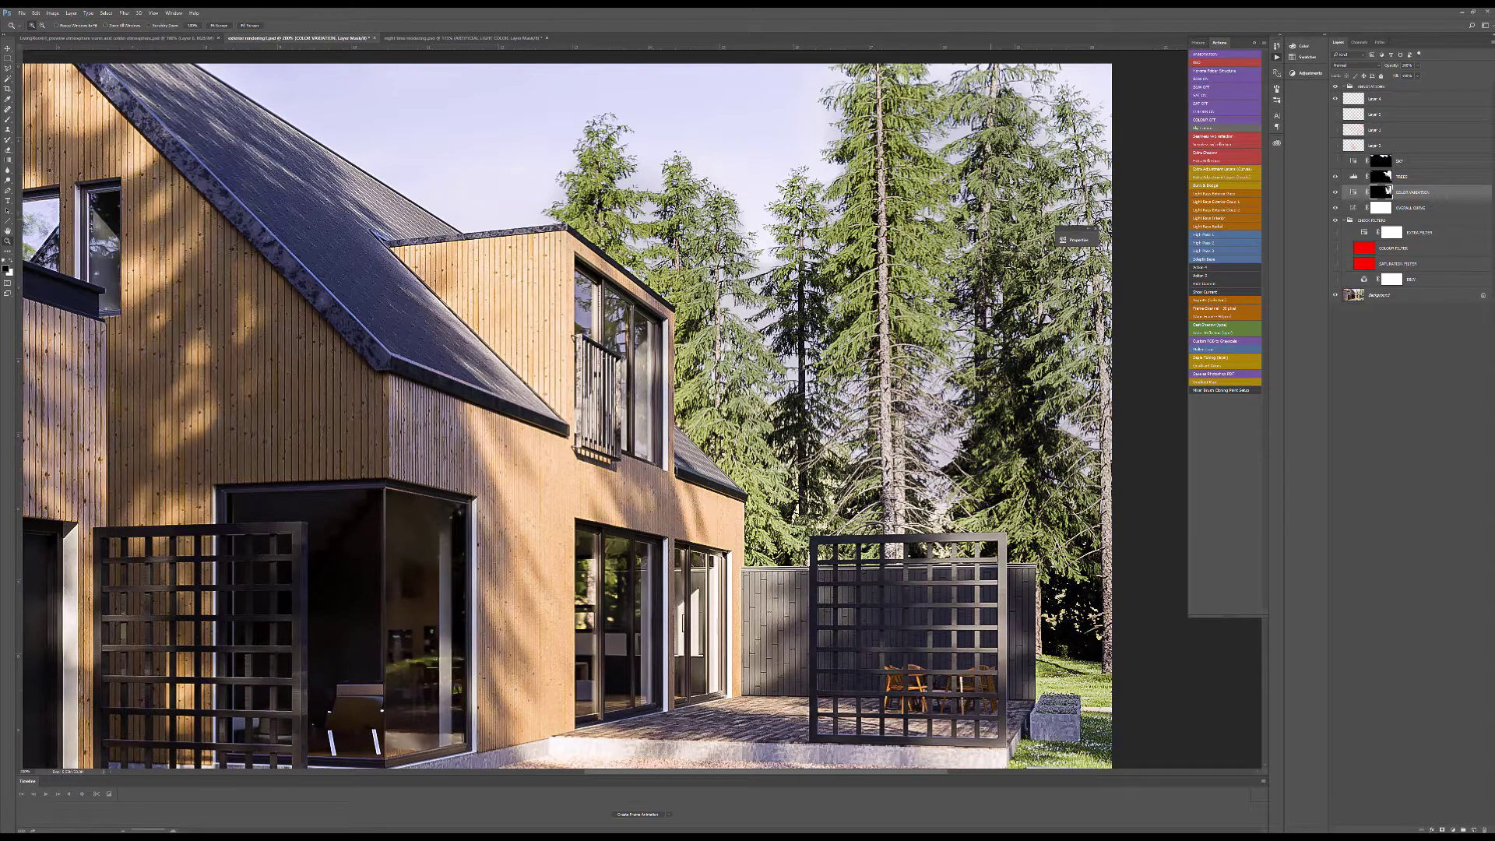
# Step: Compare the sky with the SKY adjustment layer shown and hidden
pyautogui.keyDown('alt'); pyautogui.click(841, 376); pyautogui.keyUp('alt')
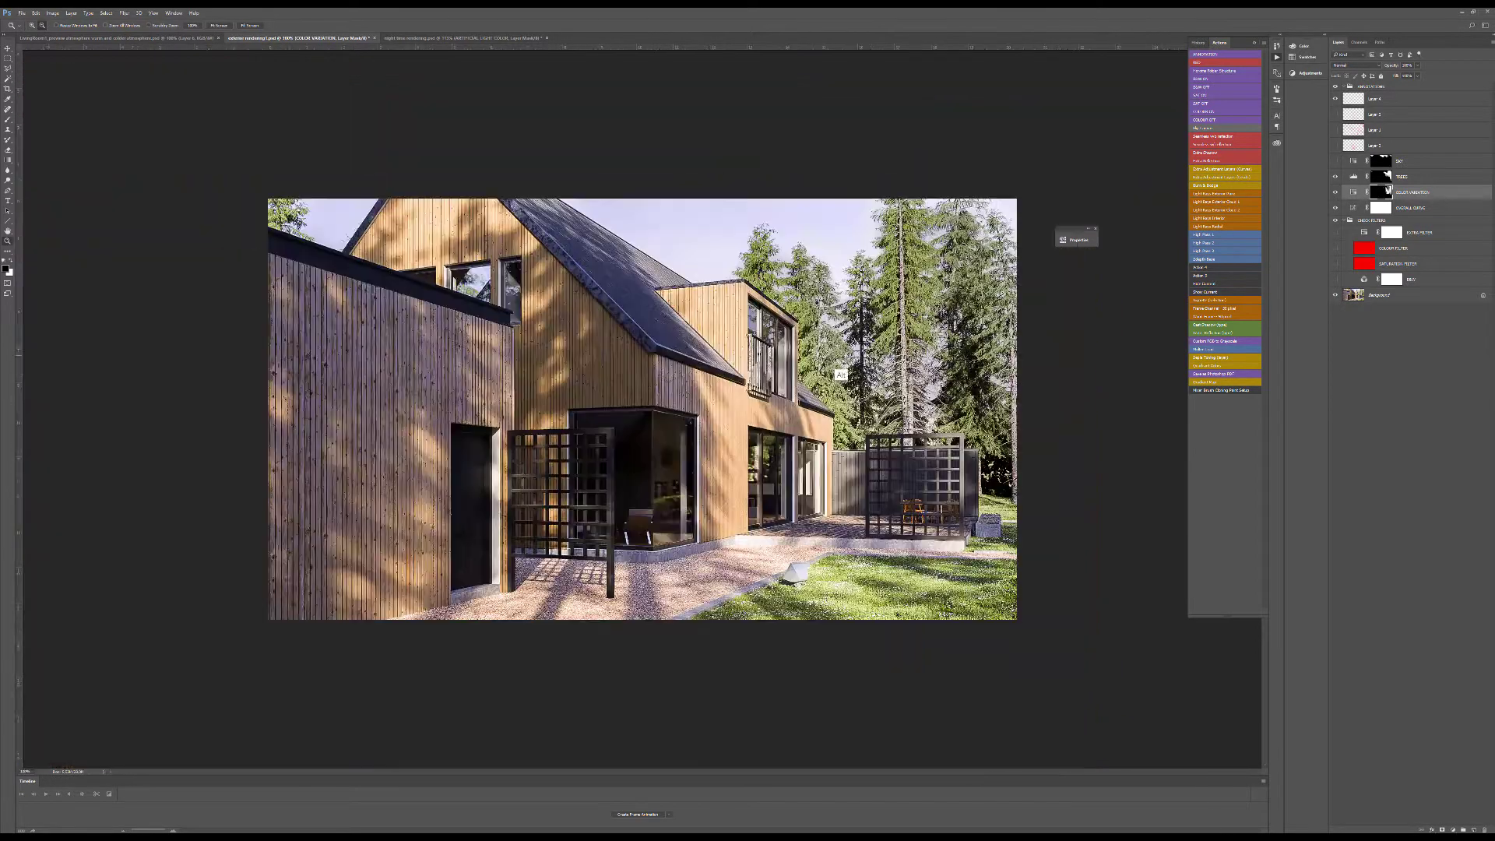
pyautogui.click(844, 272)
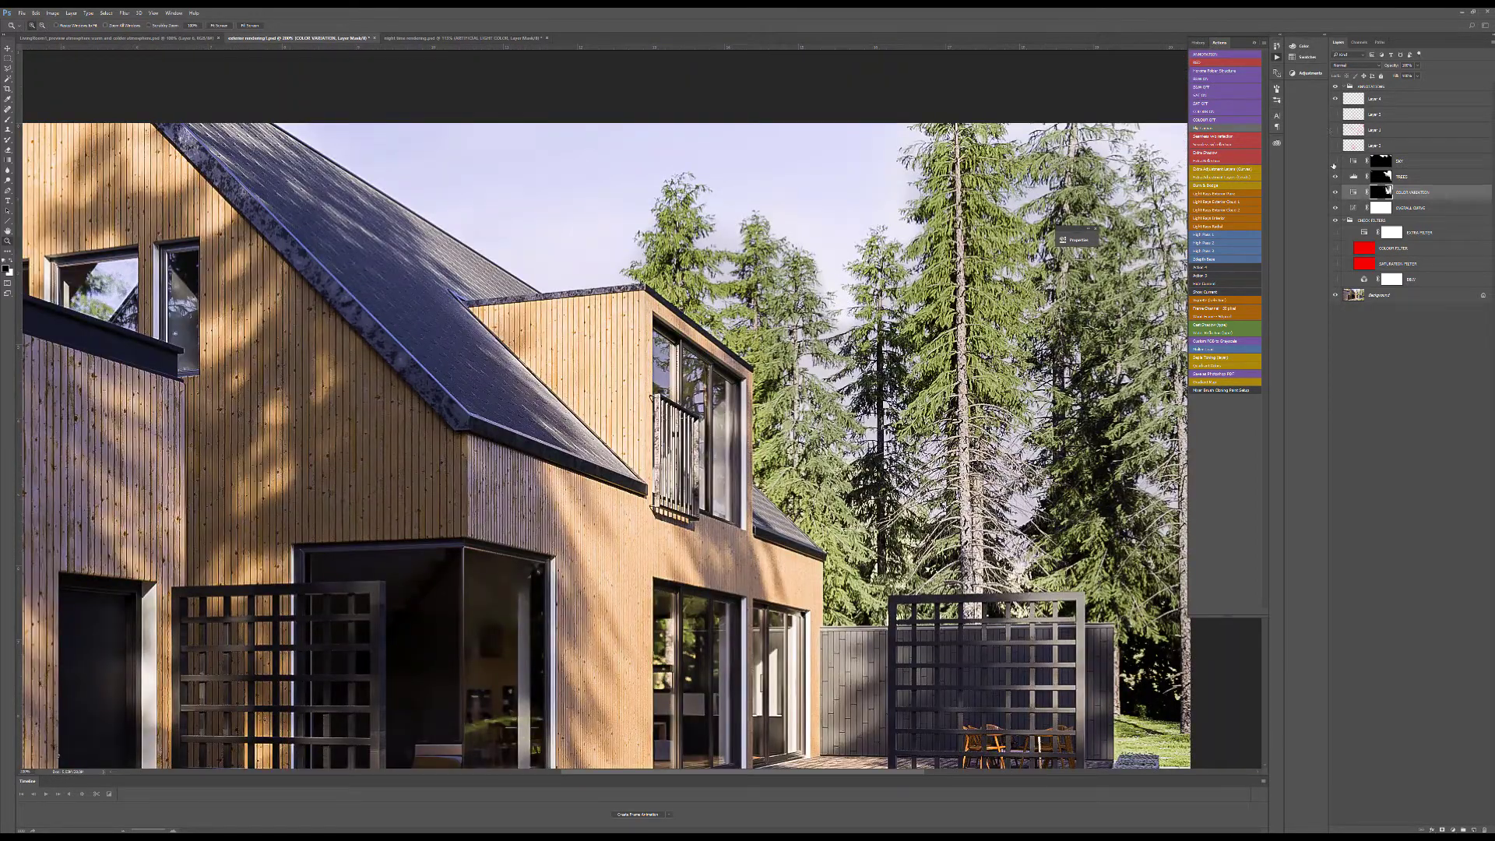
pyautogui.keyDown('alt'); pyautogui.click(901, 183); pyautogui.keyUp('alt')
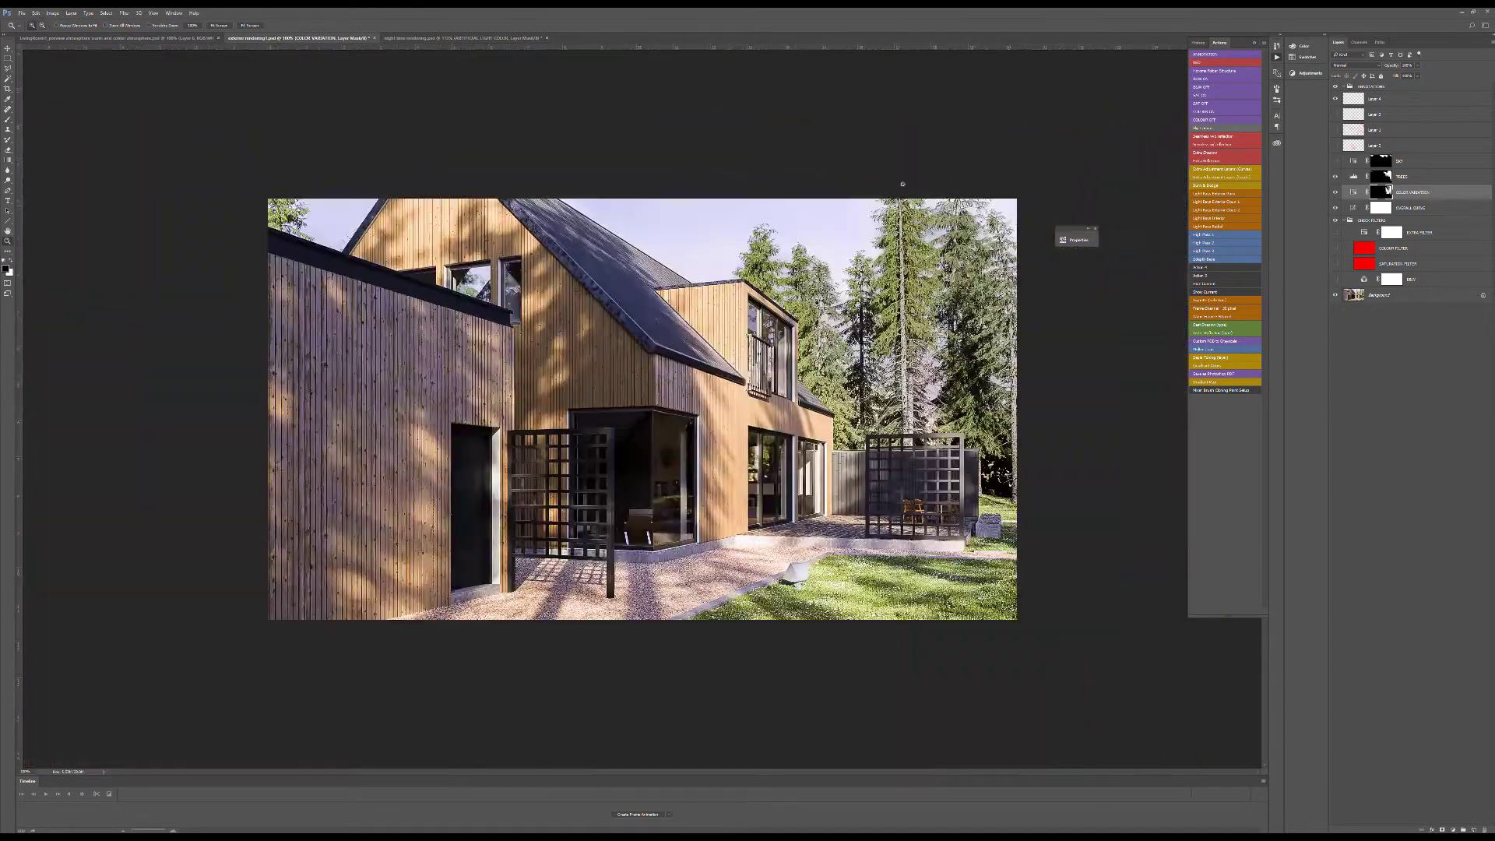
pyautogui.press('v')
pyautogui.click(1336, 162)
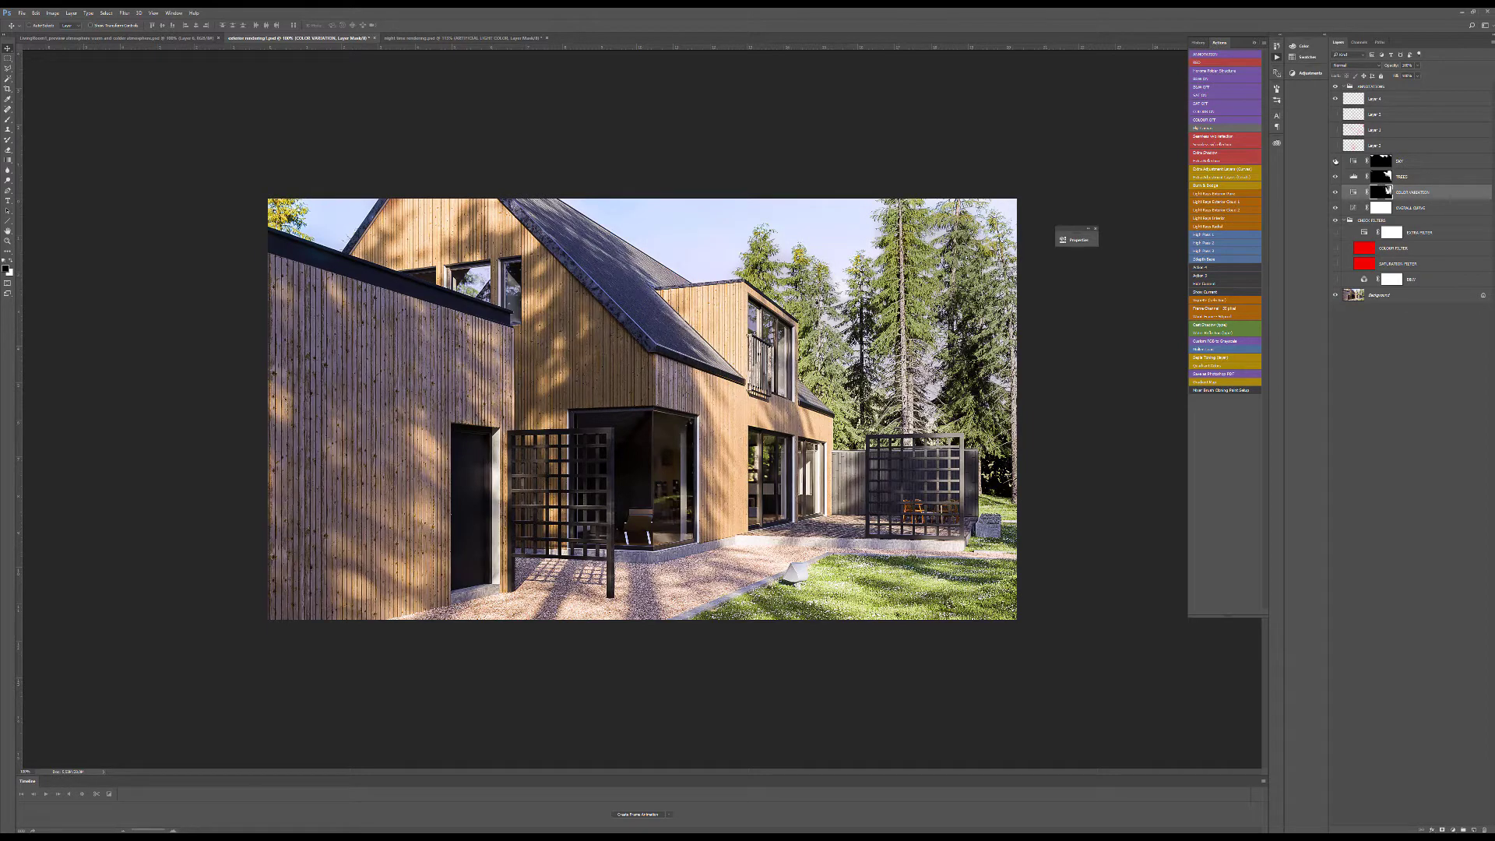
pyautogui.click(1335, 161)
pyautogui.click(1336, 162)
pyautogui.click(1335, 161)
# Step: Inspect the sky above the roof, show the SKY adjustment layer and compare the image with TREES hidden and shown
pyautogui.press('z')
pyautogui.click(723, 253)
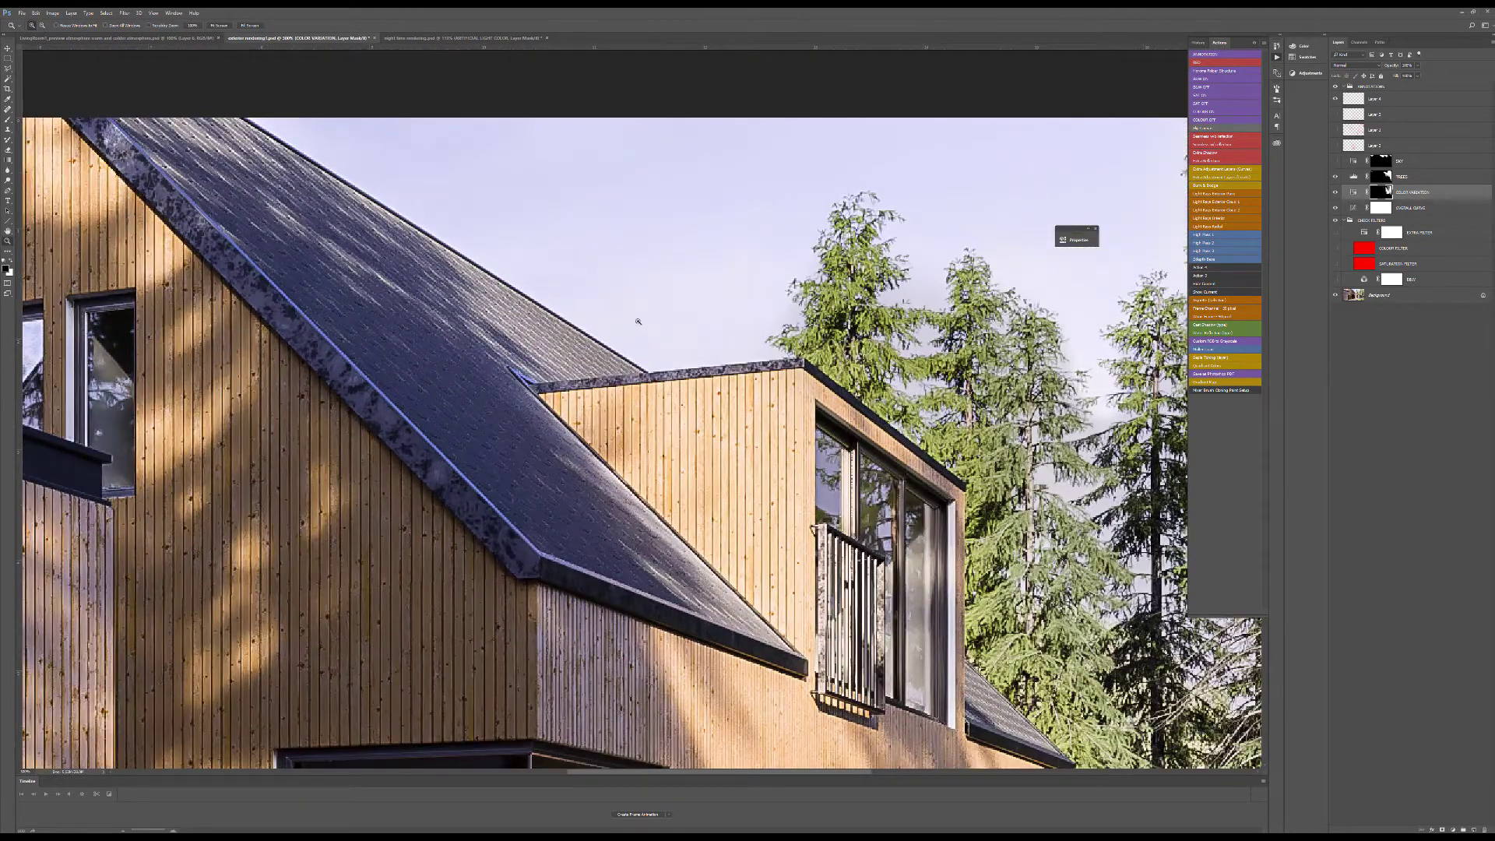
pyautogui.keyDown('alt'); pyautogui.click(716, 385); pyautogui.keyUp('alt')
pyautogui.keyDown('alt'); pyautogui.click(716, 385); pyautogui.keyUp('alt')
pyautogui.keyDown('alt'); pyautogui.click(720, 404); pyautogui.keyUp('alt')
pyautogui.click(721, 404)
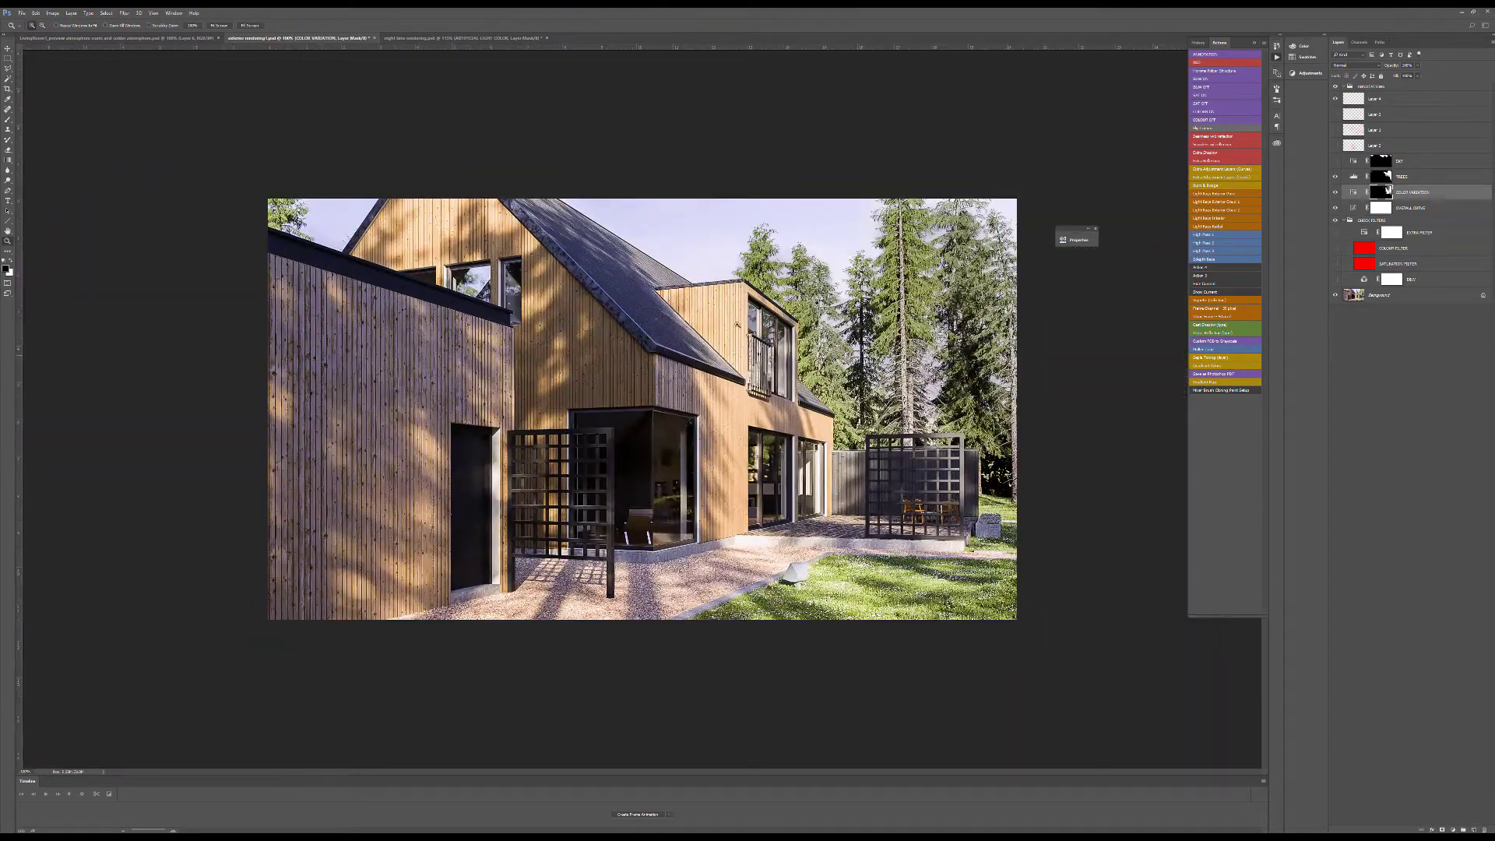
pyautogui.click(1336, 164)
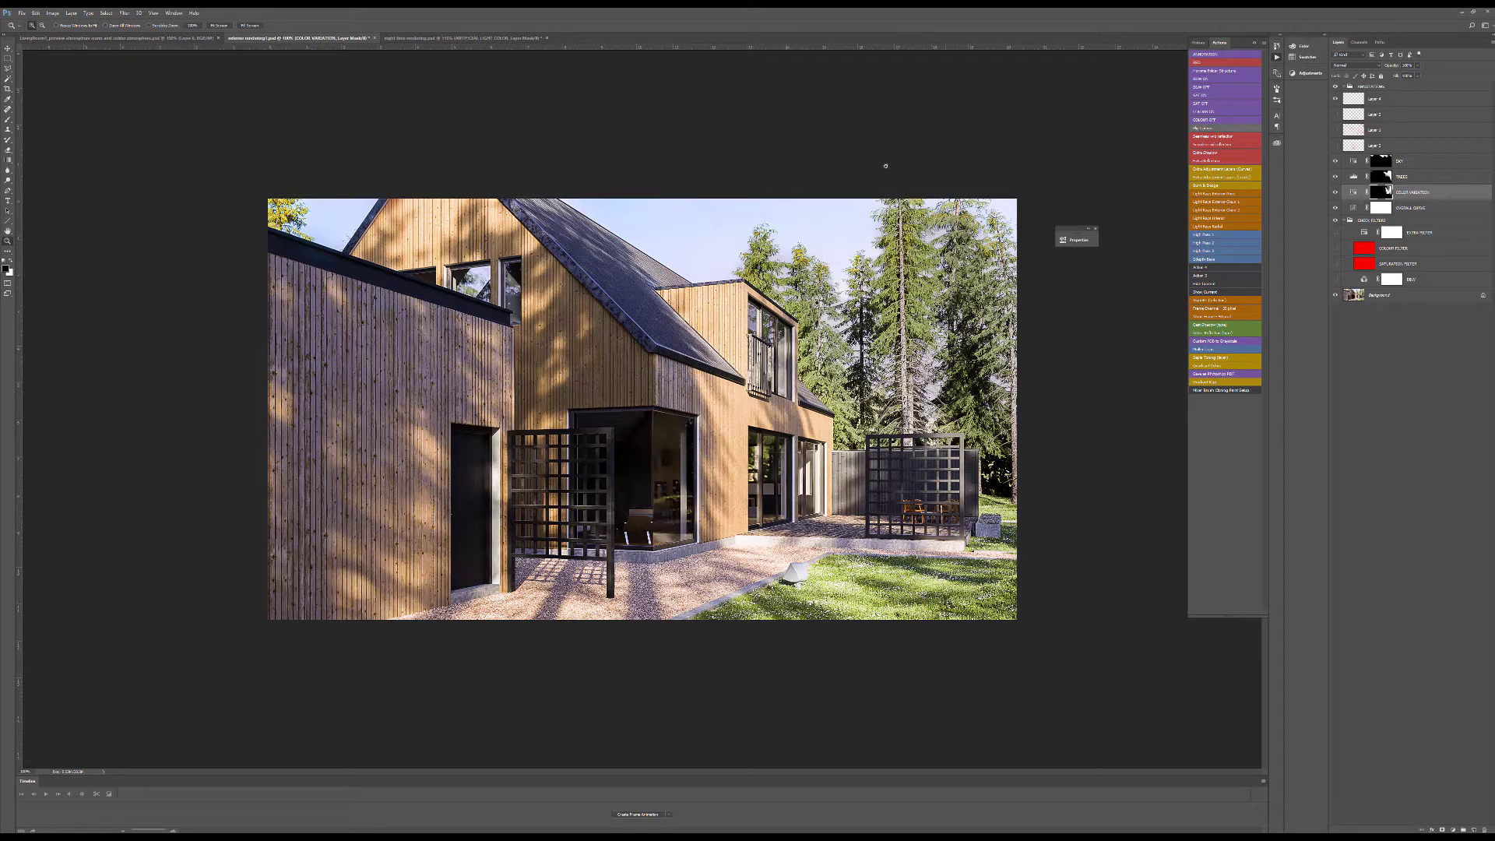
pyautogui.click(1337, 177)
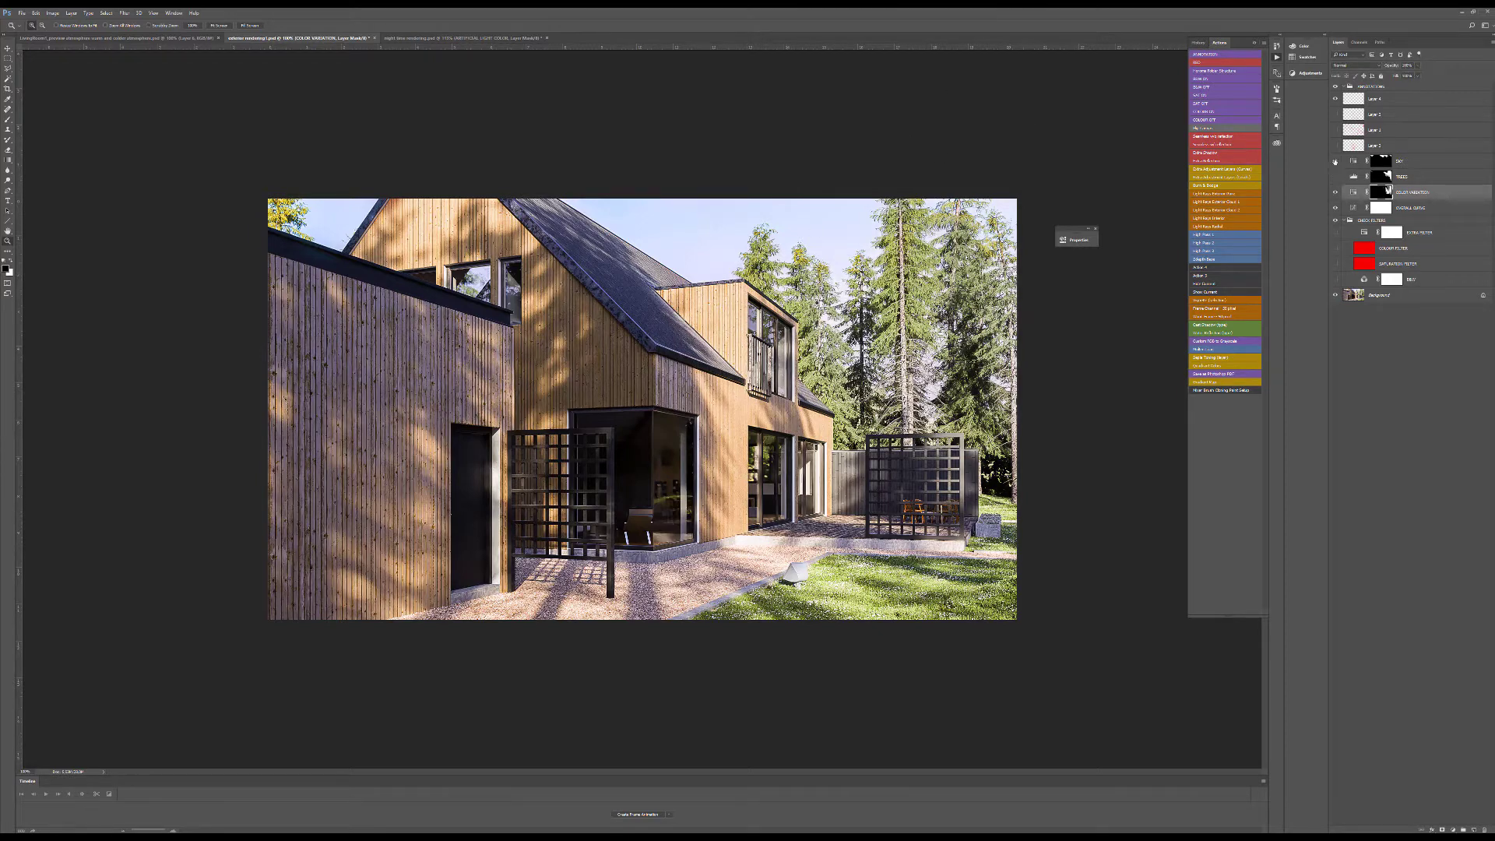
pyautogui.click(1336, 161)
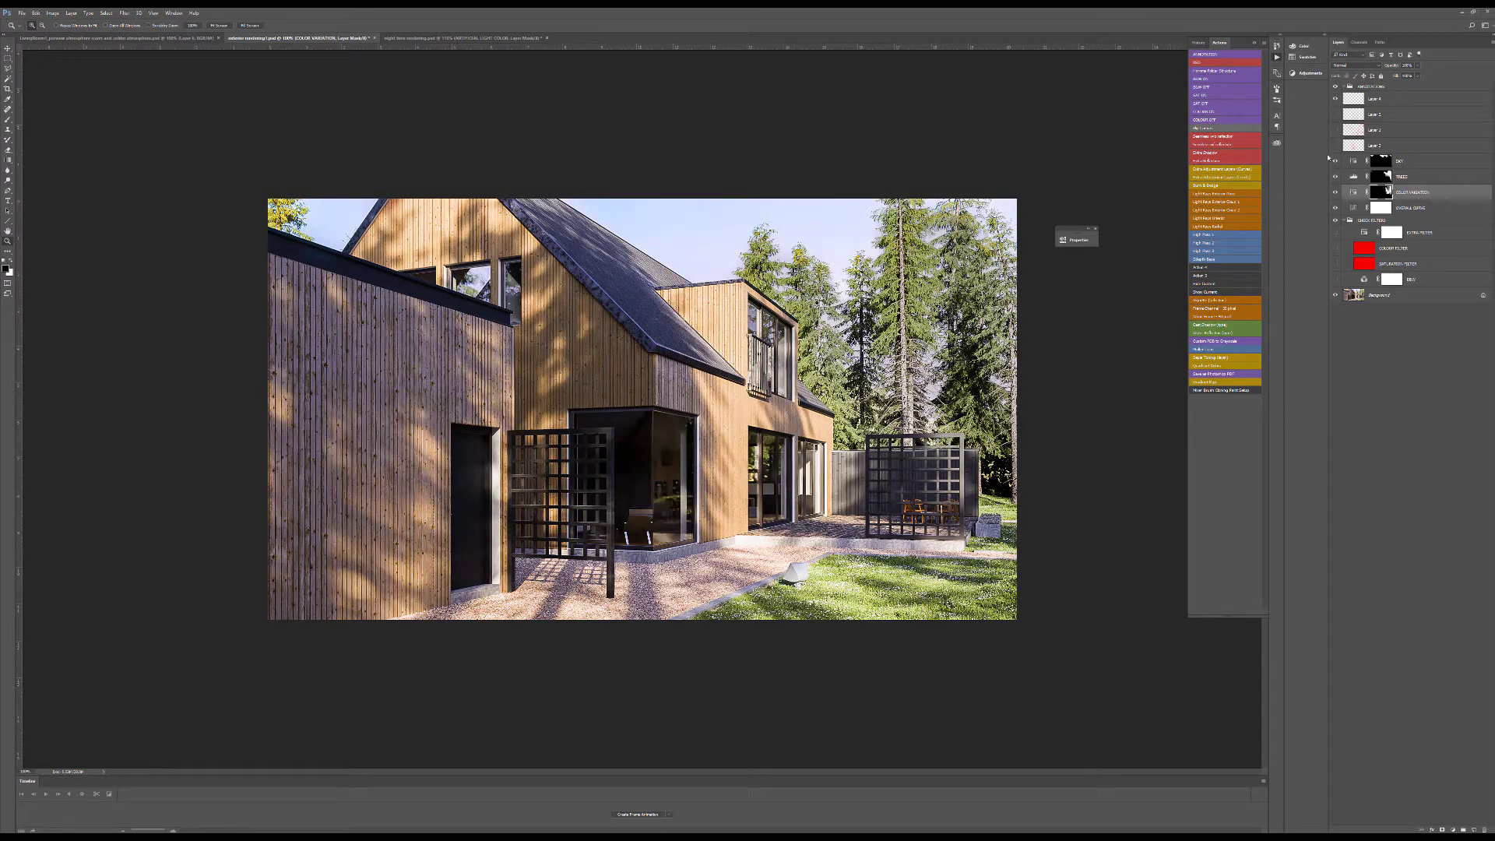
# Step: Compare the sky with SKY hidden and shown under the color filter layer, and hide the filter layer group
pyautogui.click(1336, 248)
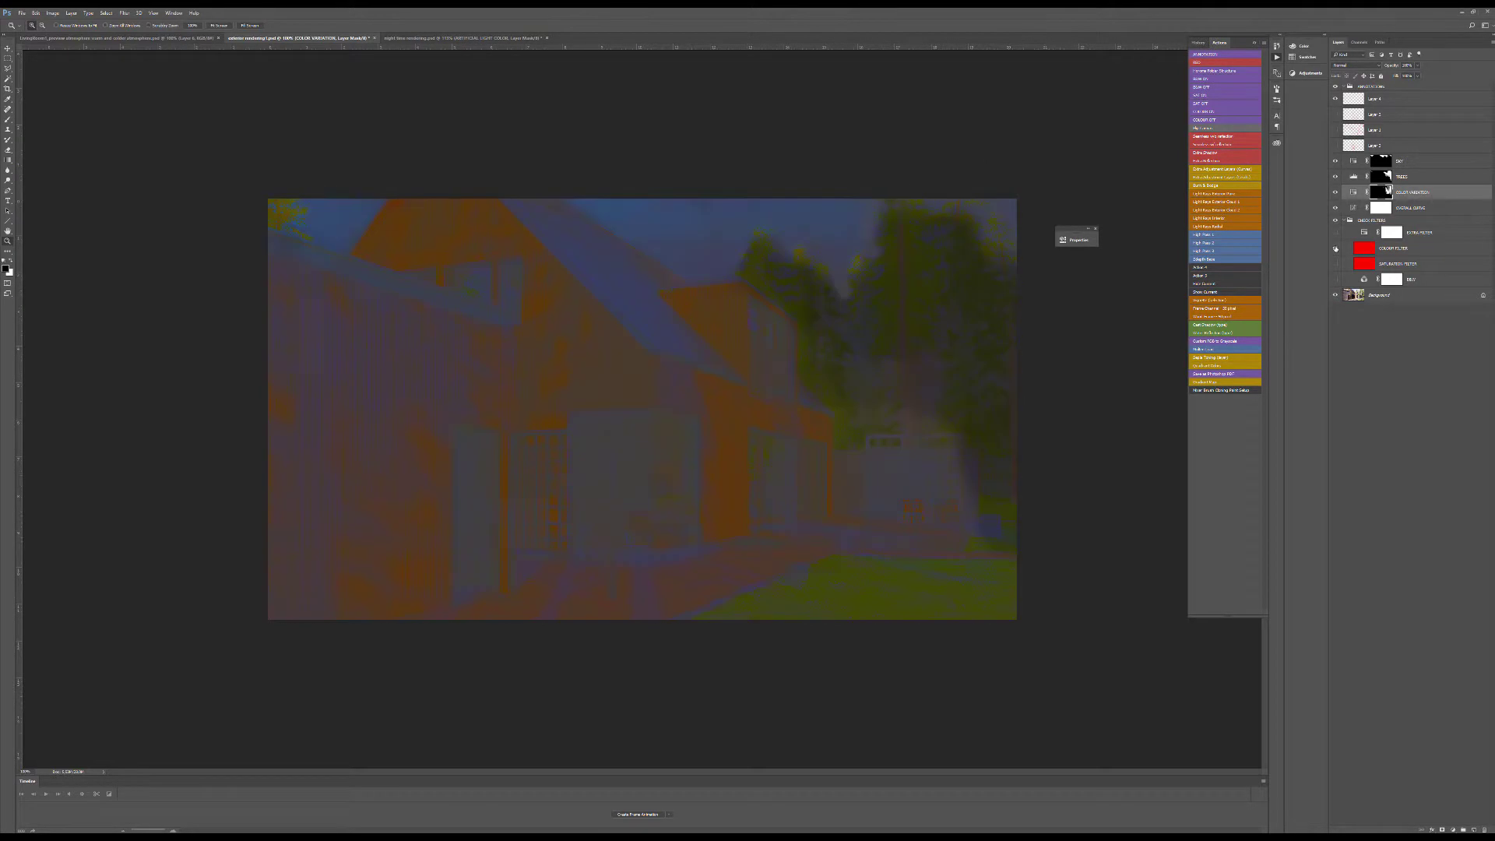
pyautogui.click(1336, 161)
pyautogui.click(1336, 161)
pyautogui.click(1336, 162)
pyautogui.click(1336, 161)
pyautogui.click(1336, 161)
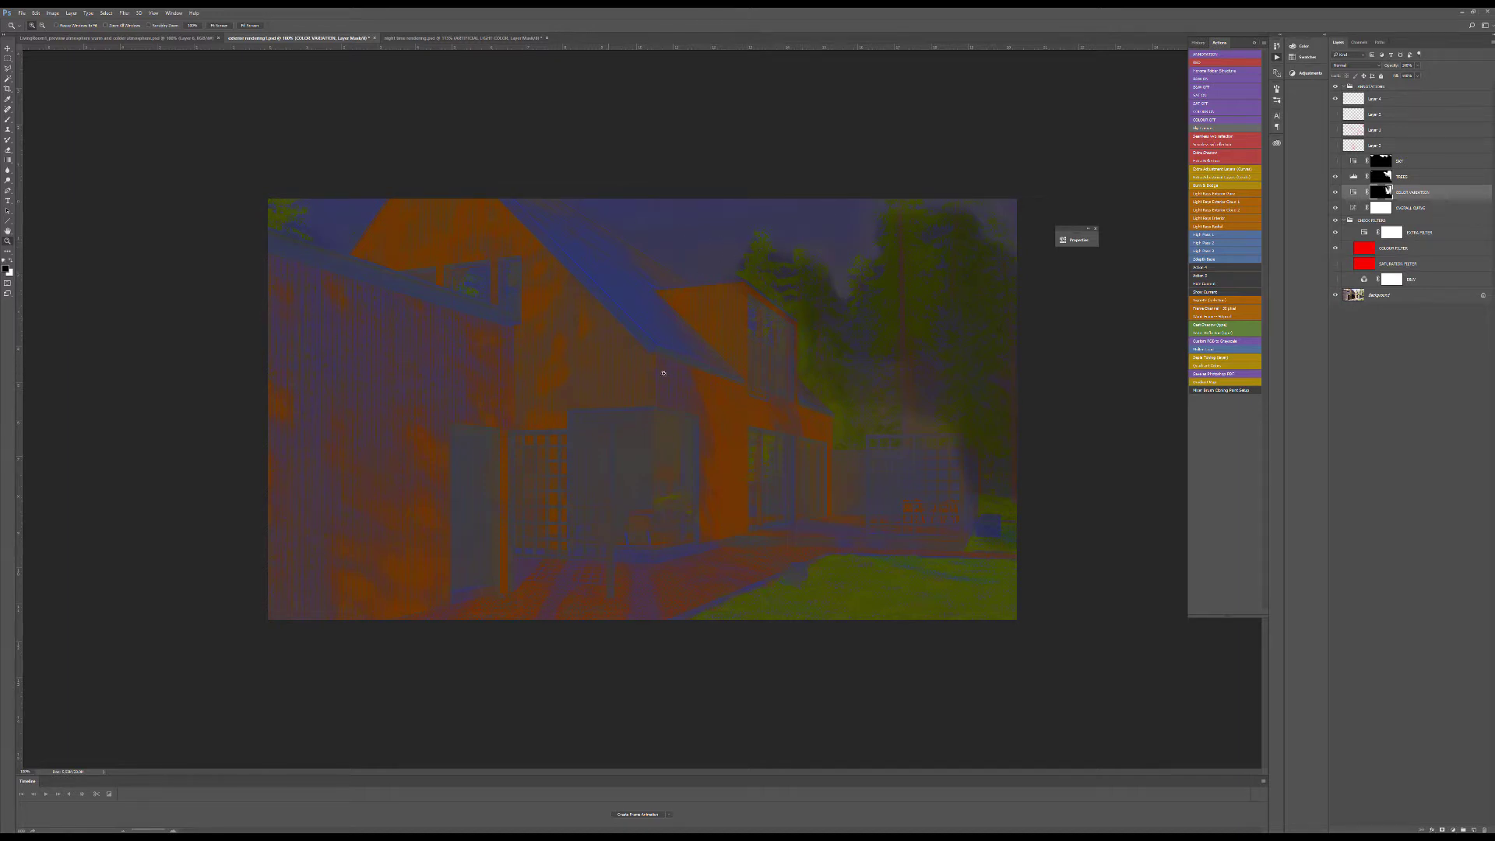
pyautogui.click(1335, 161)
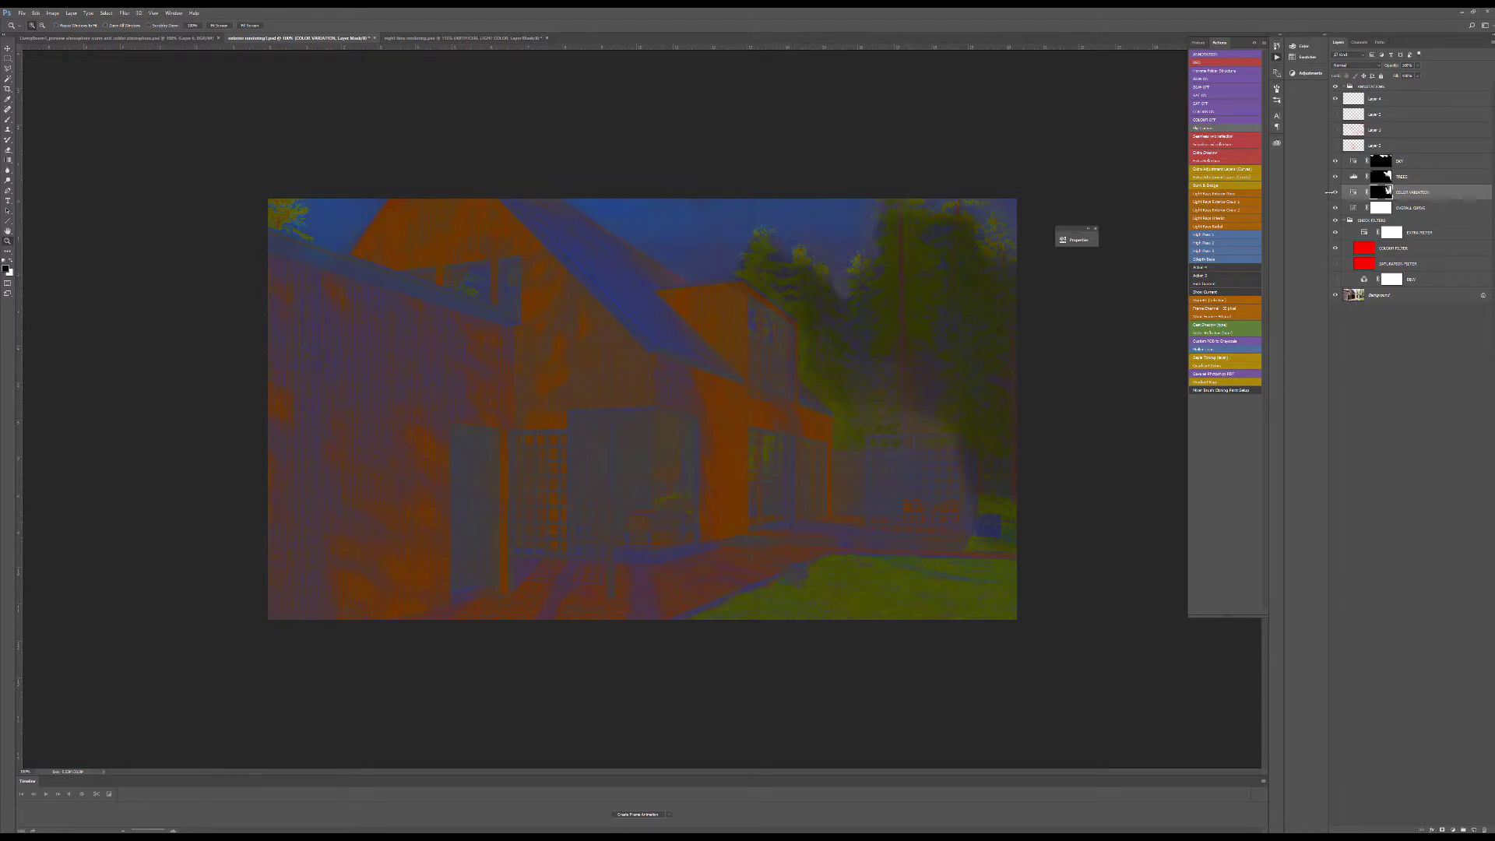
pyautogui.click(1335, 220)
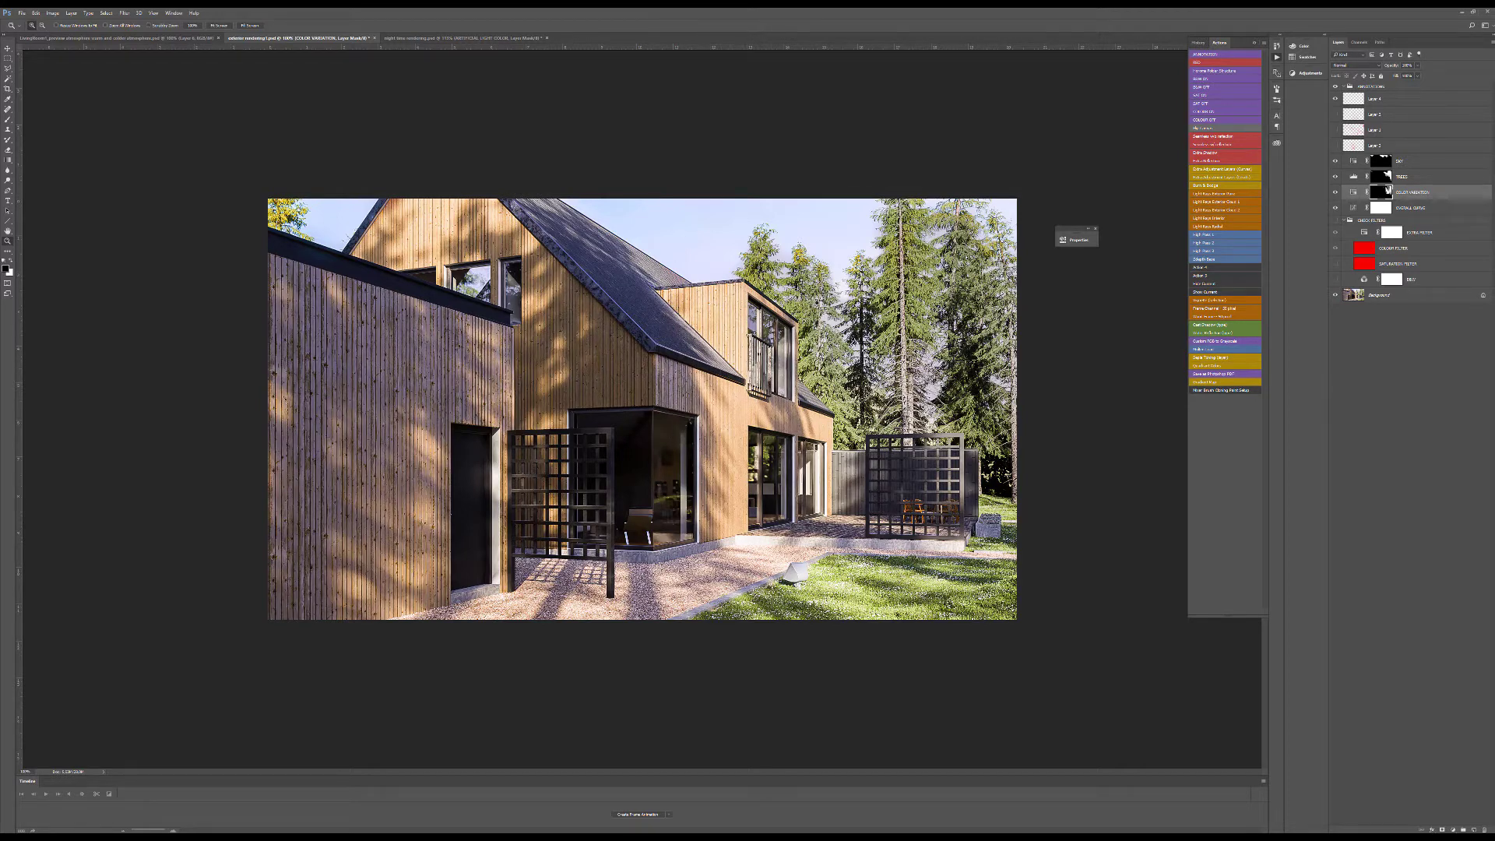
# Step: Select the topmost layer, brush a red vertical stroke through the middle of the image, and clear the layer
pyautogui.click(1419, 165)
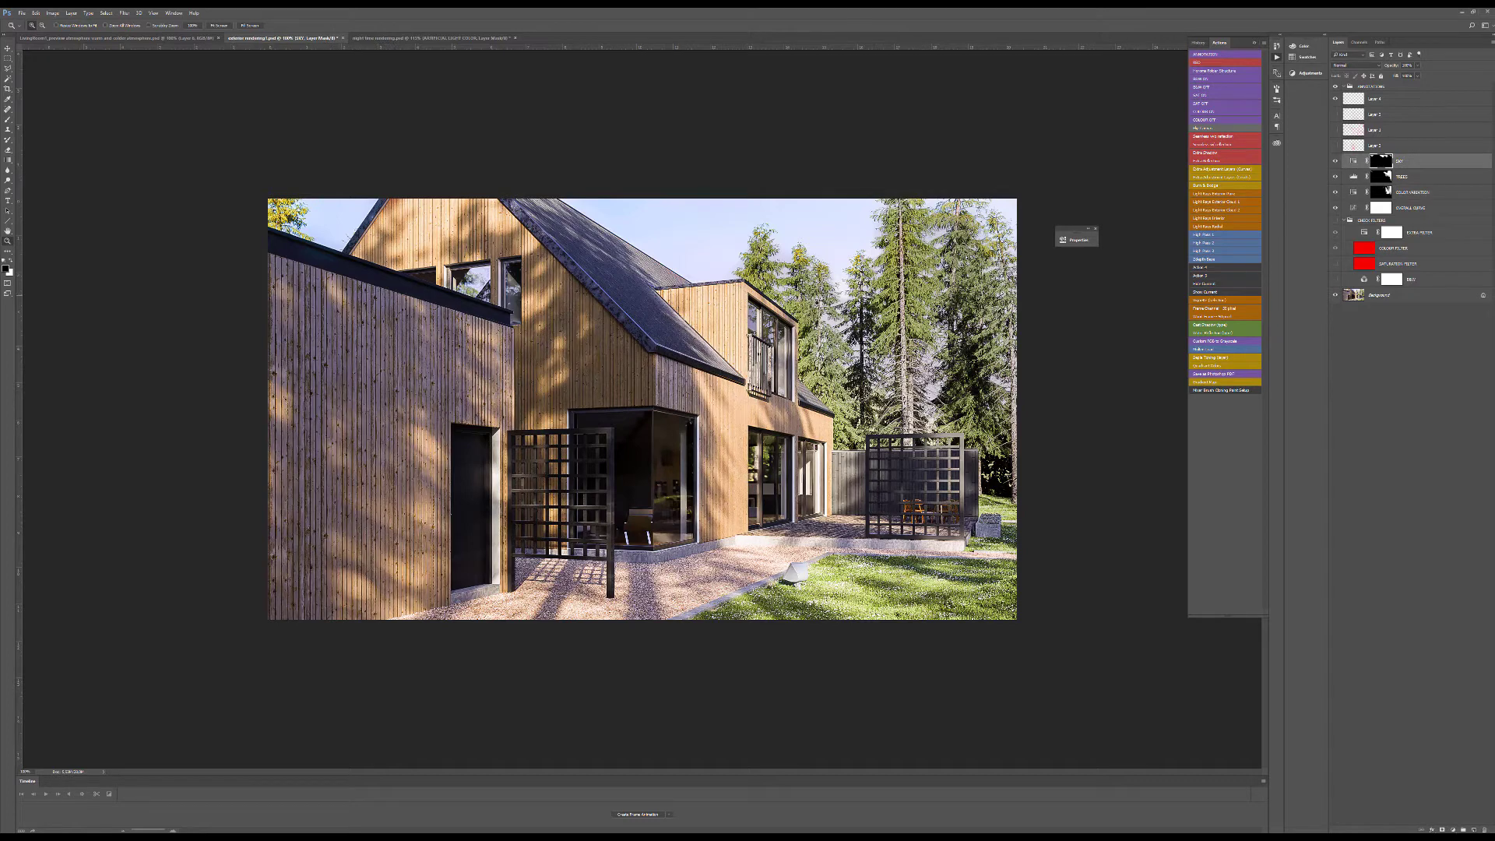
pyautogui.click(1401, 99)
pyautogui.press('b')
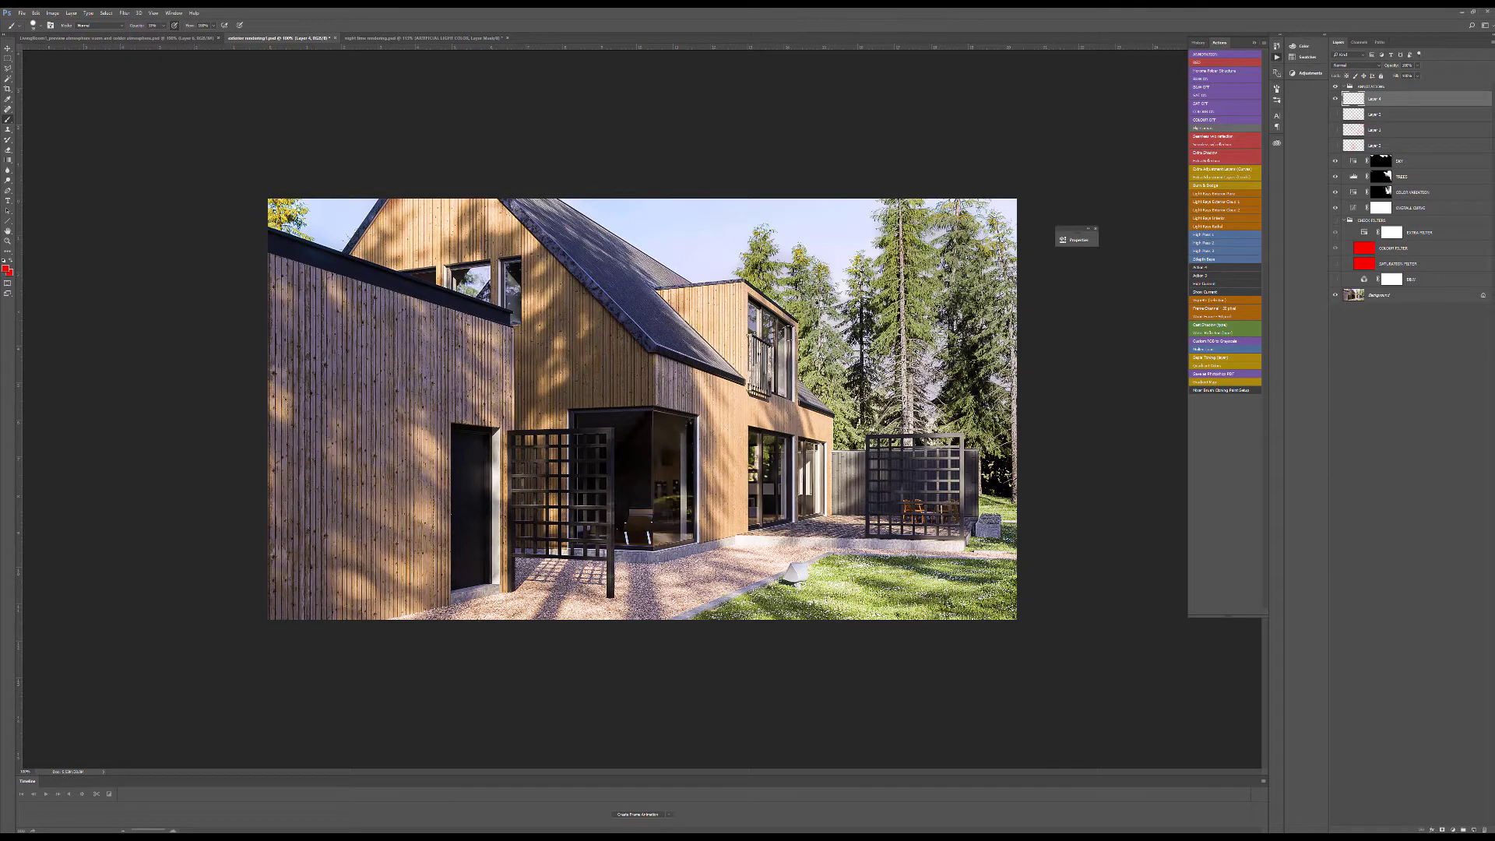
pyautogui.moveTo(638, 621); pyautogui.dragTo(627, 383)
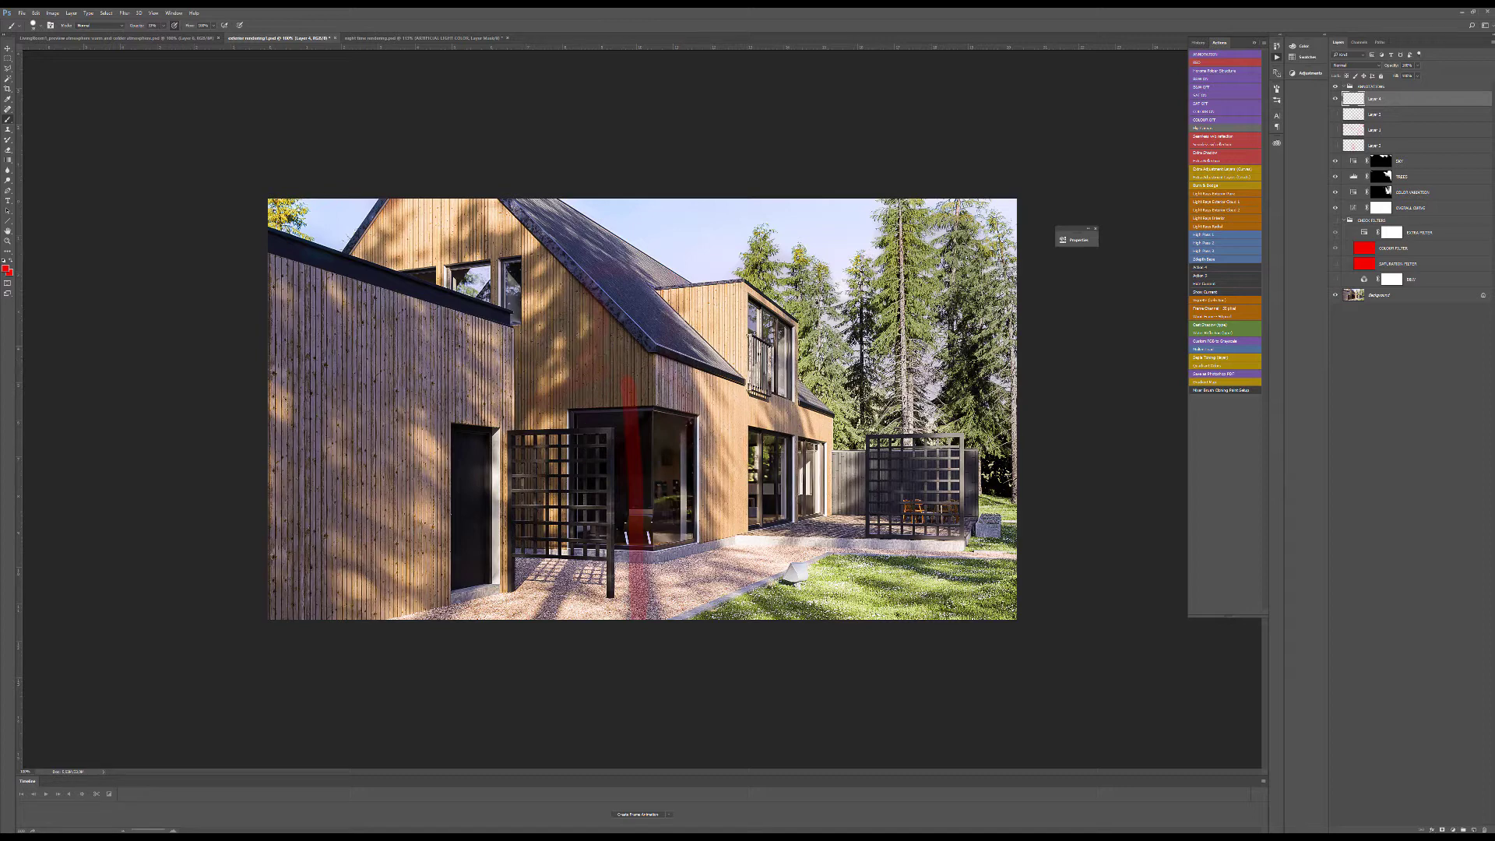
pyautogui.moveTo(921, 302); pyautogui.dragTo(918, 315)
pyautogui.hotkey('ctrl', 'a')
pyautogui.press('Delete')
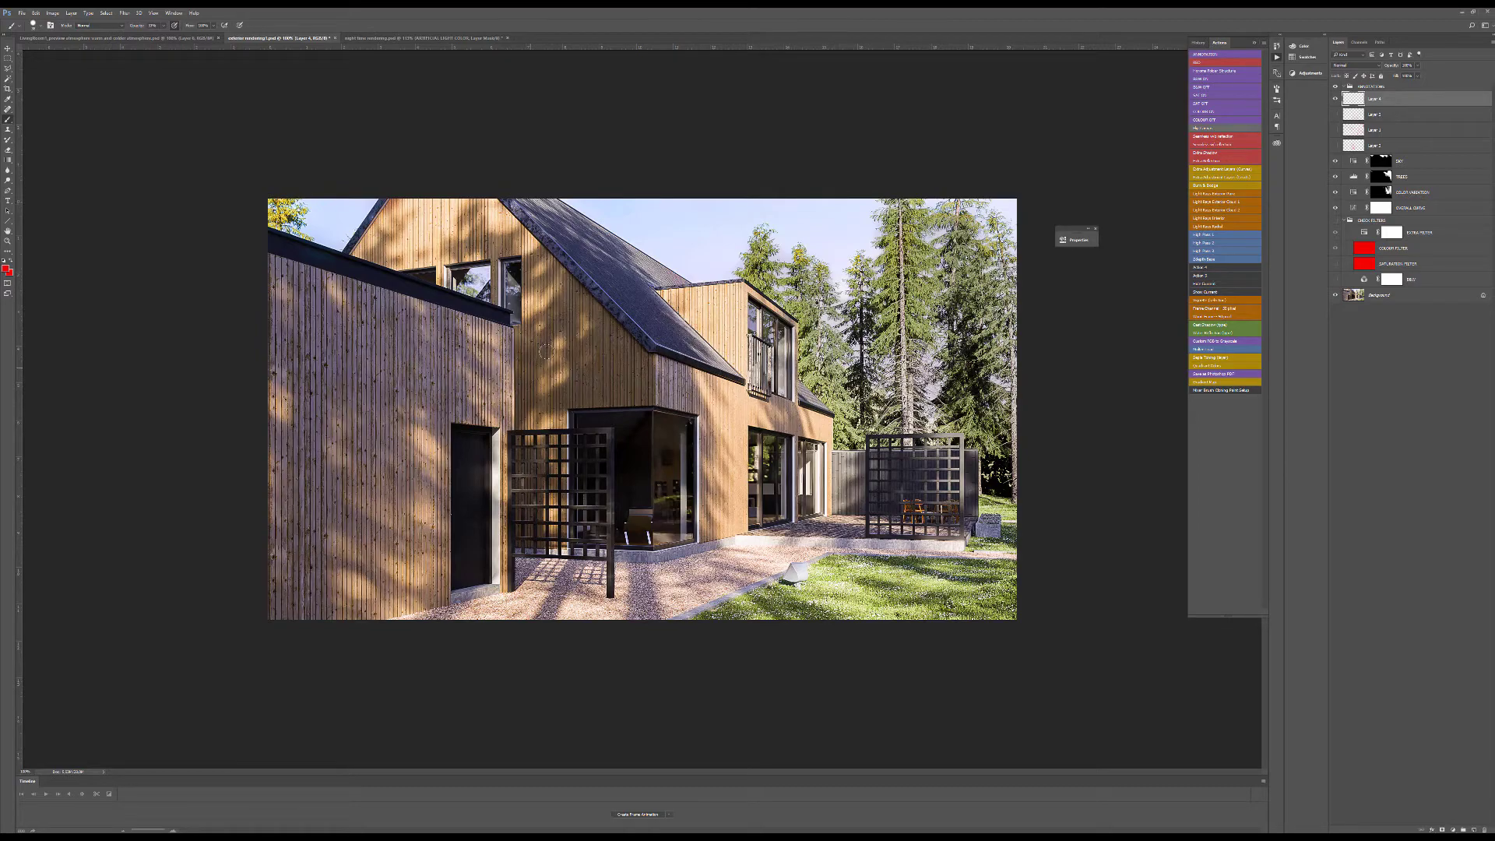
# Step: Mark the sloping edge board of the main gable roof in red with the brush, and remove the marks
pyautogui.press('z')
pyautogui.click(531, 400)
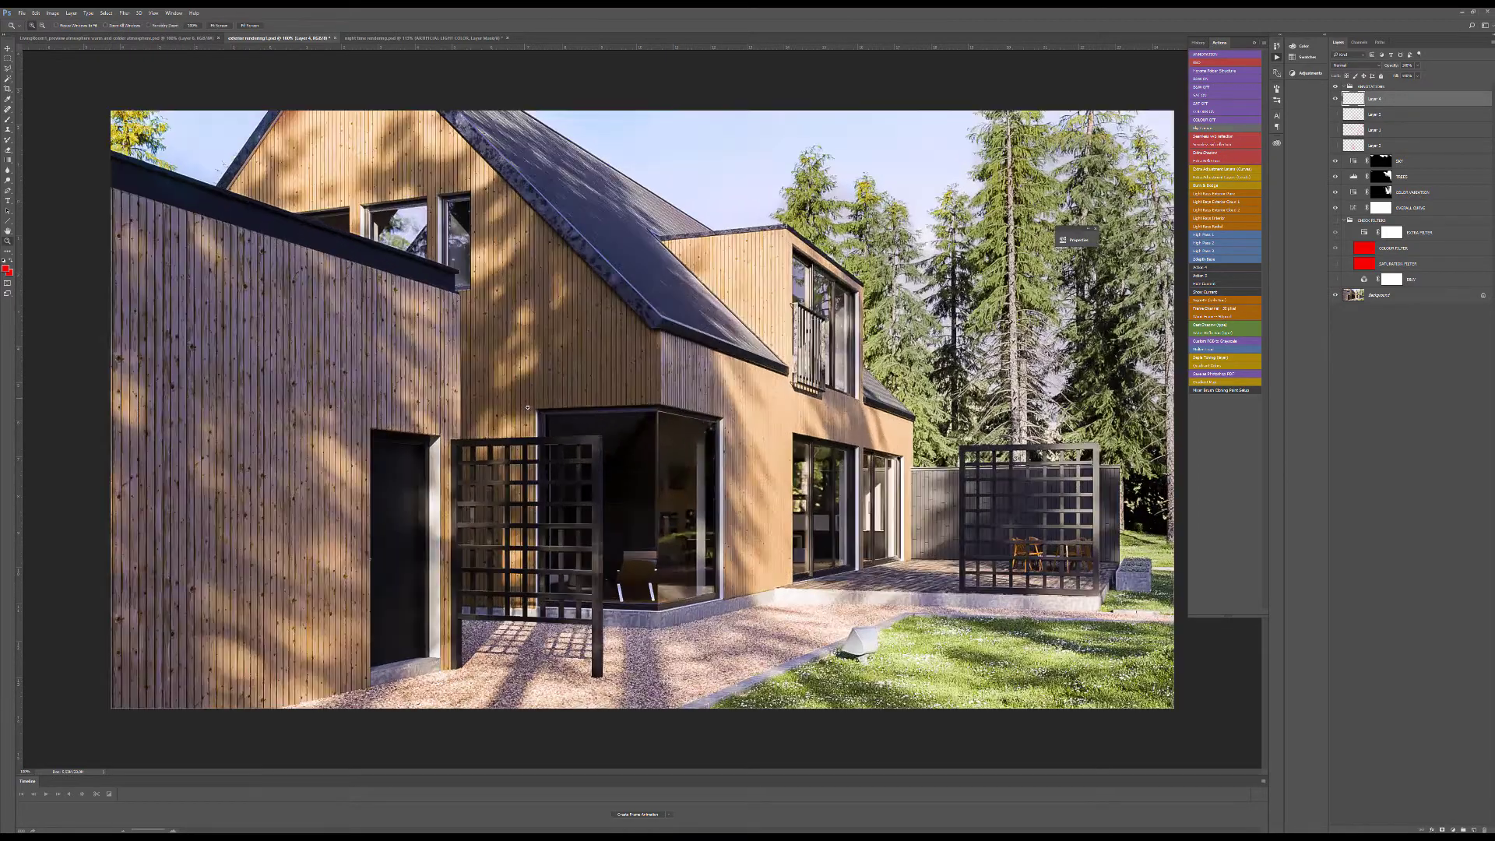
pyautogui.keyDown('alt'); pyautogui.click(613, 394); pyautogui.keyUp('alt')
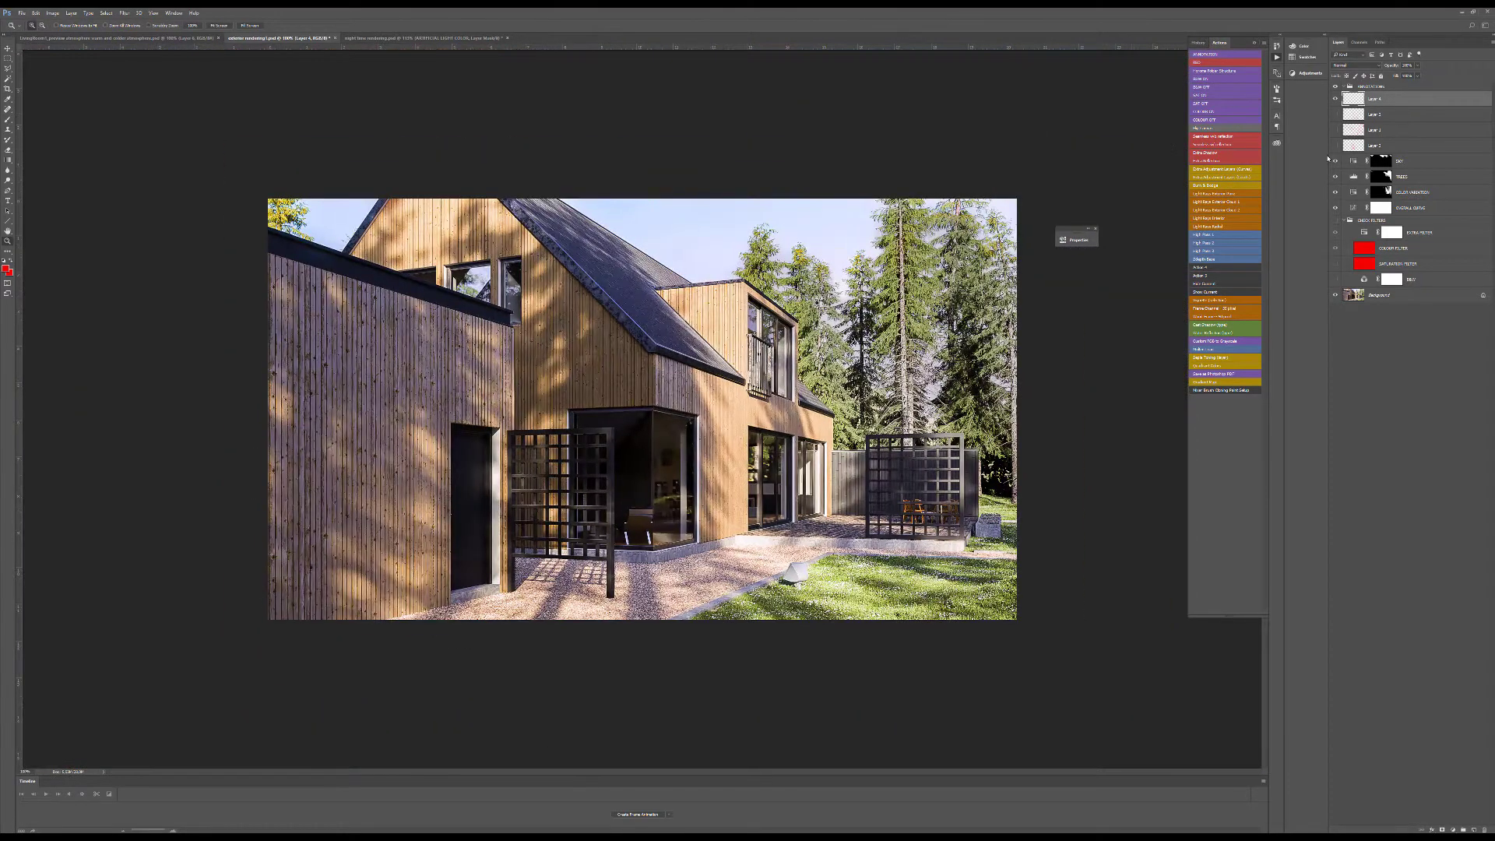
pyautogui.press('b')
pyautogui.press('z')
pyautogui.click(589, 304)
pyautogui.moveTo(572, 268)
pyautogui.mouseDown()
pyautogui.moveTo(642, 323)
pyautogui.moveTo(629, 330)
pyautogui.mouseUp()
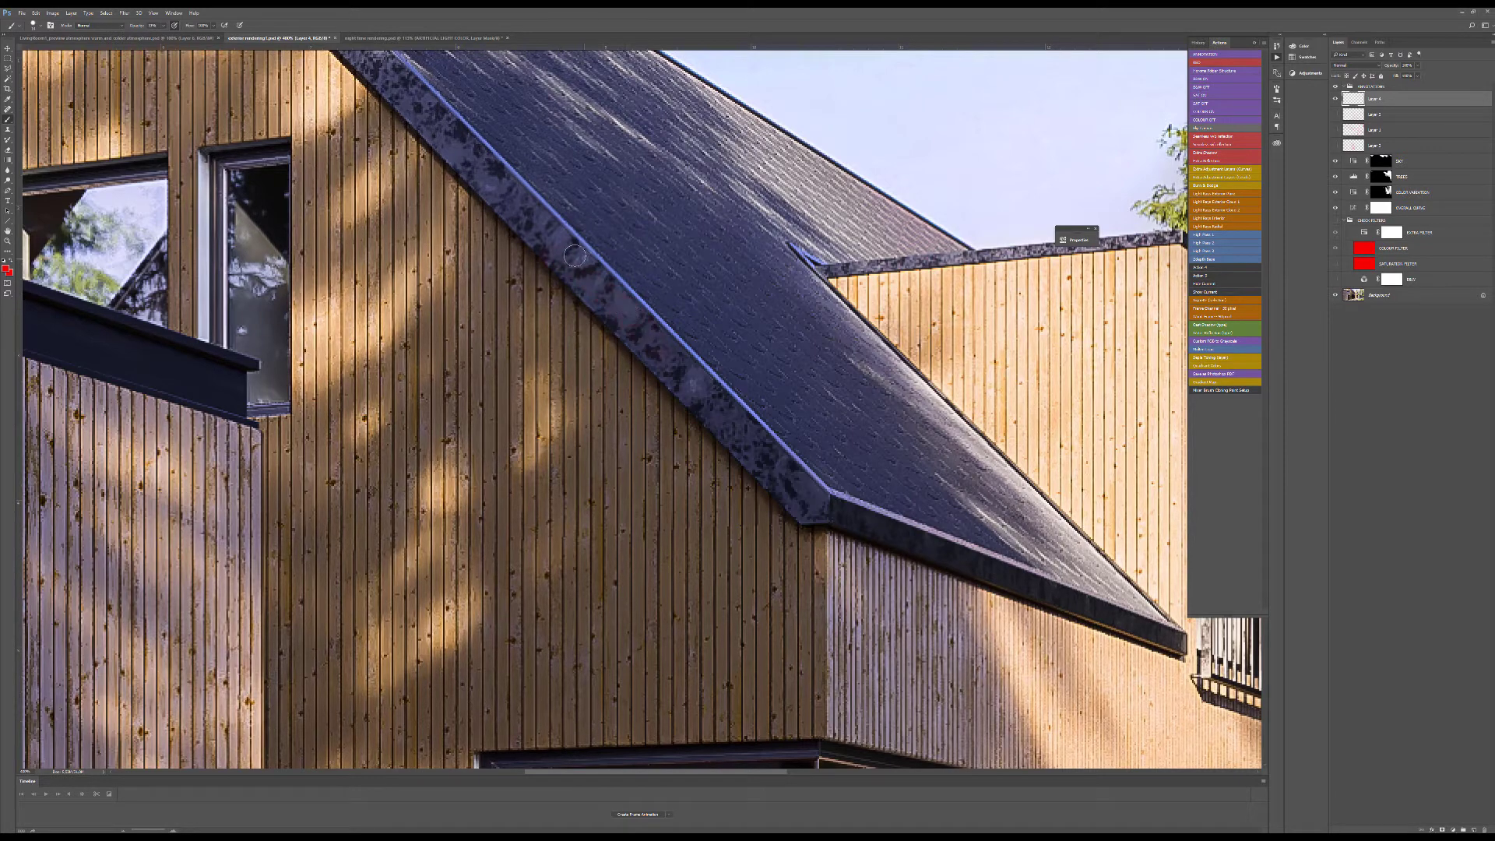
pyautogui.moveTo(653, 355); pyautogui.dragTo(764, 465)
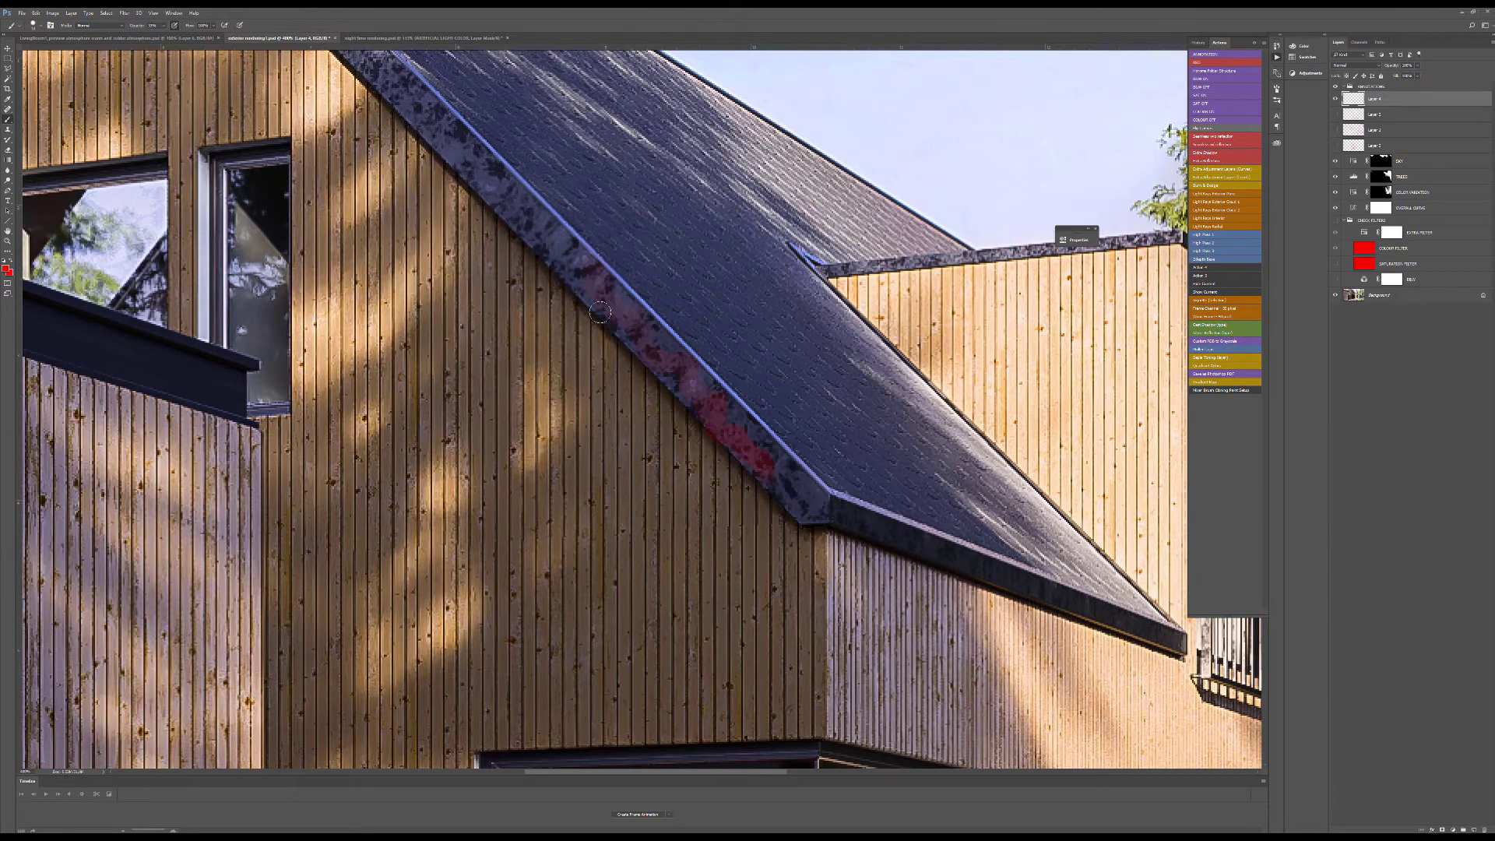
pyautogui.moveTo(600, 313); pyautogui.dragTo(764, 512)
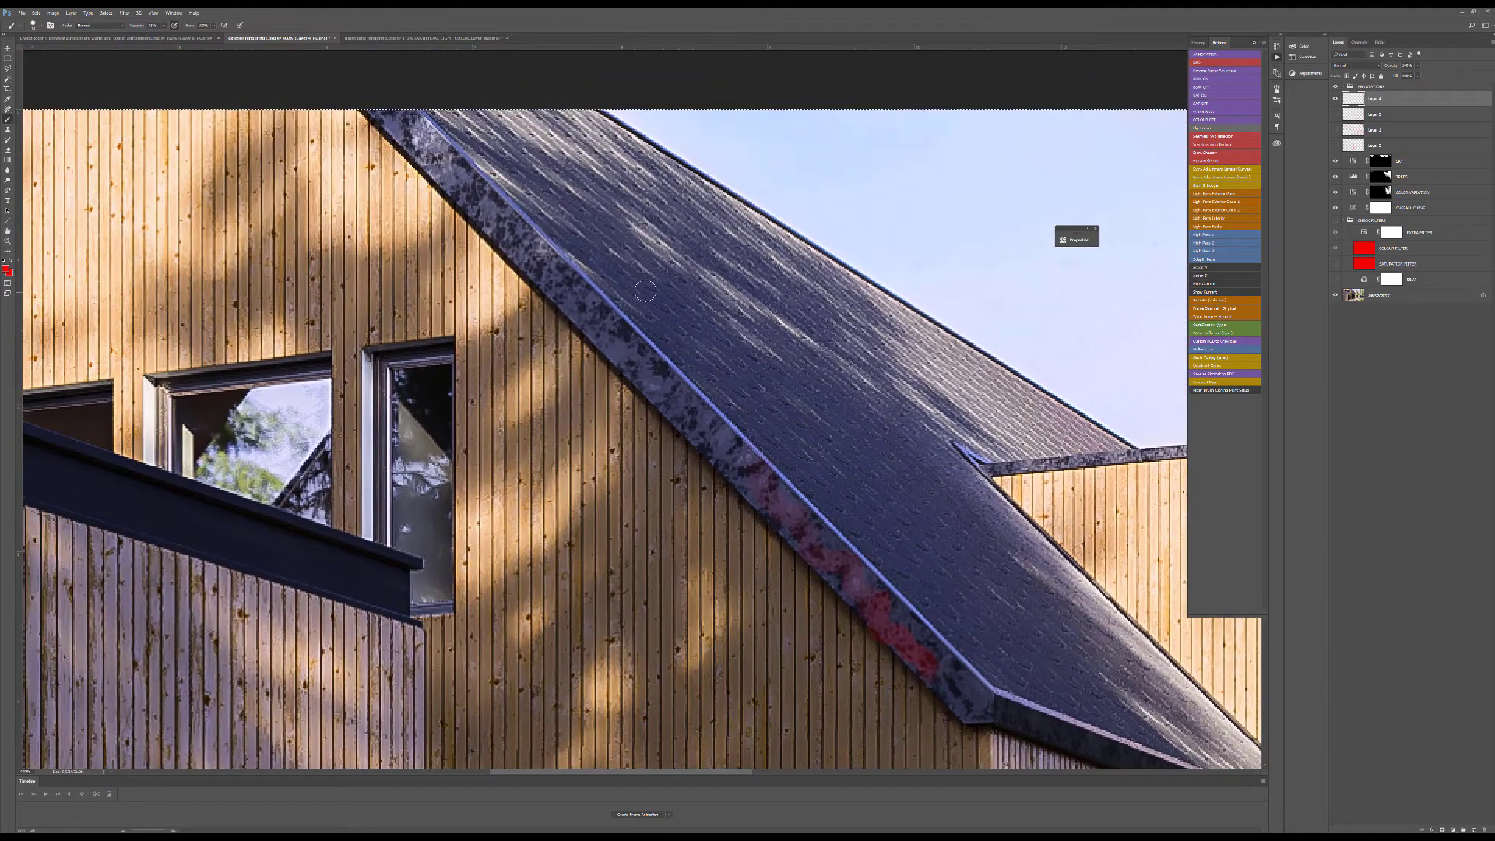
pyautogui.hotkey('ctrl', 'z')
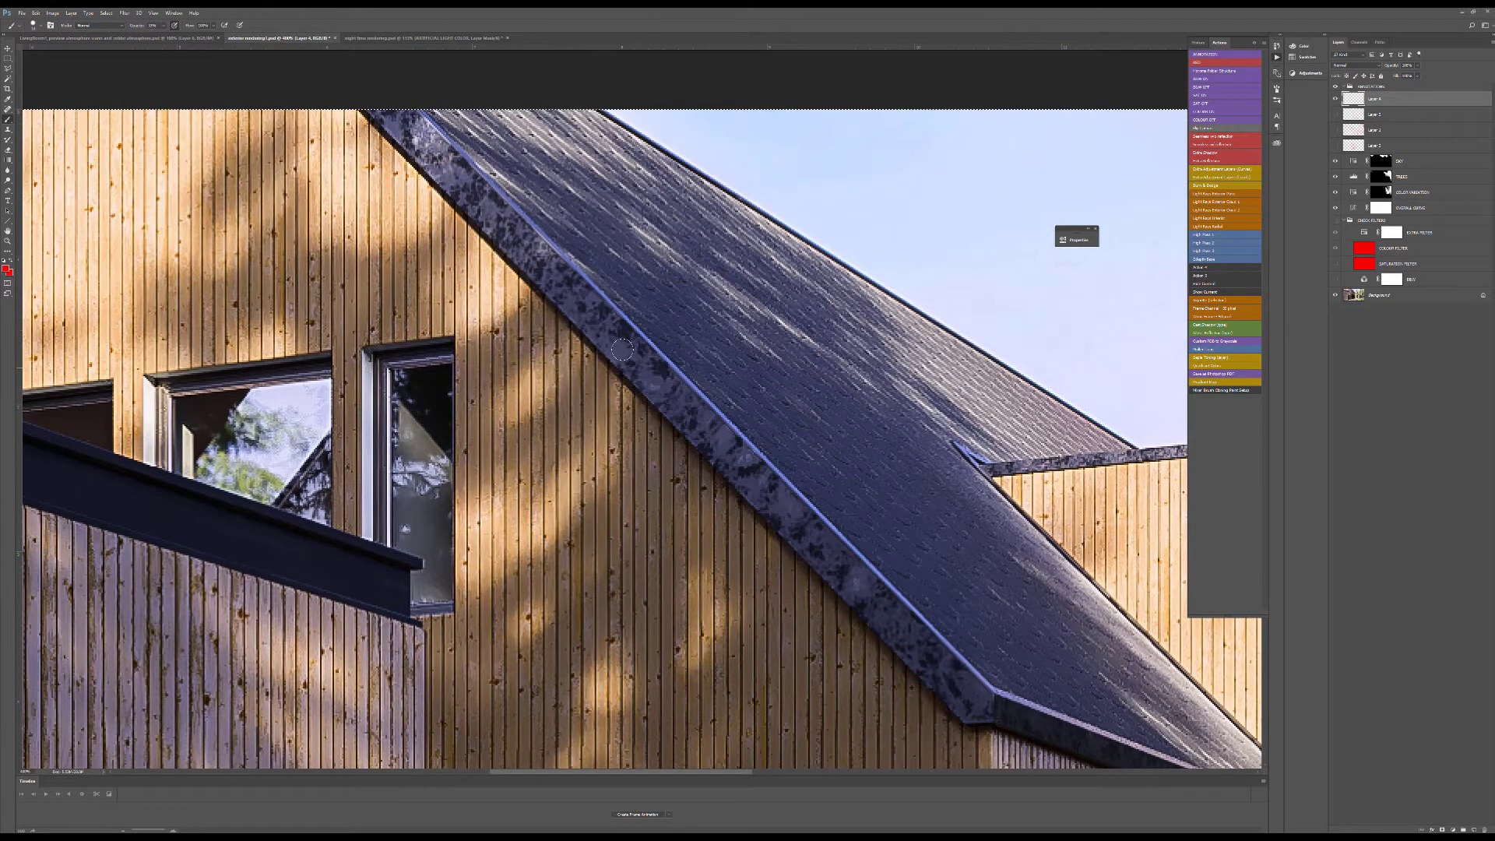
# Step: Brush red marks on the lower end of the gable roof edge and on the wood siding beneath it
pyautogui.moveTo(706, 445); pyautogui.dragTo(539, 222)
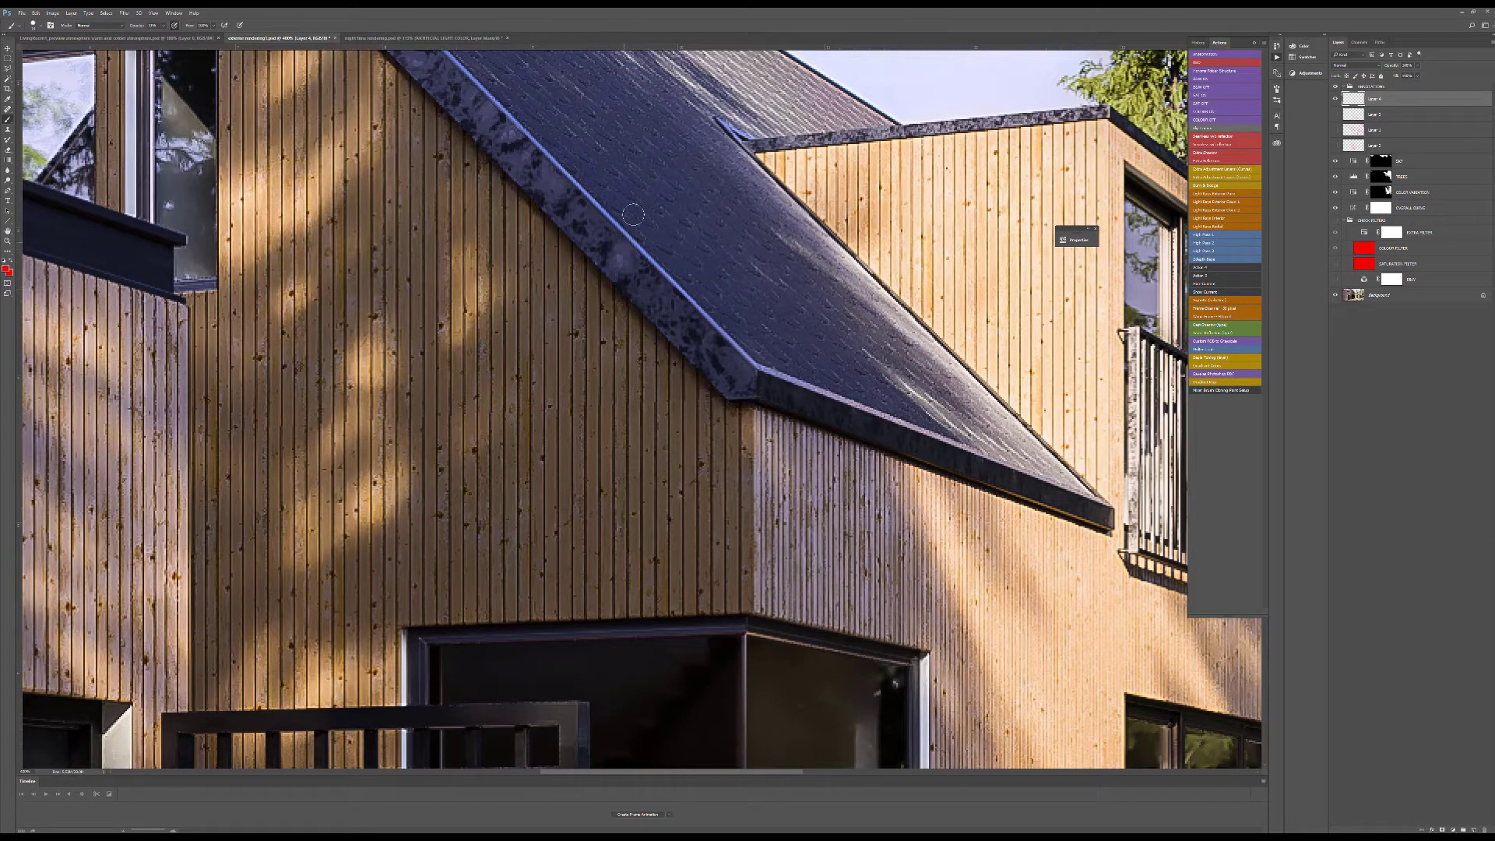
pyautogui.moveTo(607, 257); pyautogui.dragTo(686, 320)
pyautogui.moveTo(610, 305)
pyautogui.mouseDown()
pyautogui.moveTo(594, 409)
pyautogui.moveTo(606, 439)
pyautogui.mouseUp()
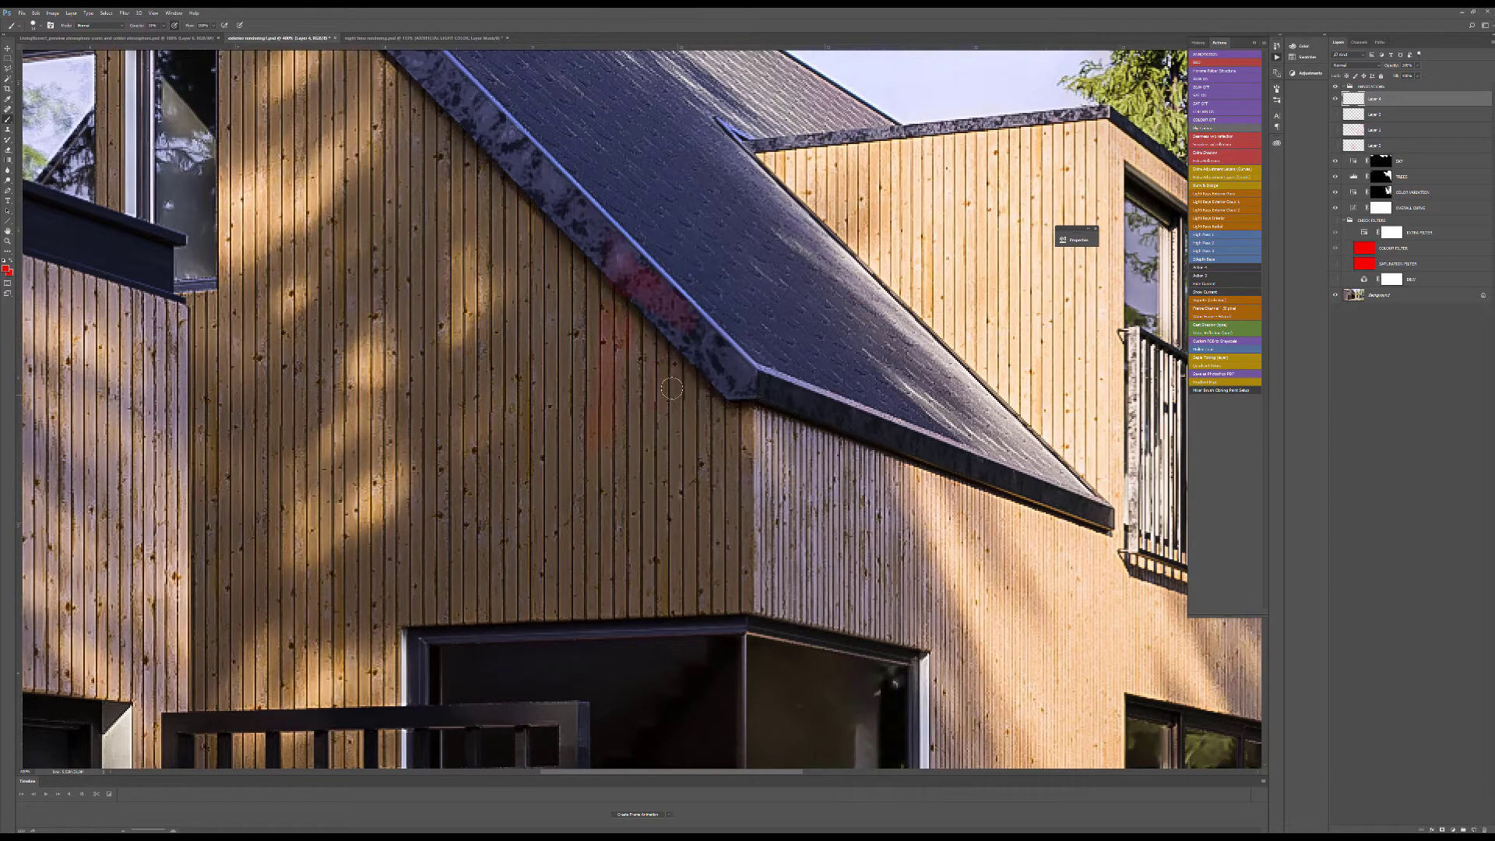
pyautogui.moveTo(671, 387)
pyautogui.mouseDown()
pyautogui.moveTo(701, 437)
pyautogui.moveTo(694, 465)
pyautogui.mouseUp()
pyautogui.moveTo(685, 405); pyautogui.dragTo(481, 436)
# Step: Brush red marks over the shaded wood siding of the front annex wall beside the dark door
pyautogui.press('z')
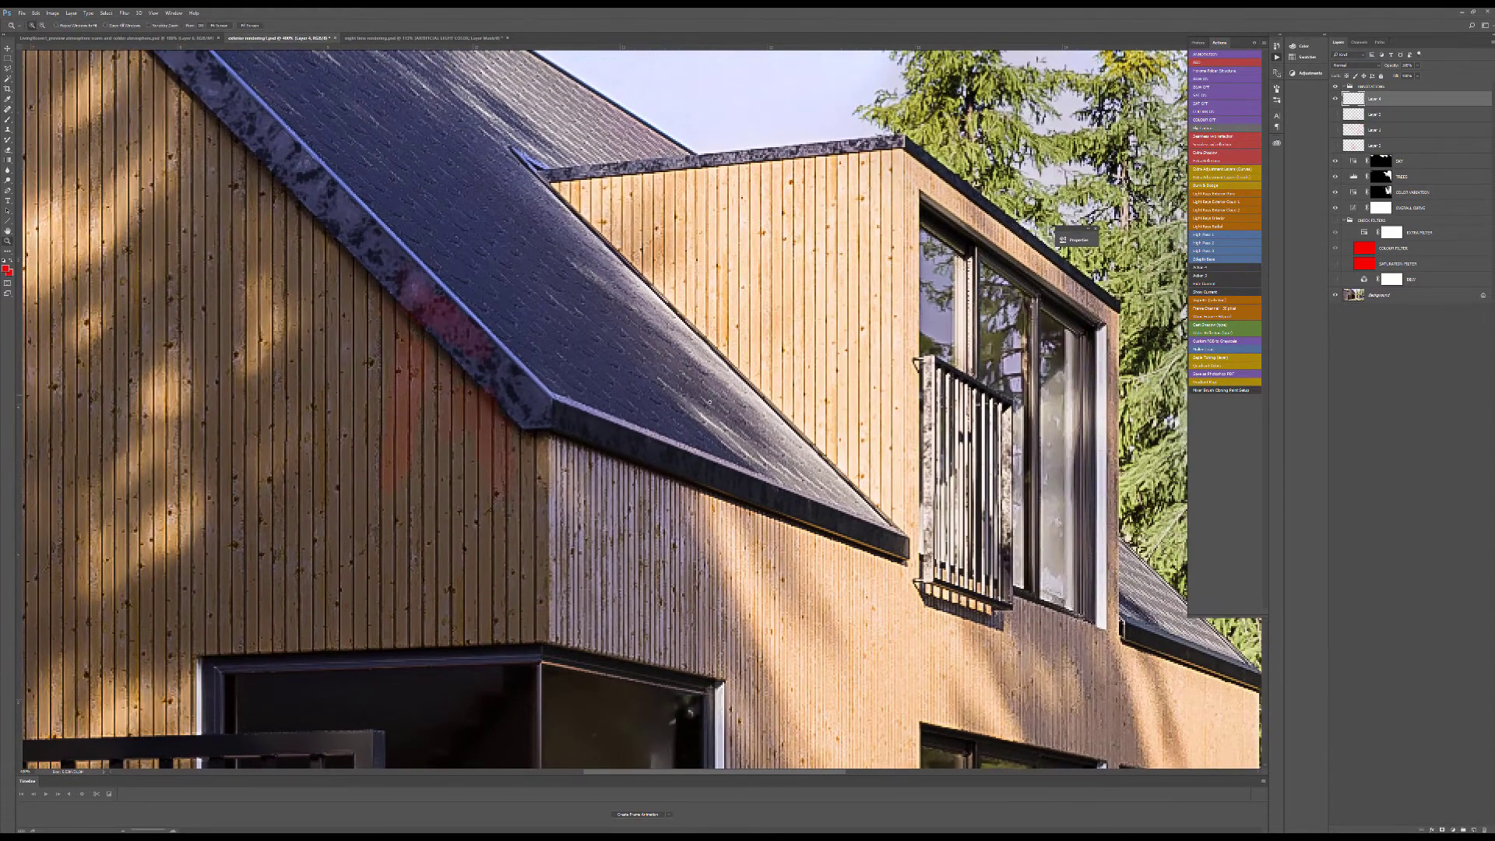
pyautogui.keyDown('alt'); pyautogui.click(712, 407); pyautogui.keyUp('alt')
pyautogui.keyDown('alt'); pyautogui.click(678, 420); pyautogui.keyUp('alt')
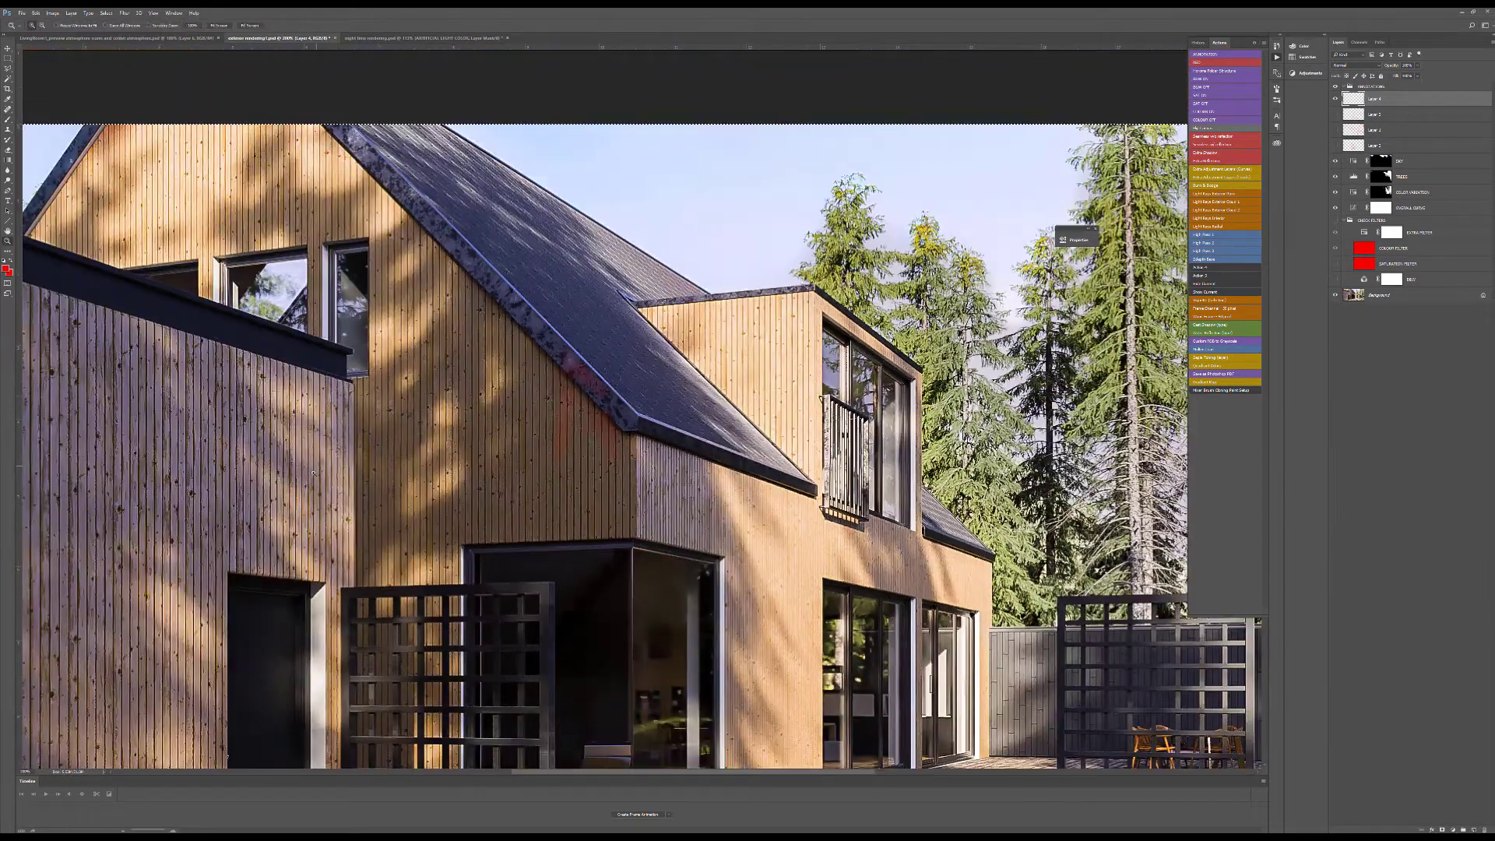
pyautogui.click(313, 473)
pyautogui.moveTo(417, 394); pyautogui.dragTo(921, 126)
pyautogui.click(368, 560)
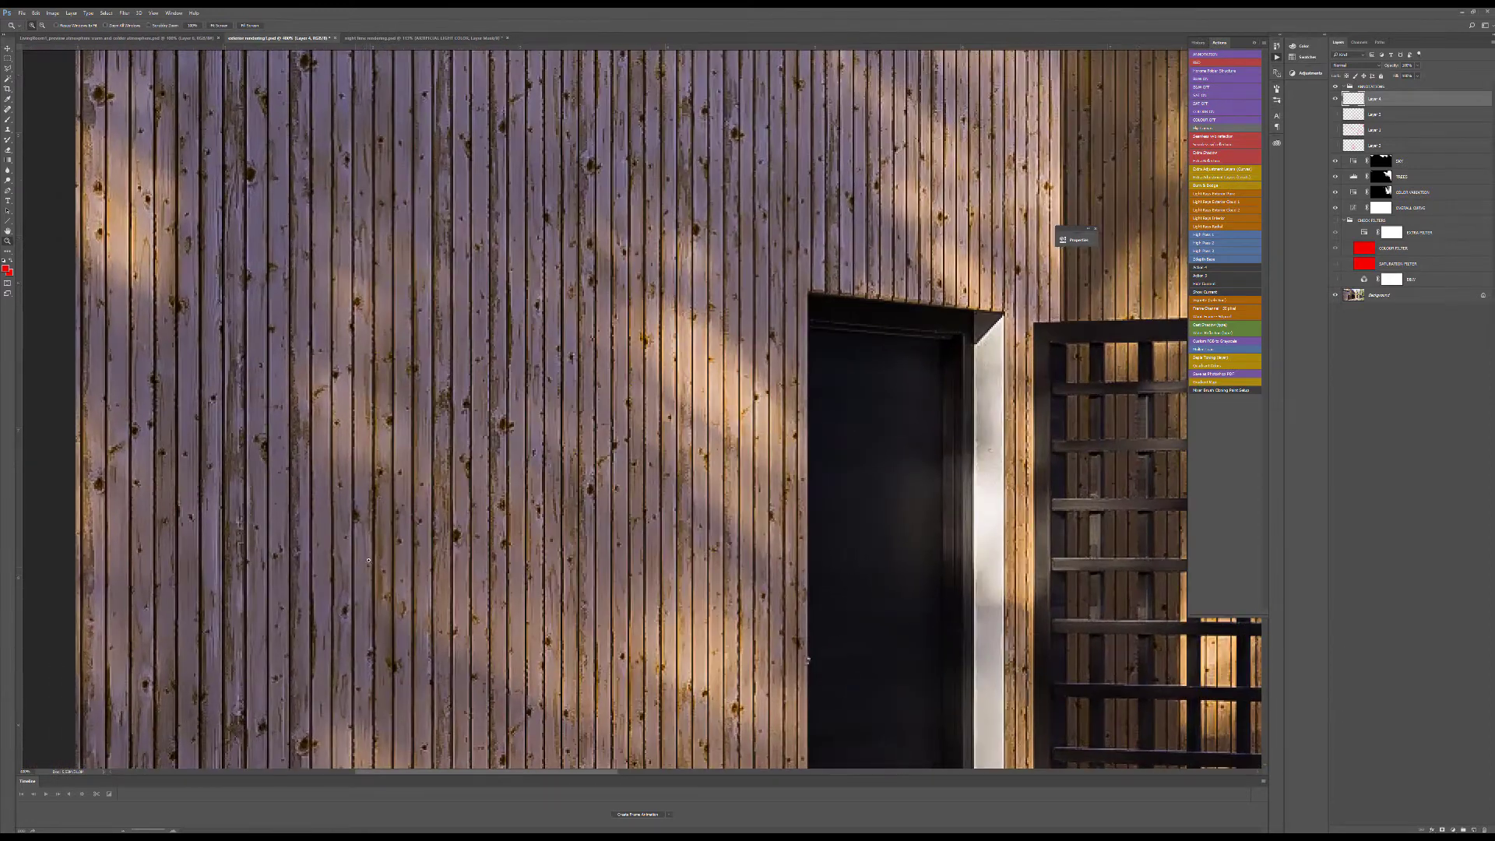
pyautogui.press('b')
pyautogui.moveTo(608, 242); pyautogui.dragTo(494, 494)
pyautogui.press('z')
pyautogui.keyDown('alt'); pyautogui.click(585, 380); pyautogui.keyUp('alt')
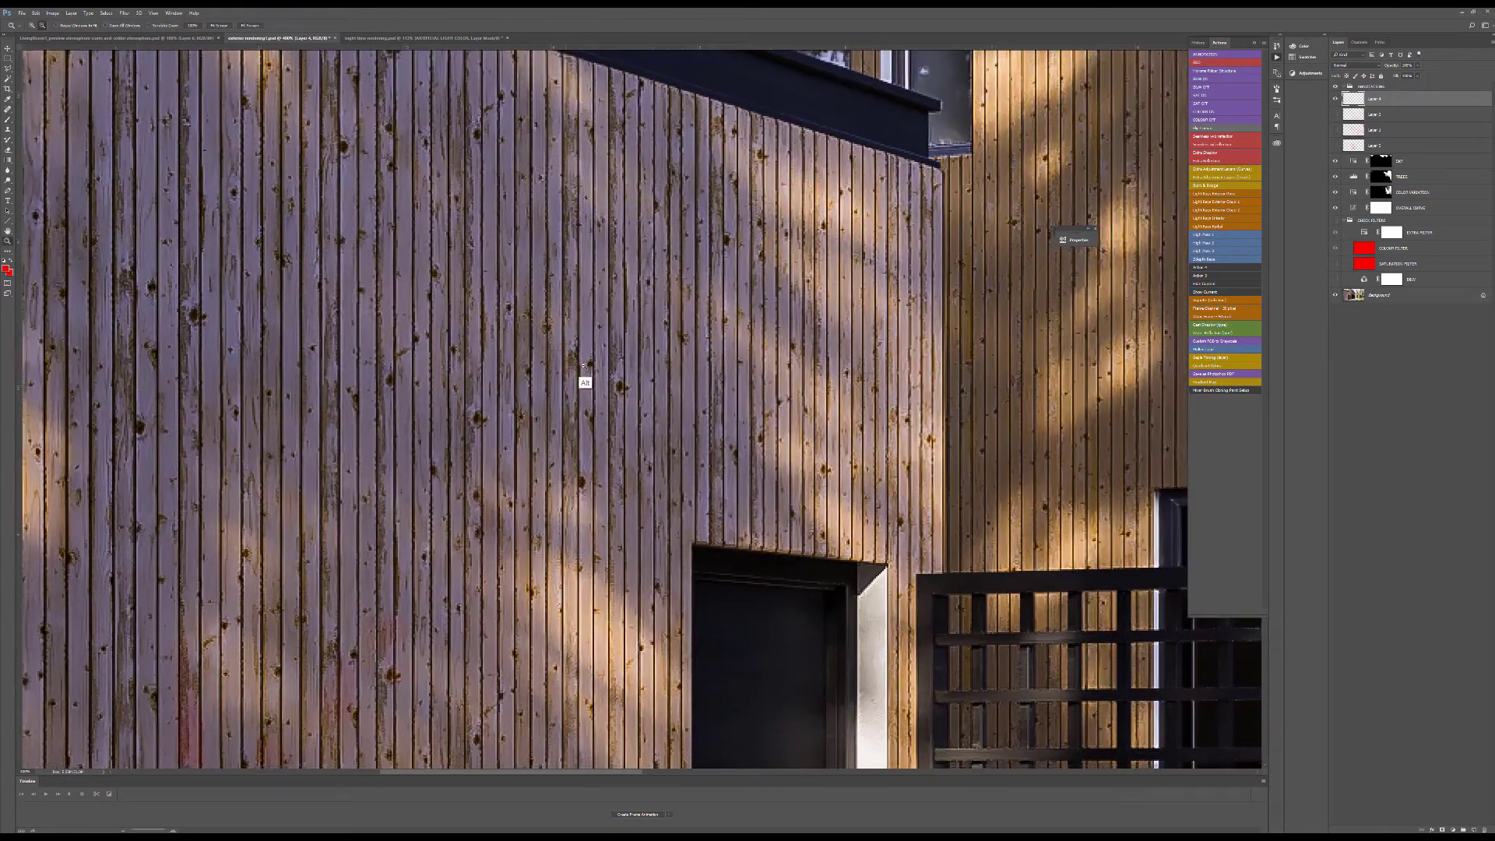
# Step: Mark the gable wall siding in red beside the narrow window, and clear all red marks from the layer
pyautogui.moveTo(926, 280)
pyautogui.mouseDown()
pyautogui.moveTo(727, 338)
pyautogui.moveTo(639, 411)
pyautogui.mouseUp()
pyautogui.press('b')
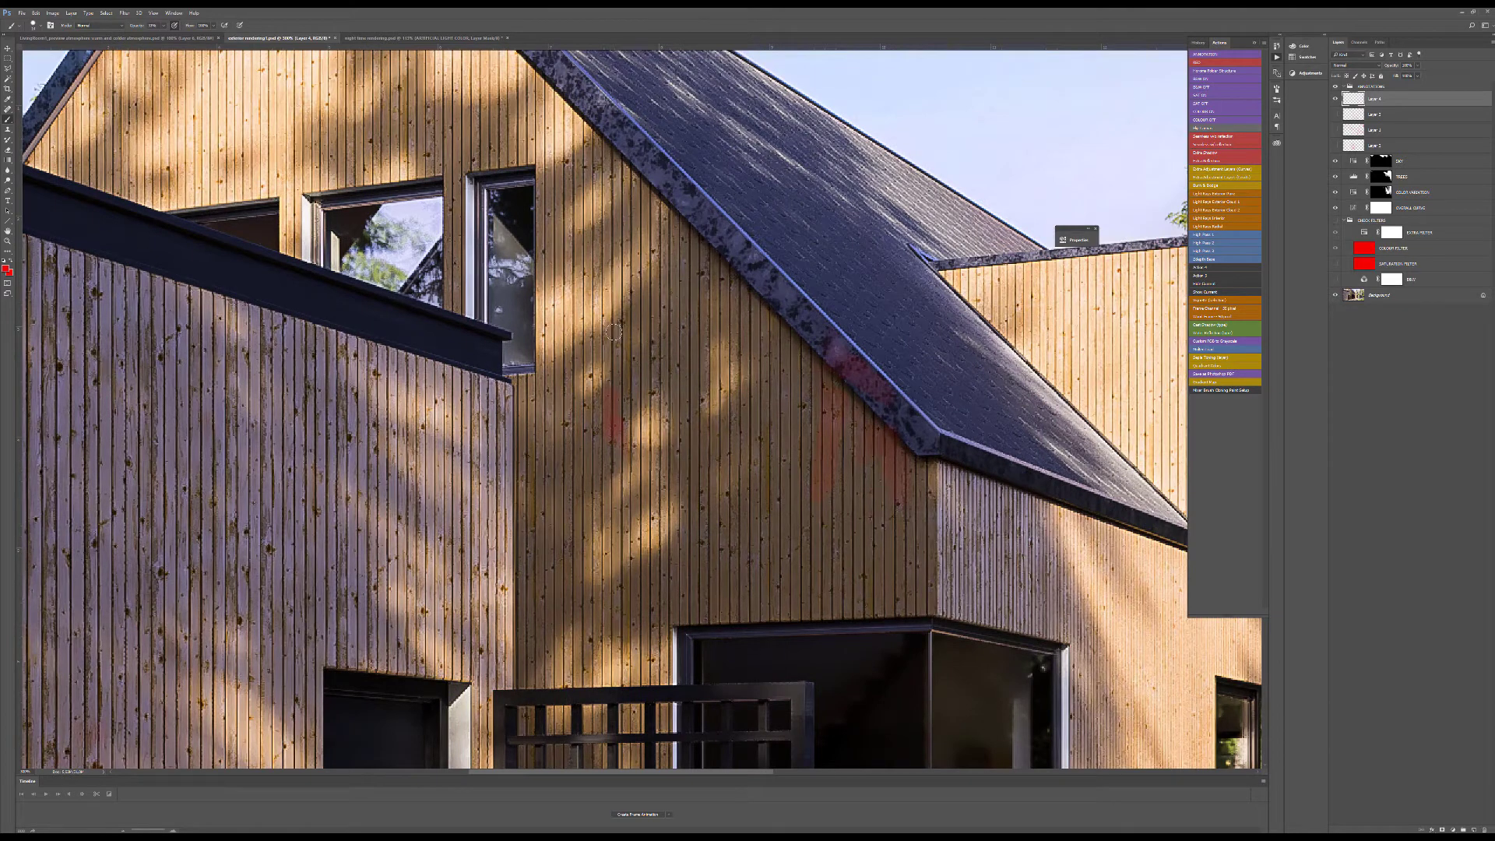
pyautogui.moveTo(603, 223); pyautogui.dragTo(704, 359)
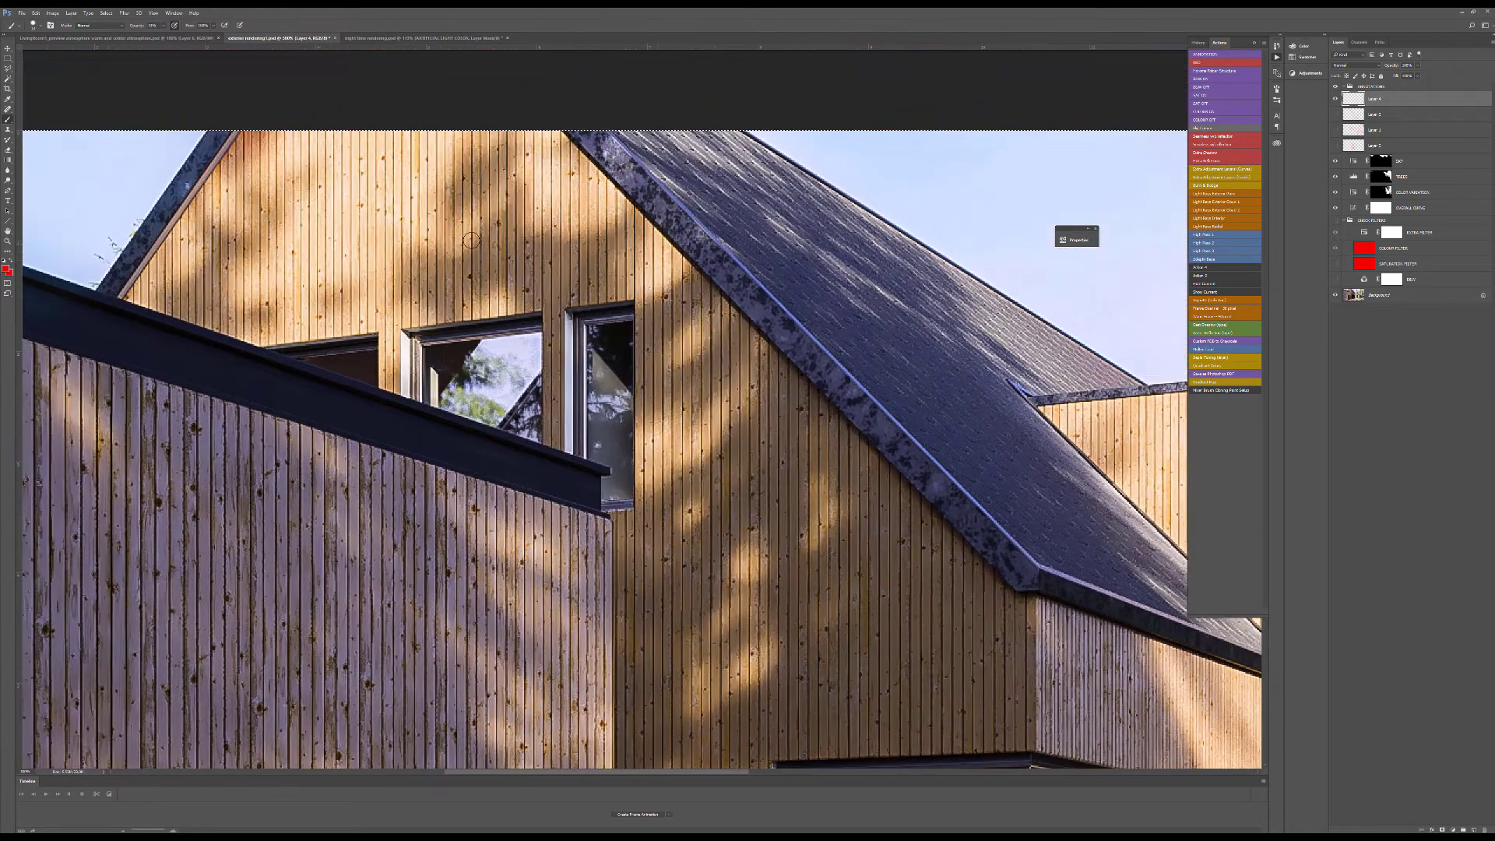
pyautogui.press('z')
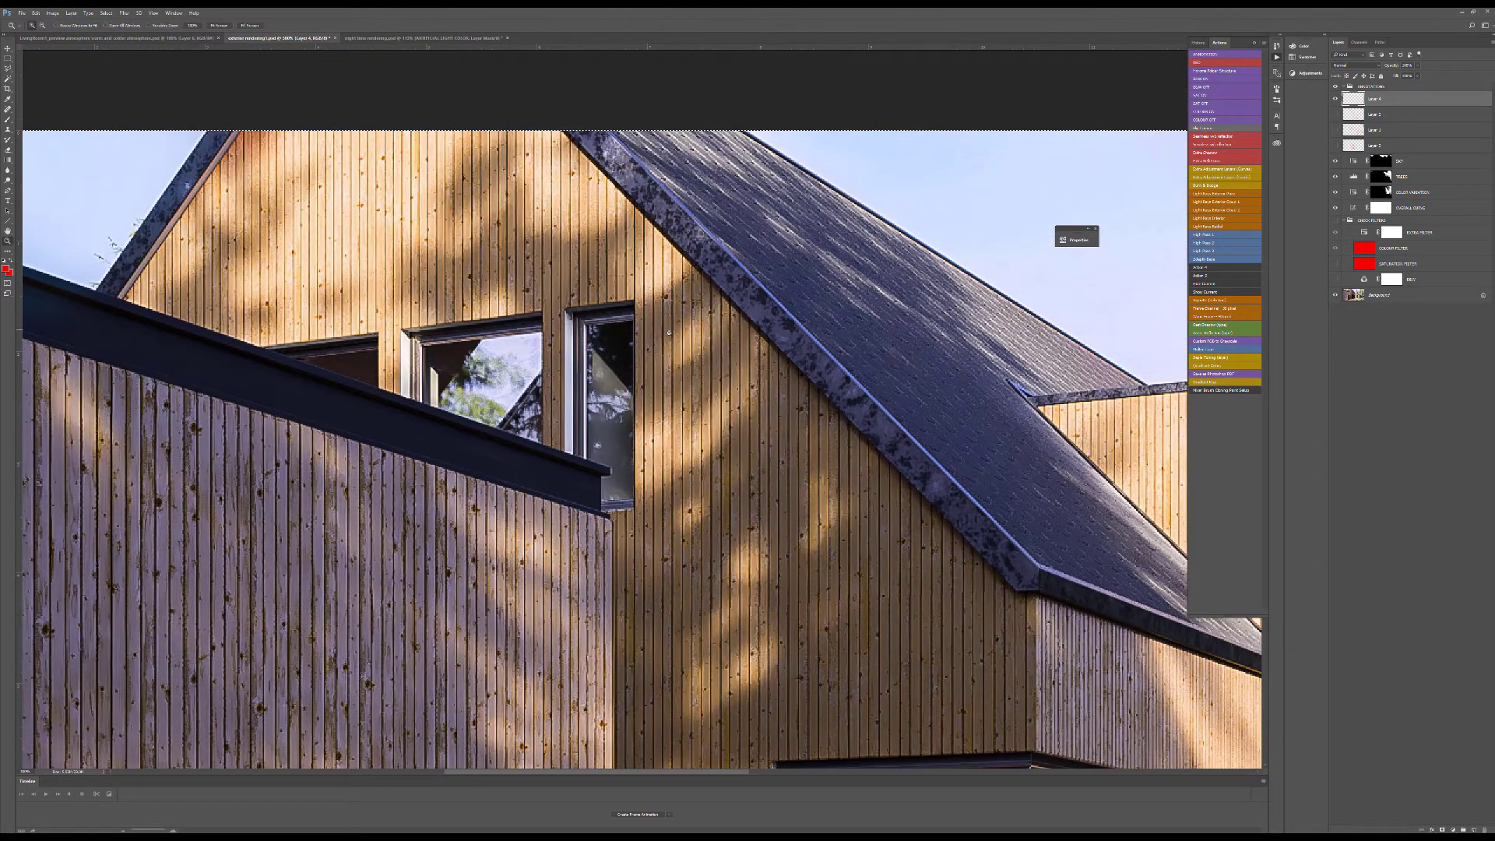
pyautogui.keyDown('alt'); pyautogui.click(671, 359); pyautogui.keyUp('alt')
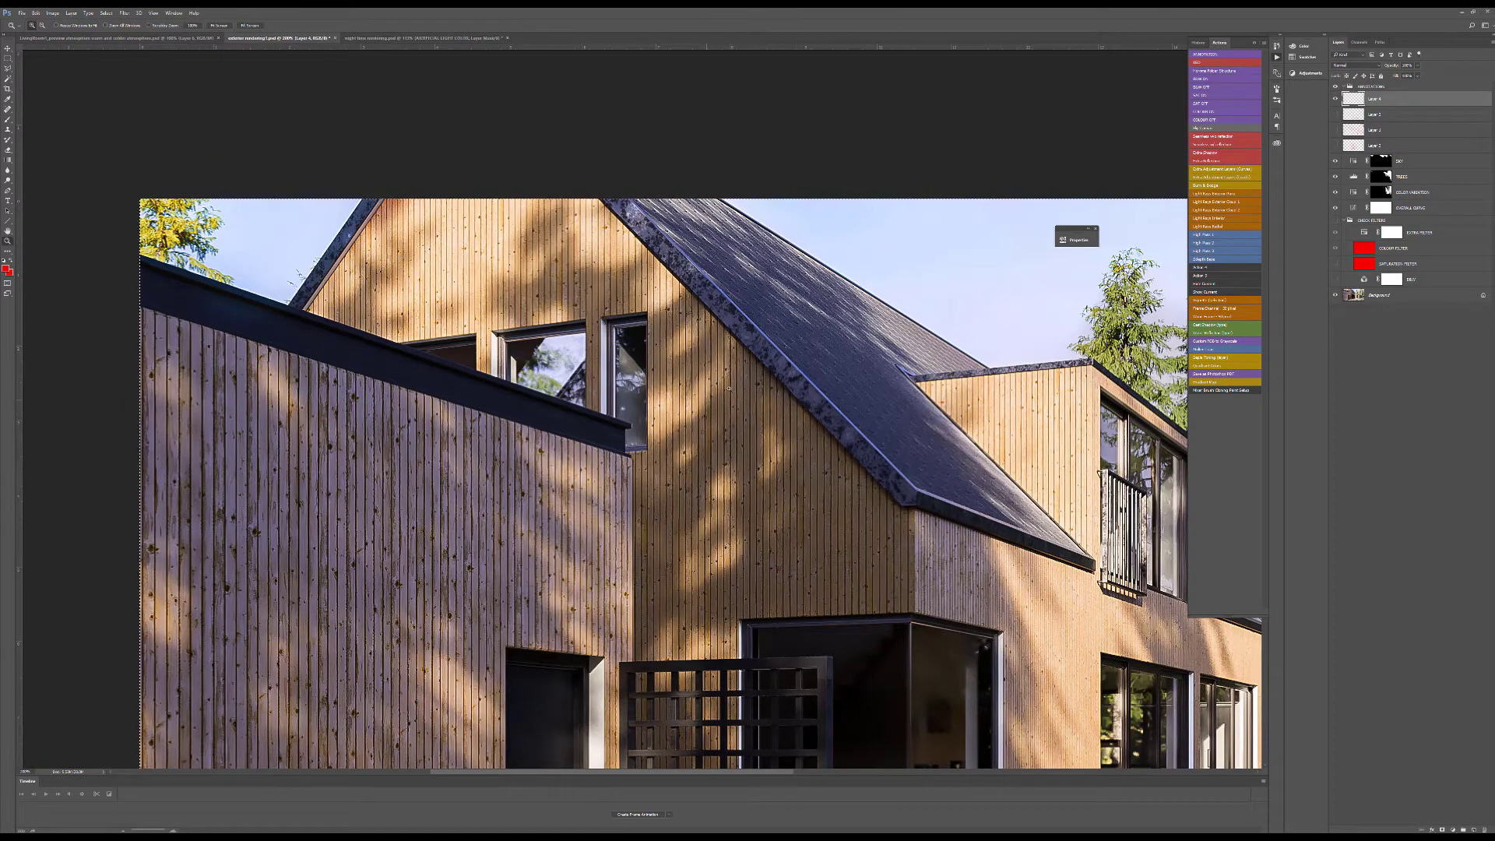
pyautogui.press('b')
pyautogui.press('z')
pyautogui.keyDown('alt'); pyautogui.click(702, 427); pyautogui.keyUp('alt')
pyautogui.press('b')
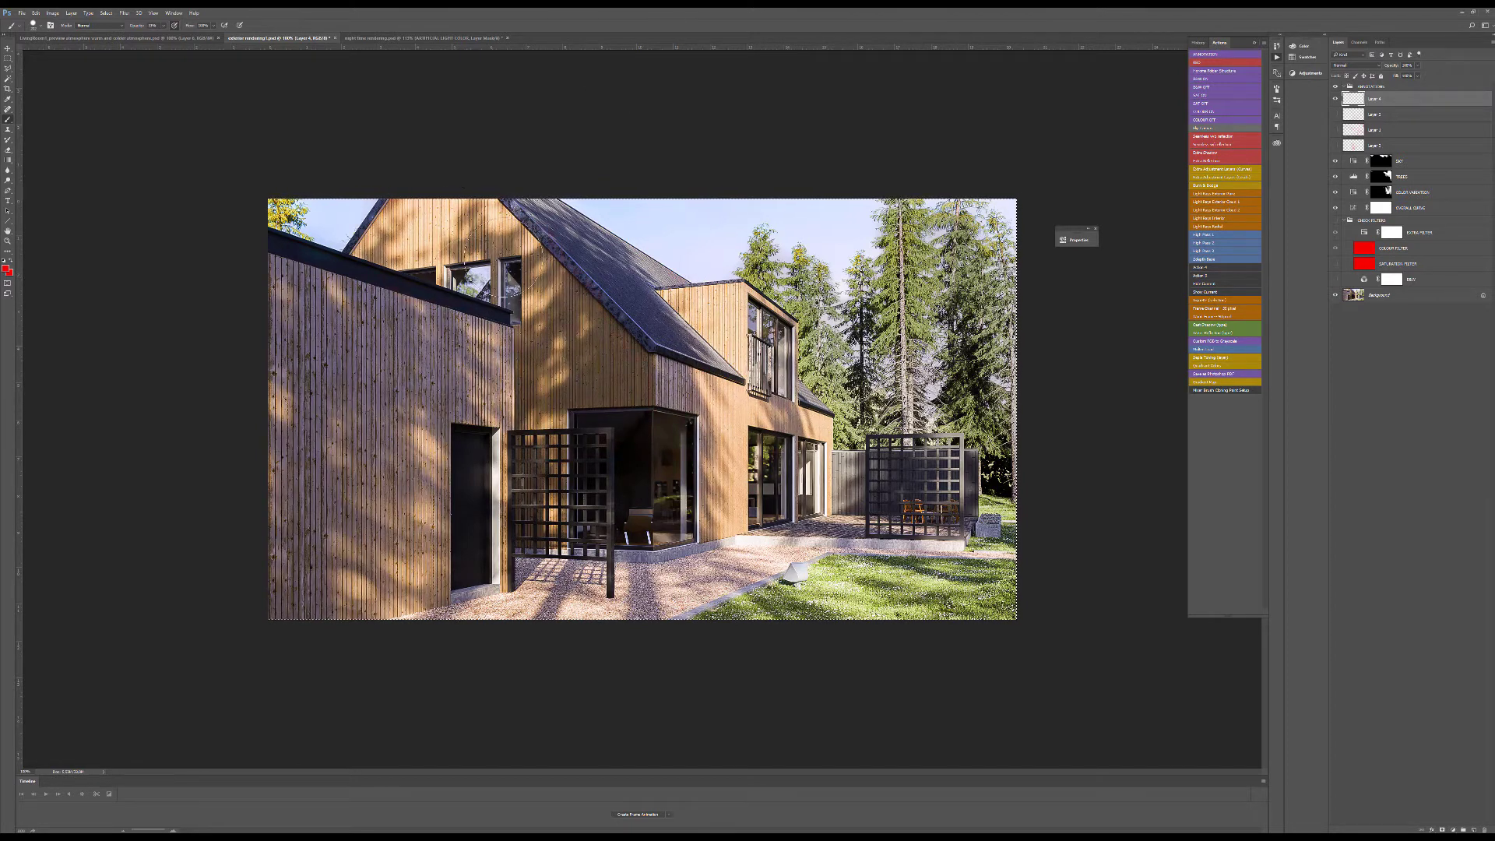
# Step: Sample the dark siding color from the gable wall for the brush, and restore red as the painting color
pyautogui.moveTo(585, 357); pyautogui.dragTo(521, 338)
pyautogui.keyDown('alt'); pyautogui.click(605, 357); pyautogui.keyUp('alt')
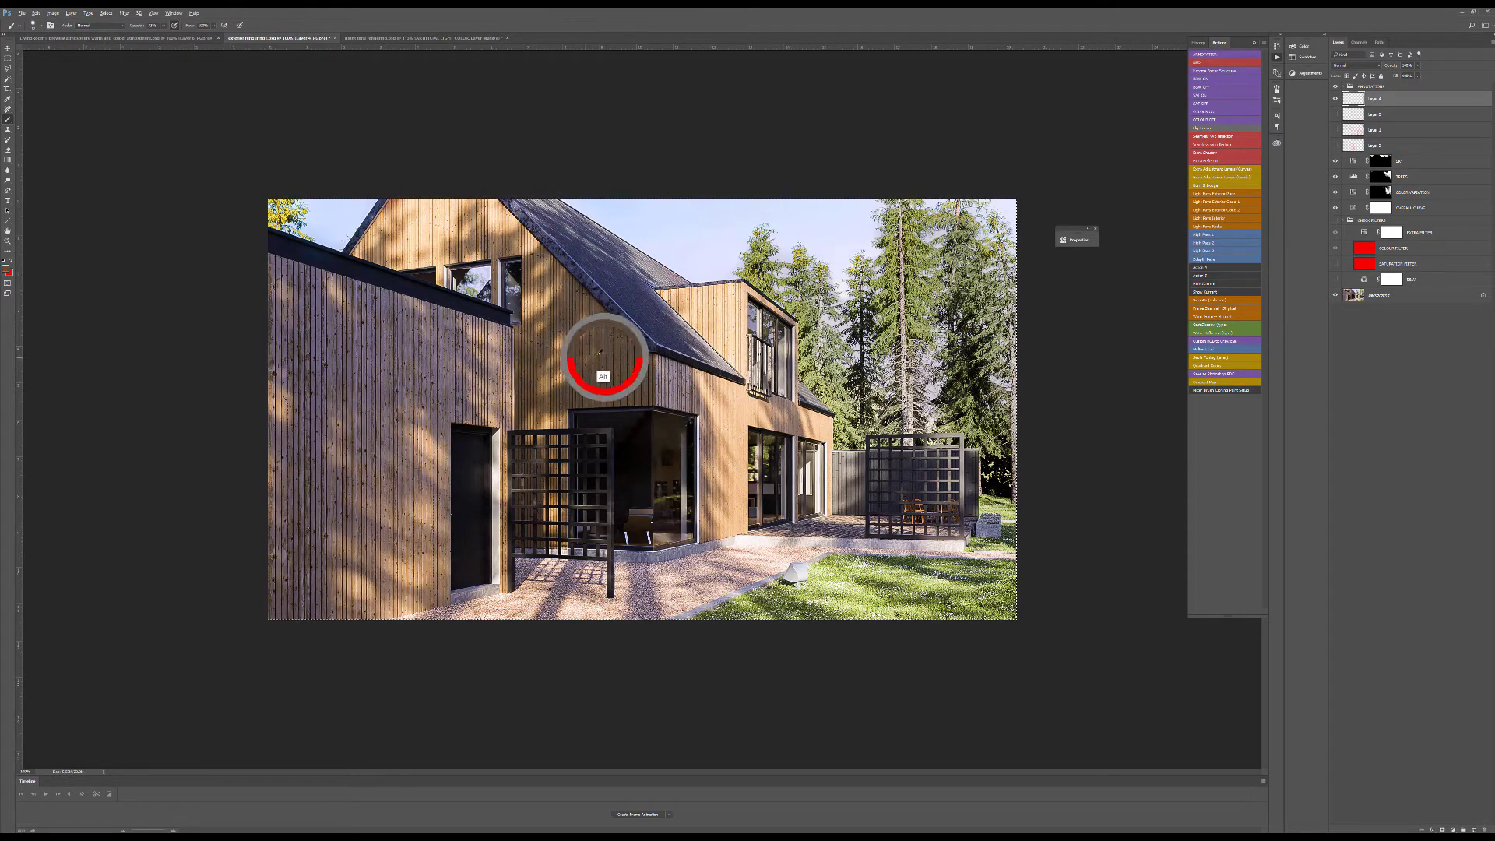
pyautogui.moveTo(577, 396); pyautogui.dragTo(605, 371)
pyautogui.click(603, 371)
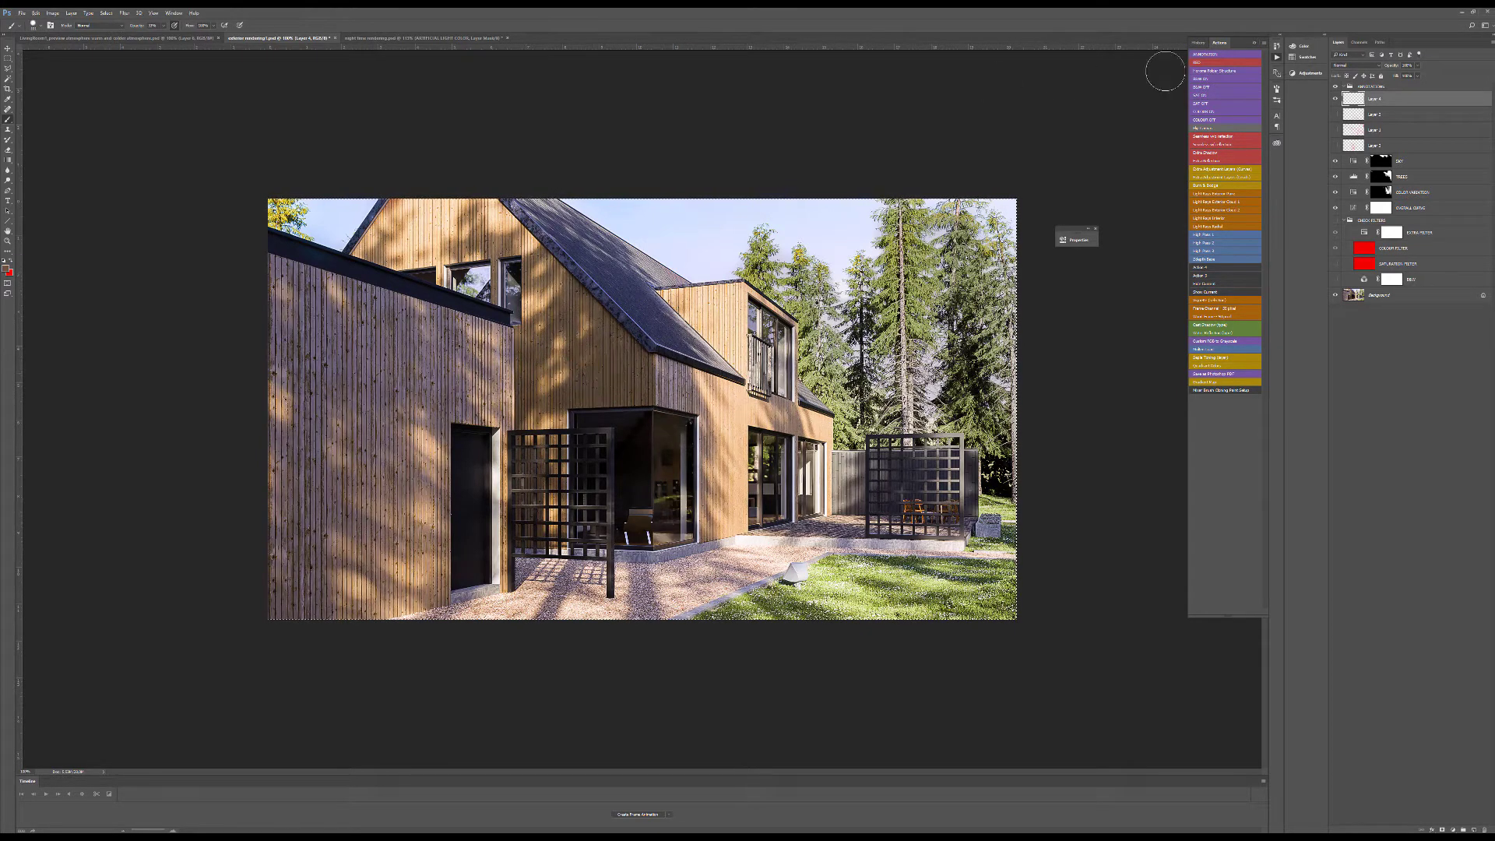
pyautogui.click(1196, 62)
pyautogui.moveTo(598, 383); pyautogui.dragTo(566, 392)
# Step: Brush red marks at several spots along the junction of the annex's flat roof edge and the siding below
pyautogui.press('z')
pyautogui.click(406, 315)
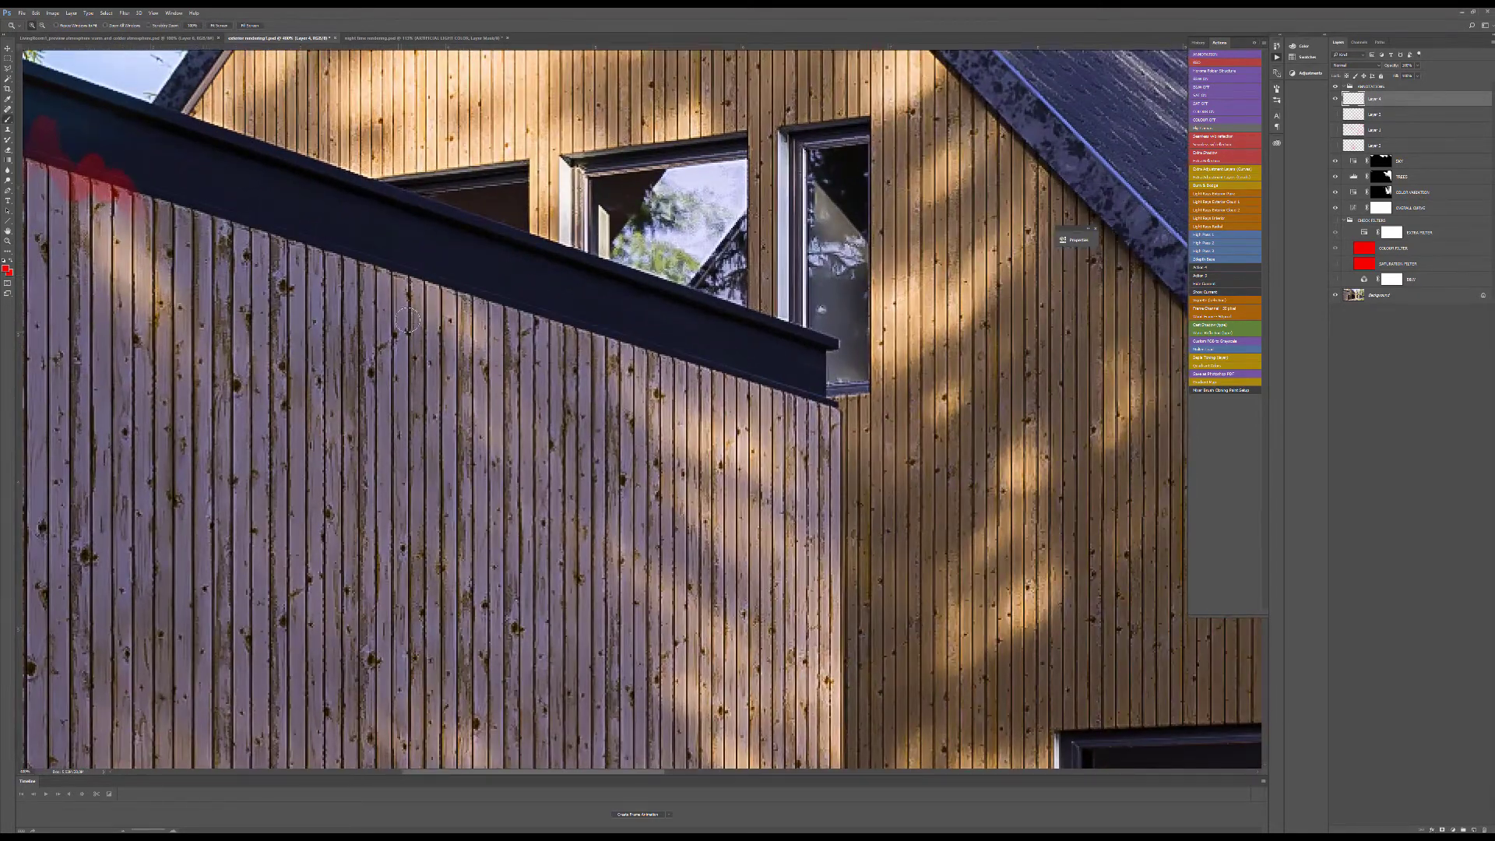
pyautogui.press('b')
pyautogui.moveTo(420, 286)
pyautogui.mouseDown()
pyautogui.moveTo(477, 294)
pyautogui.moveTo(519, 373)
pyautogui.moveTo(546, 355)
pyautogui.mouseUp()
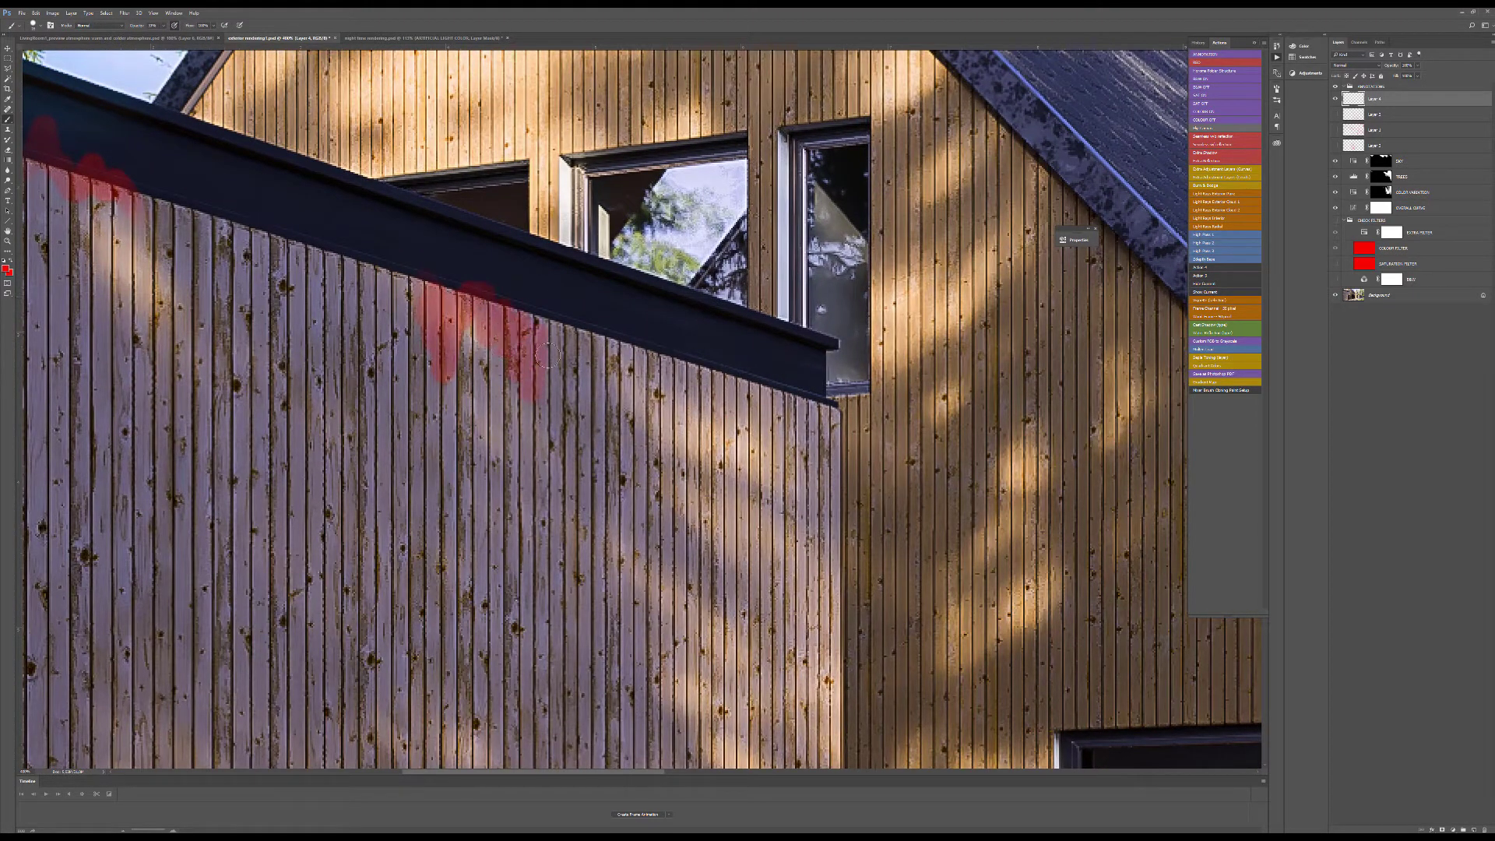
pyautogui.moveTo(678, 373)
pyautogui.mouseDown()
pyautogui.moveTo(729, 357)
pyautogui.moveTo(712, 357)
pyautogui.moveTo(752, 400)
pyautogui.moveTo(672, 364)
pyautogui.moveTo(684, 355)
pyautogui.moveTo(685, 372)
pyautogui.moveTo(809, 409)
pyautogui.mouseUp()
# Step: Brush a red mark on the annex siding near its corner with the gable wall, above the door
pyautogui.press('z')
pyautogui.keyDown('alt'); pyautogui.click(716, 410); pyautogui.keyUp('alt')
pyautogui.keyDown('alt'); pyautogui.click(713, 422); pyautogui.keyUp('alt')
pyautogui.press('b')
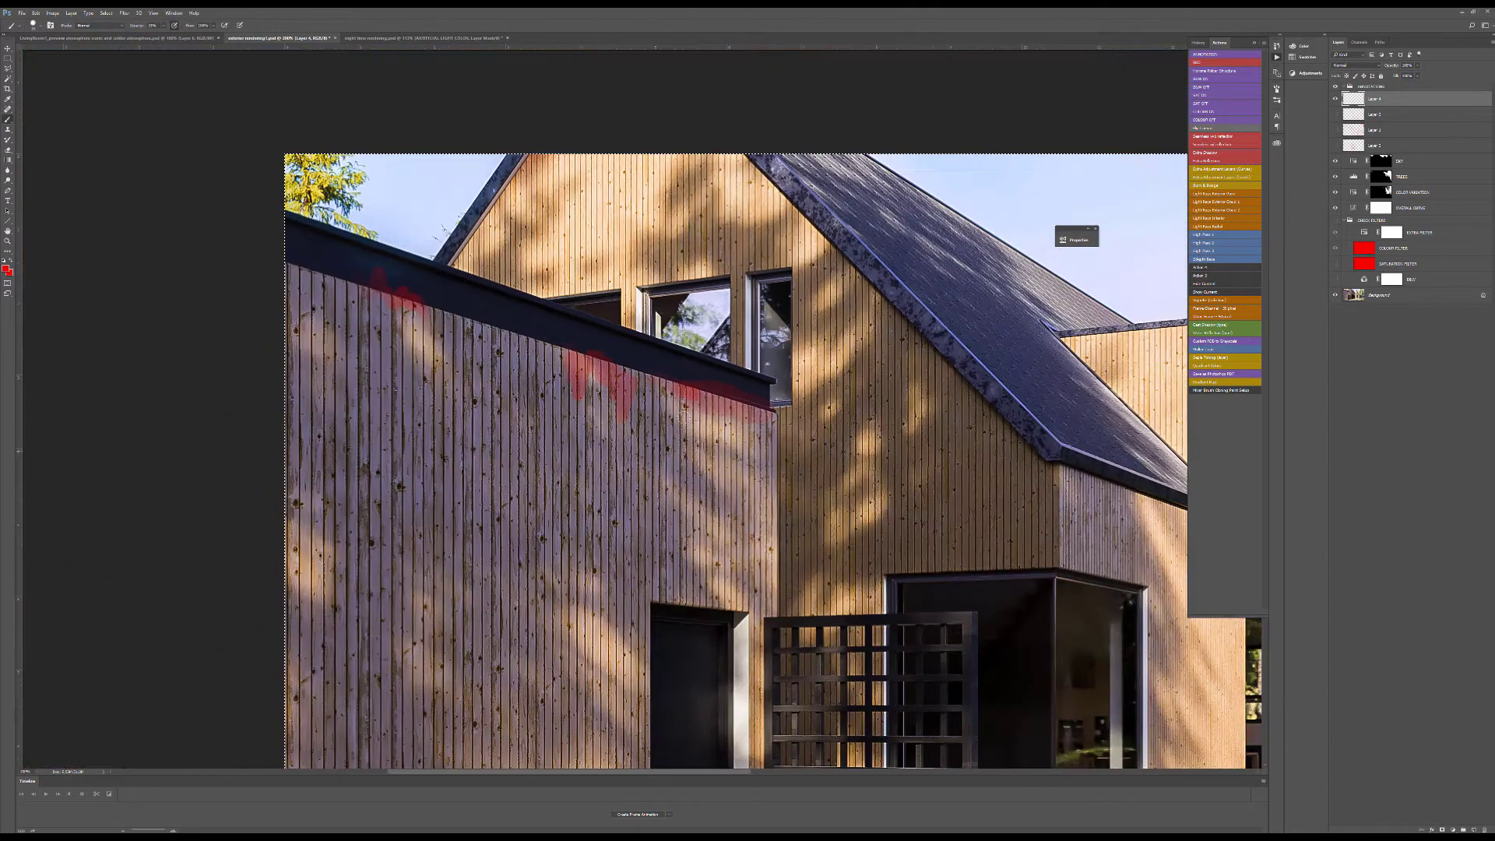
pyautogui.moveTo(685, 479); pyautogui.dragTo(770, 513)
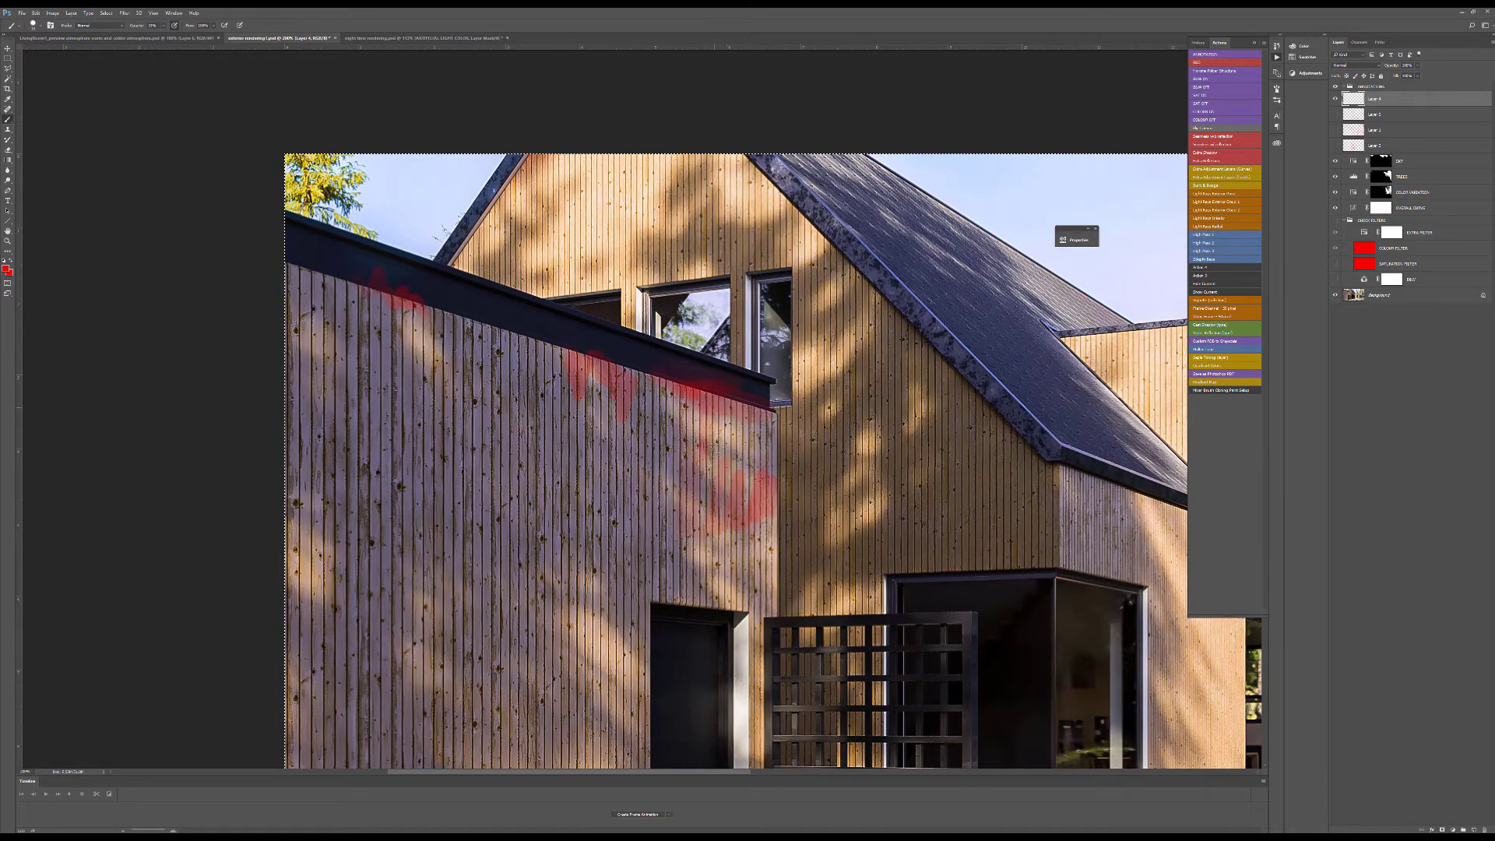
# Step: Brush red along the base of the annex wall and door sill where they meet the gravel
pyautogui.moveTo(710, 646); pyautogui.dragTo(691, 444)
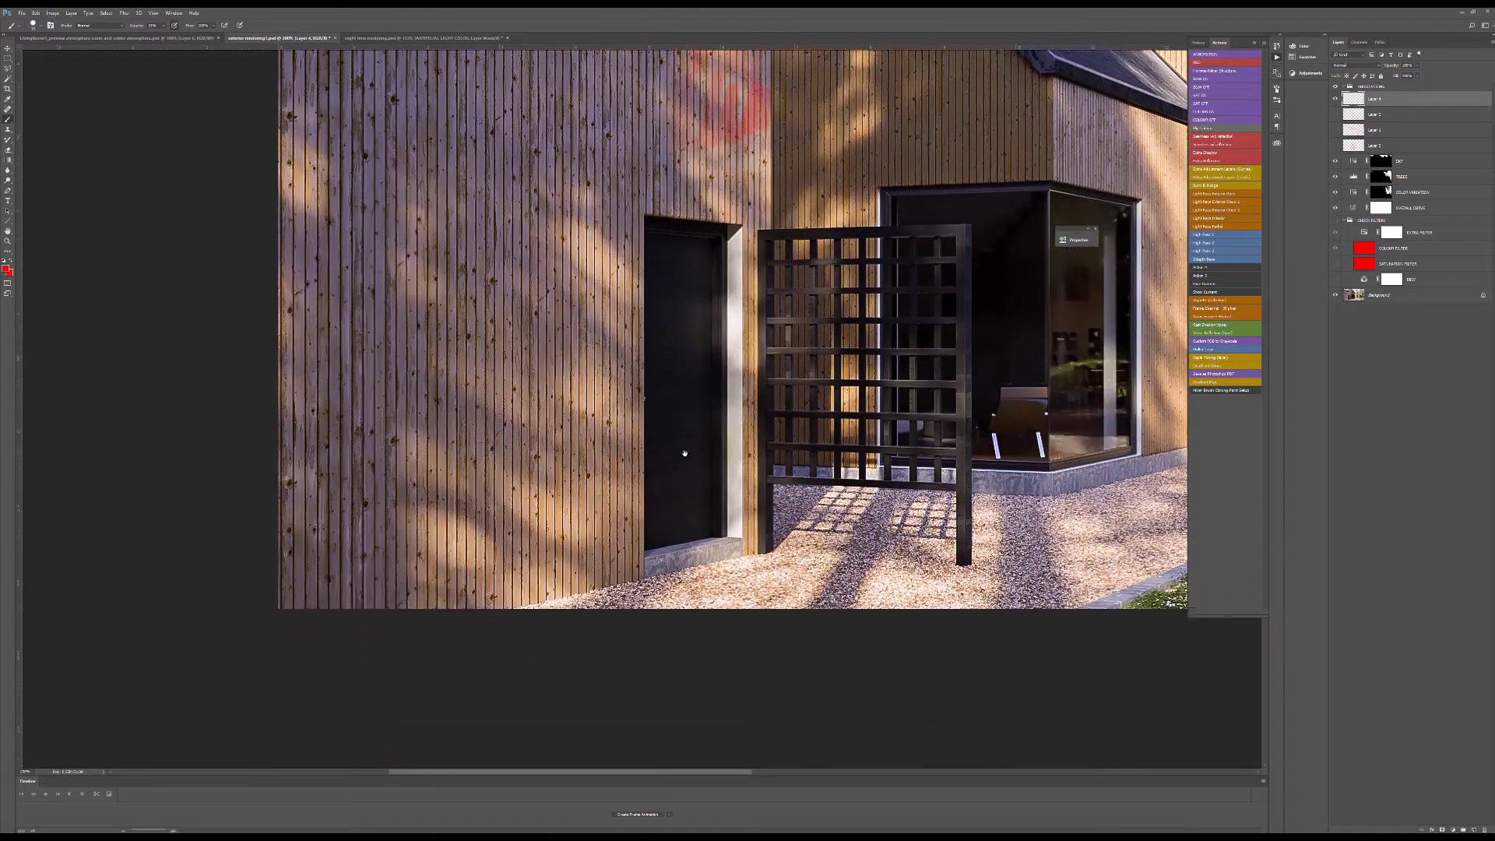
pyautogui.press('z')
pyautogui.click(643, 317)
pyautogui.press('b')
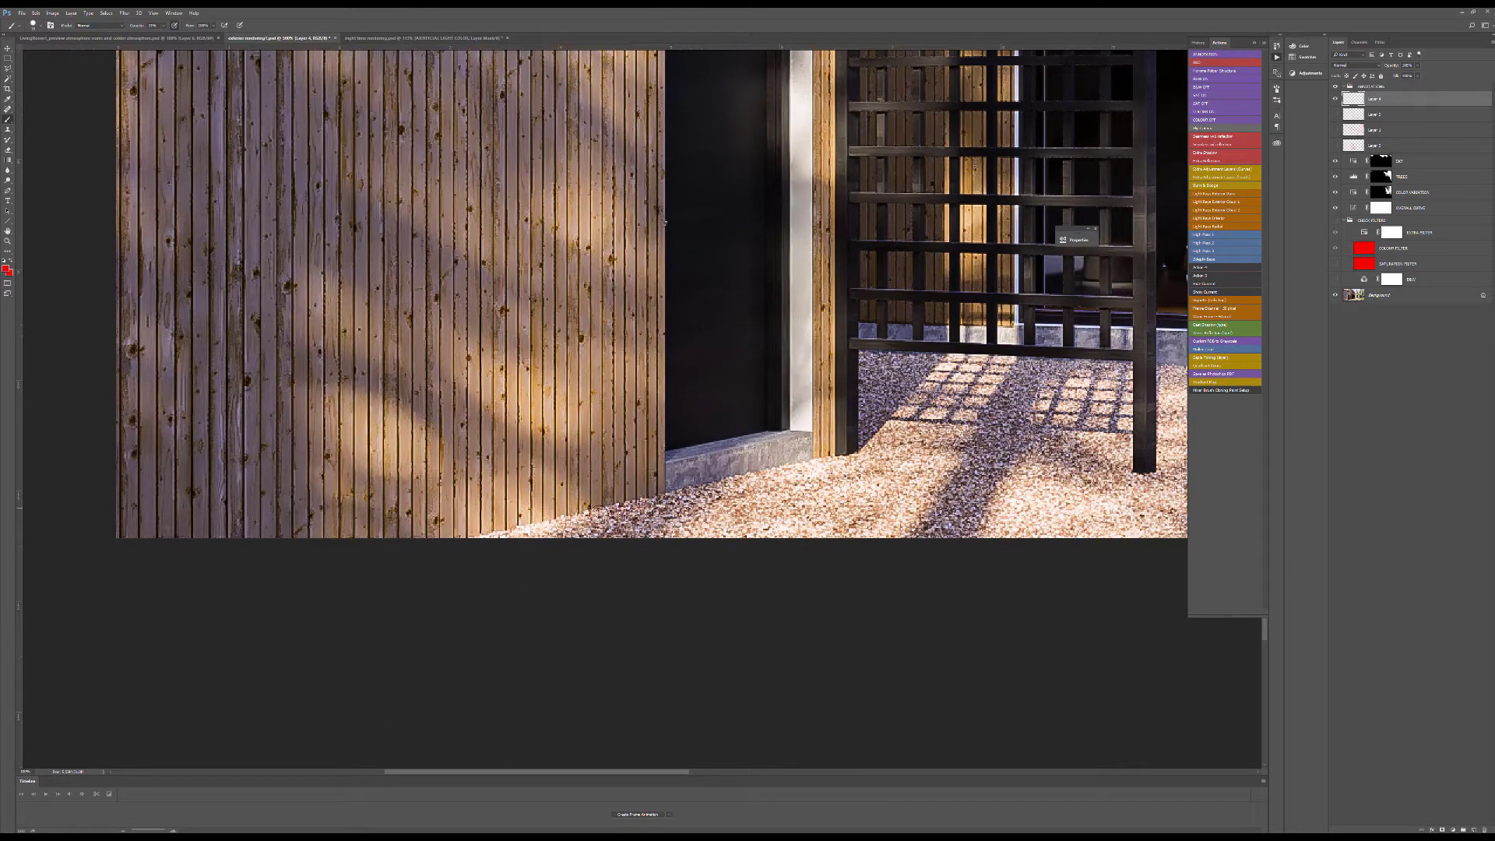
pyautogui.moveTo(599, 516)
pyautogui.mouseDown()
pyautogui.moveTo(820, 467)
pyautogui.moveTo(808, 485)
pyautogui.moveTo(873, 453)
pyautogui.moveTo(743, 490)
pyautogui.moveTo(629, 489)
pyautogui.moveTo(642, 444)
pyautogui.moveTo(646, 481)
pyautogui.moveTo(584, 506)
pyautogui.moveTo(533, 499)
pyautogui.moveTo(519, 523)
pyautogui.moveTo(481, 523)
pyautogui.moveTo(475, 498)
pyautogui.moveTo(503, 525)
pyautogui.moveTo(467, 526)
pyautogui.mouseUp()
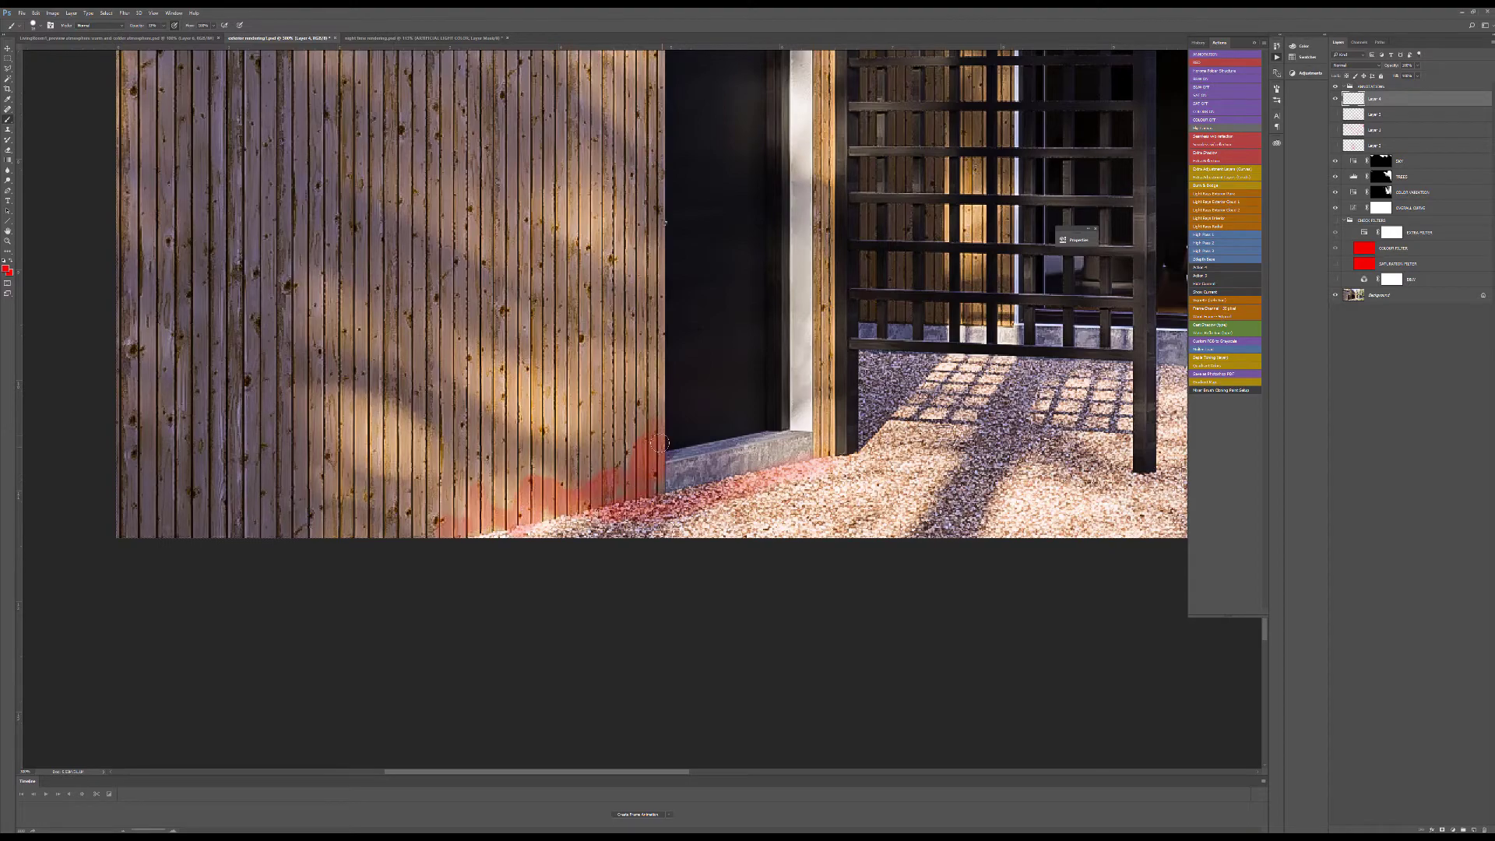
pyautogui.scroll(5, 571, 259)
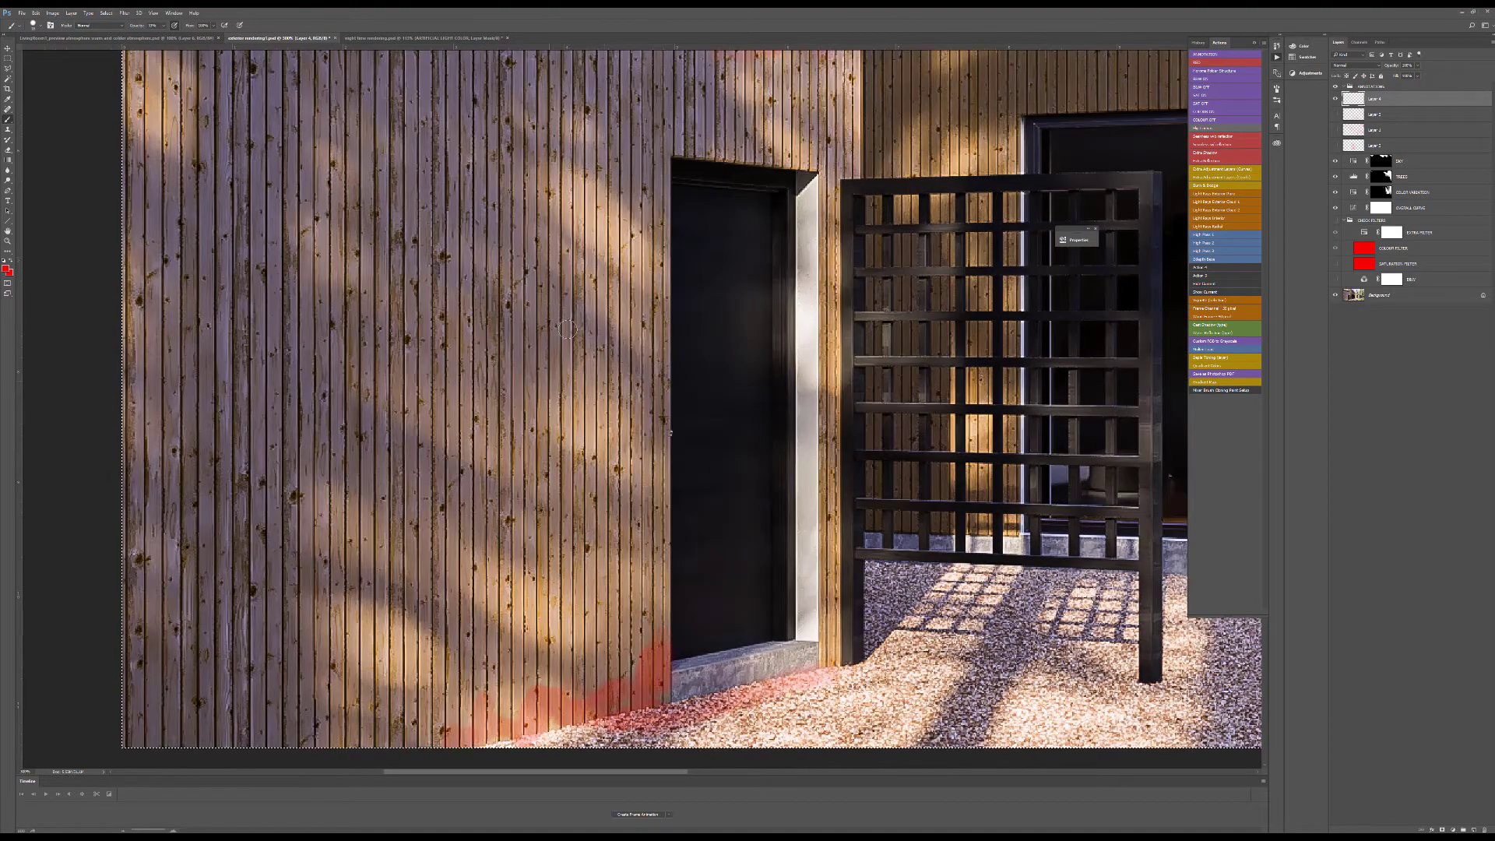
# Step: Brush red marks over the end of the annex roof and down the gable wall behind the front trellis screen
pyautogui.moveTo(620, 487)
pyautogui.mouseDown()
pyautogui.moveTo(615, 316)
pyautogui.moveTo(595, 424)
pyautogui.moveTo(605, 491)
pyautogui.mouseUp()
pyautogui.press('z')
pyautogui.keyDown('alt'); pyautogui.click(604, 459); pyautogui.keyUp('alt')
pyautogui.keyDown('alt'); pyautogui.click(601, 407); pyautogui.keyUp('alt')
pyautogui.press('b')
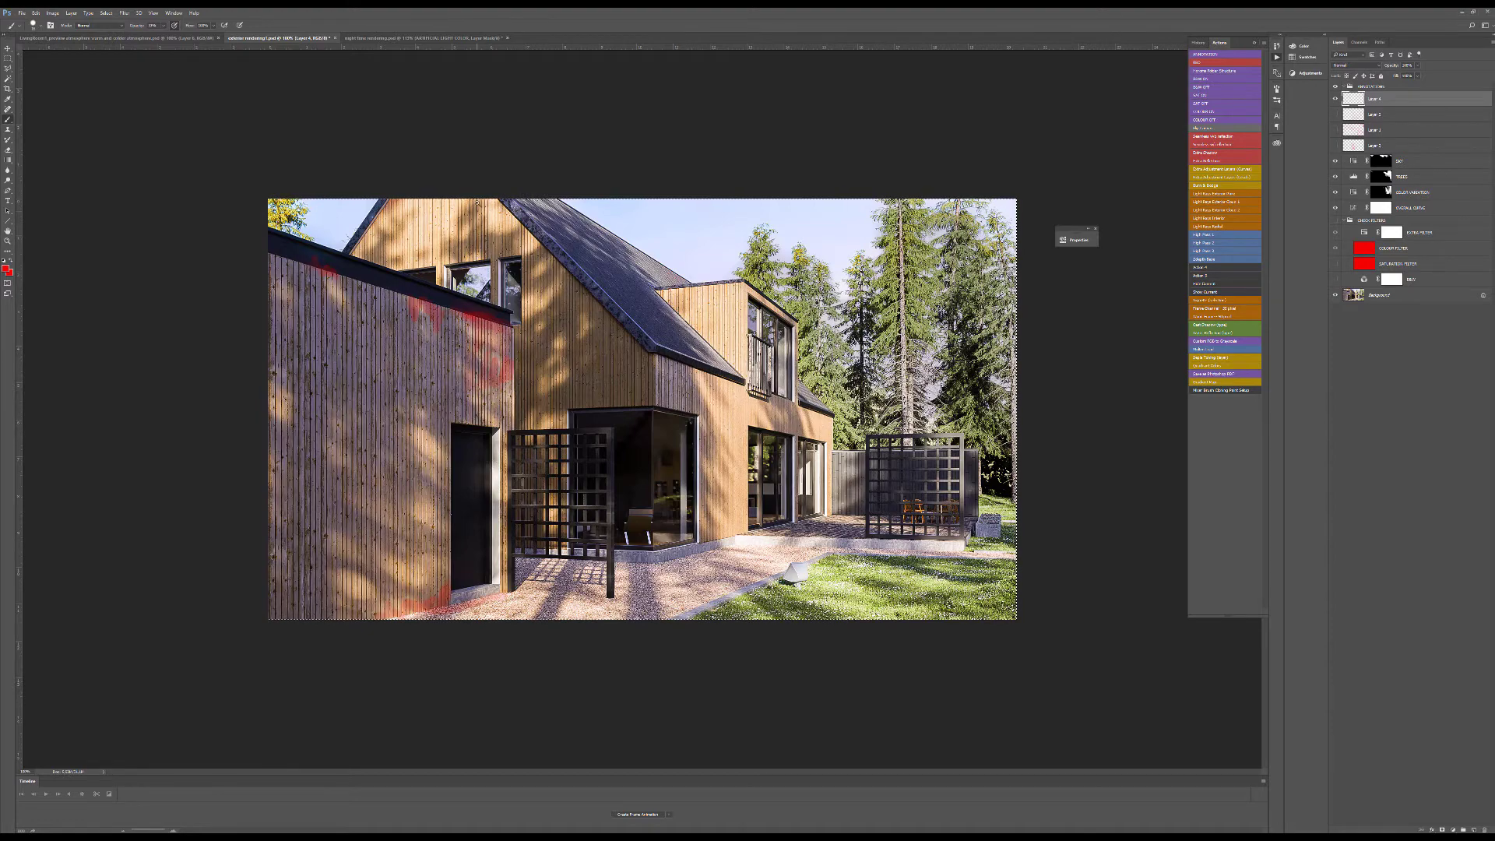
pyautogui.scroll(2, 478, 203)
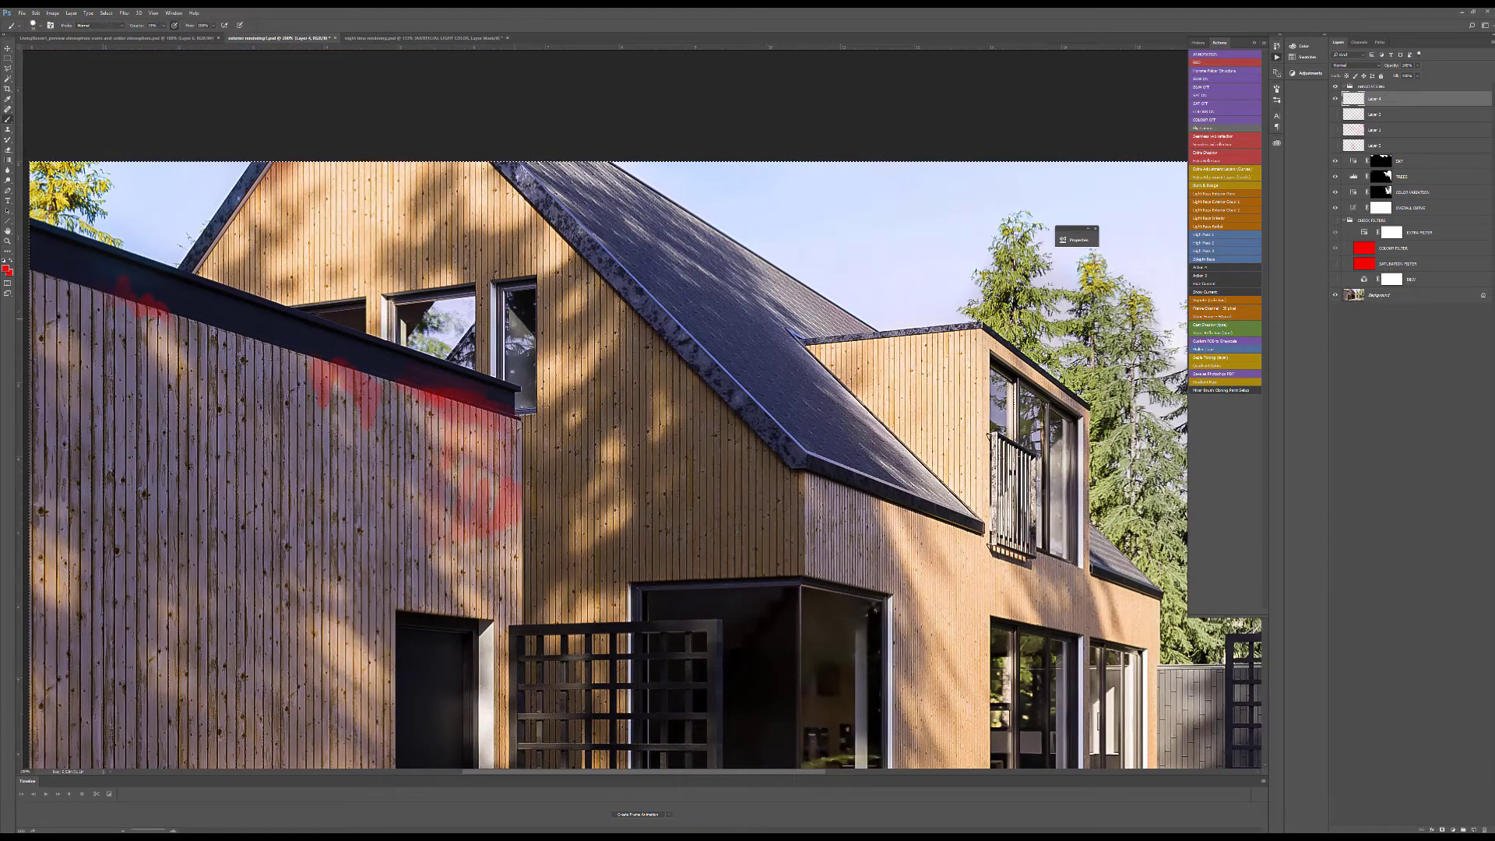
pyautogui.moveTo(498, 352); pyautogui.dragTo(515, 391)
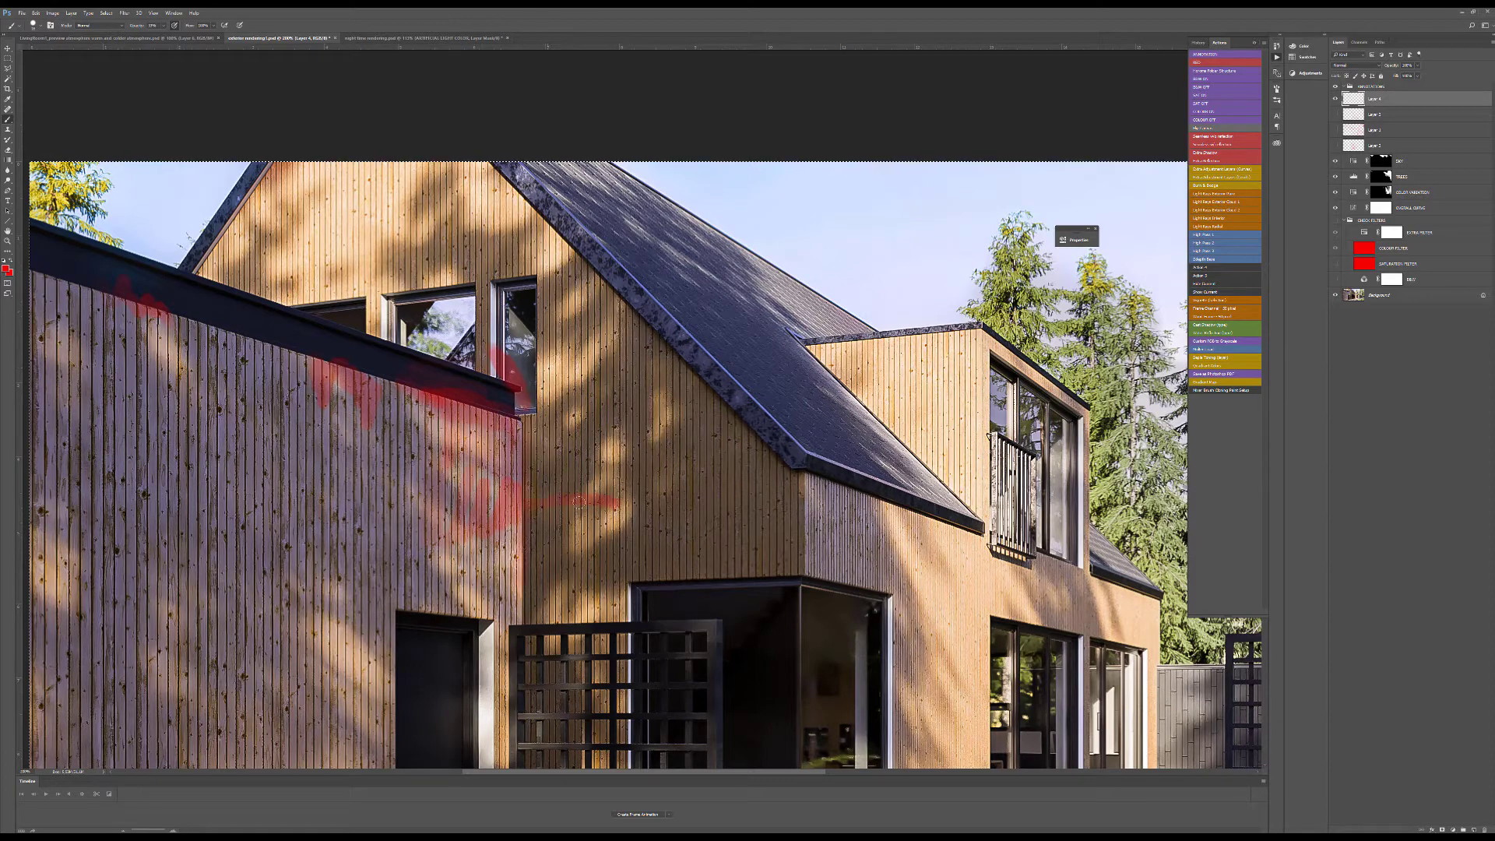
pyautogui.moveTo(579, 502)
pyautogui.mouseDown()
pyautogui.moveTo(617, 500)
pyautogui.moveTo(602, 611)
pyautogui.mouseUp()
pyautogui.moveTo(614, 545); pyautogui.dragTo(597, 430)
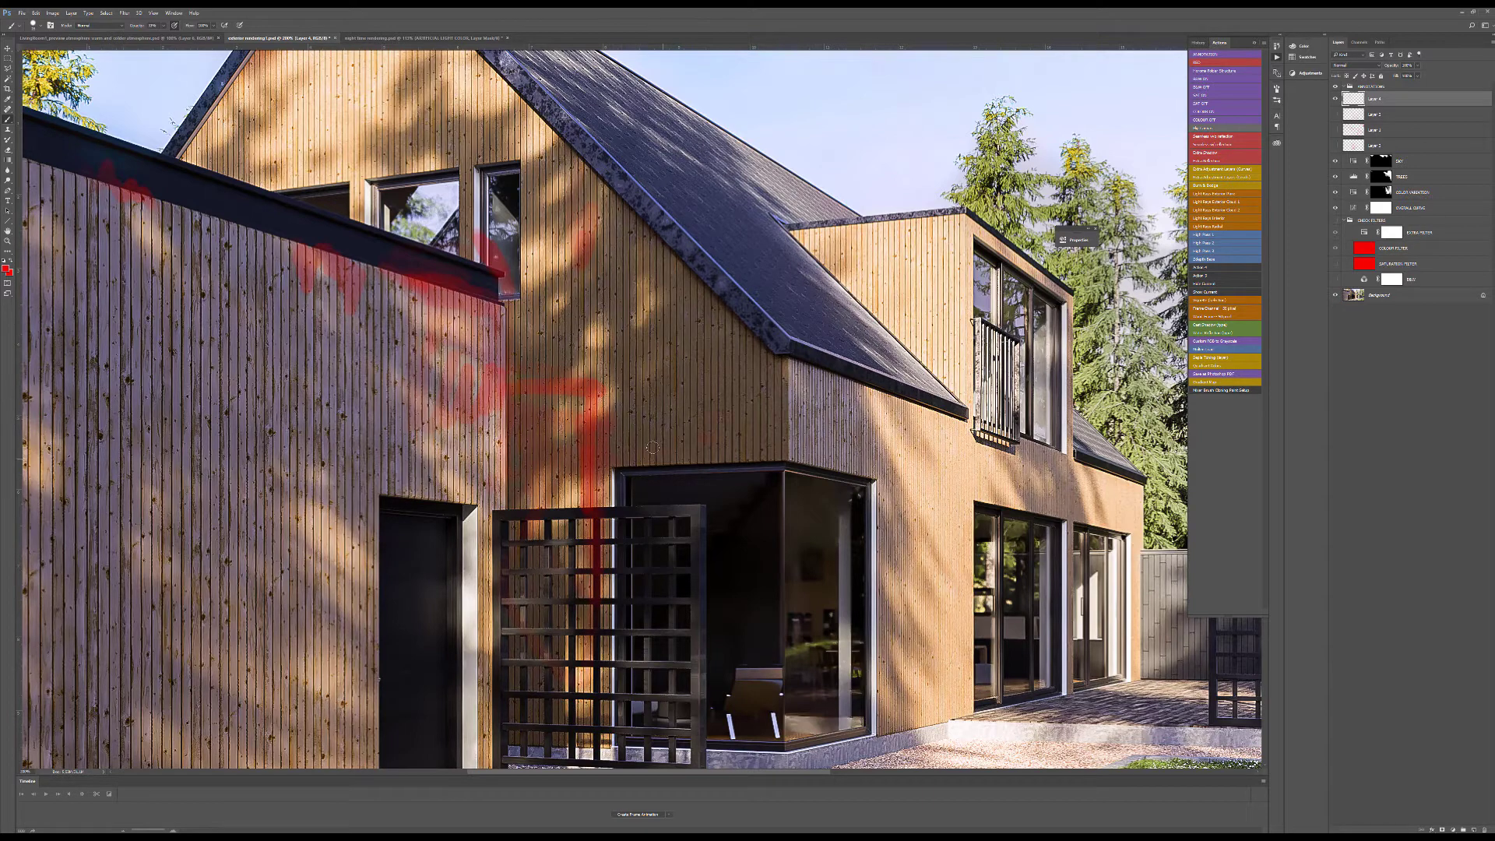
# Step: Brush red along the siding just below the main roof's eave, and clear all red marks from the layer
pyautogui.moveTo(890, 467); pyautogui.dragTo(789, 411)
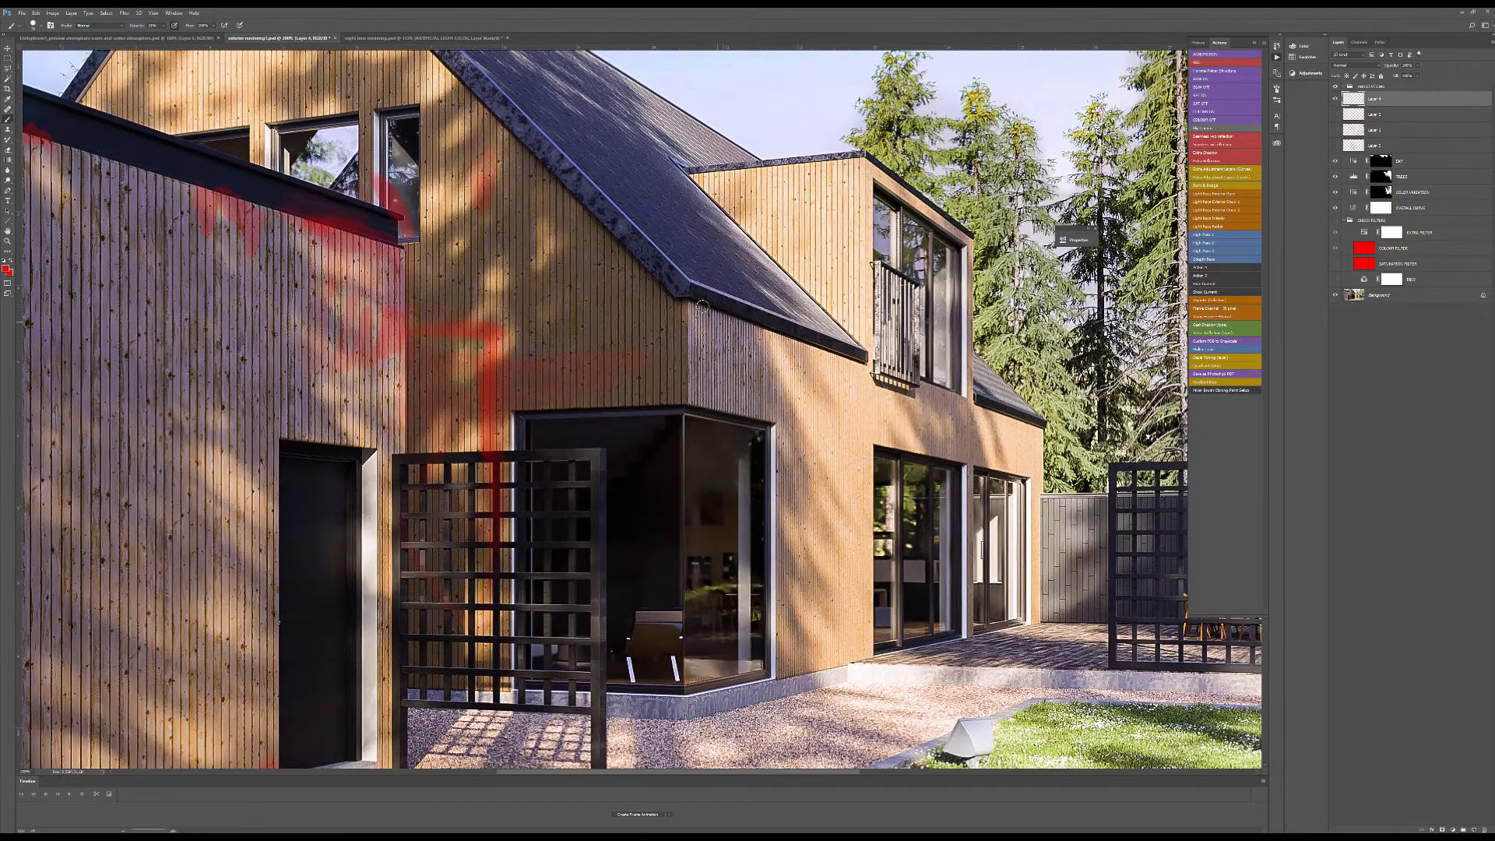
pyautogui.moveTo(702, 306); pyautogui.dragTo(871, 381)
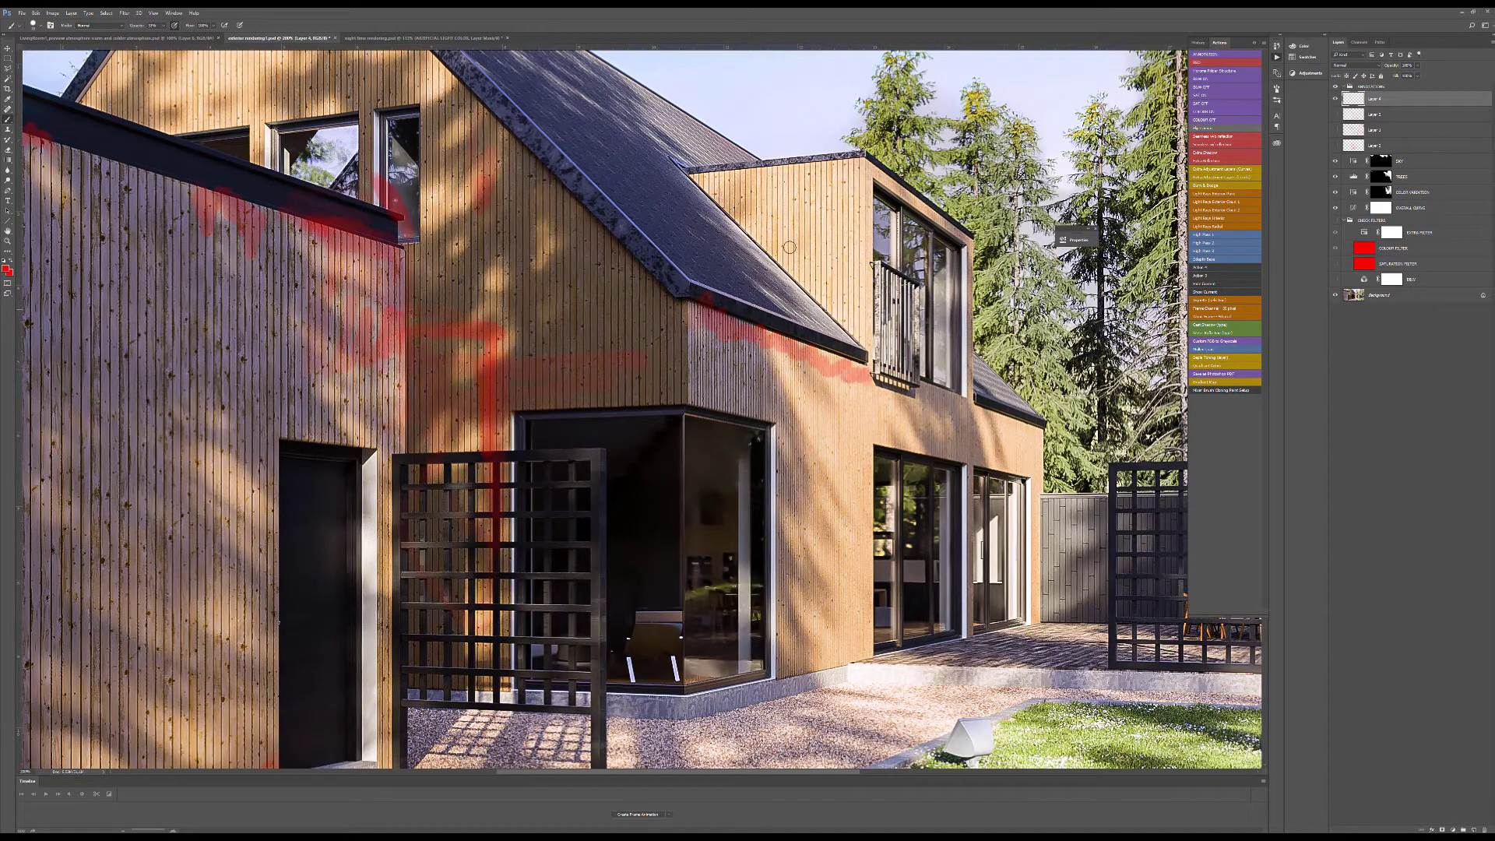
pyautogui.hotkey('ctrl', 'a')
pyautogui.press('Delete')
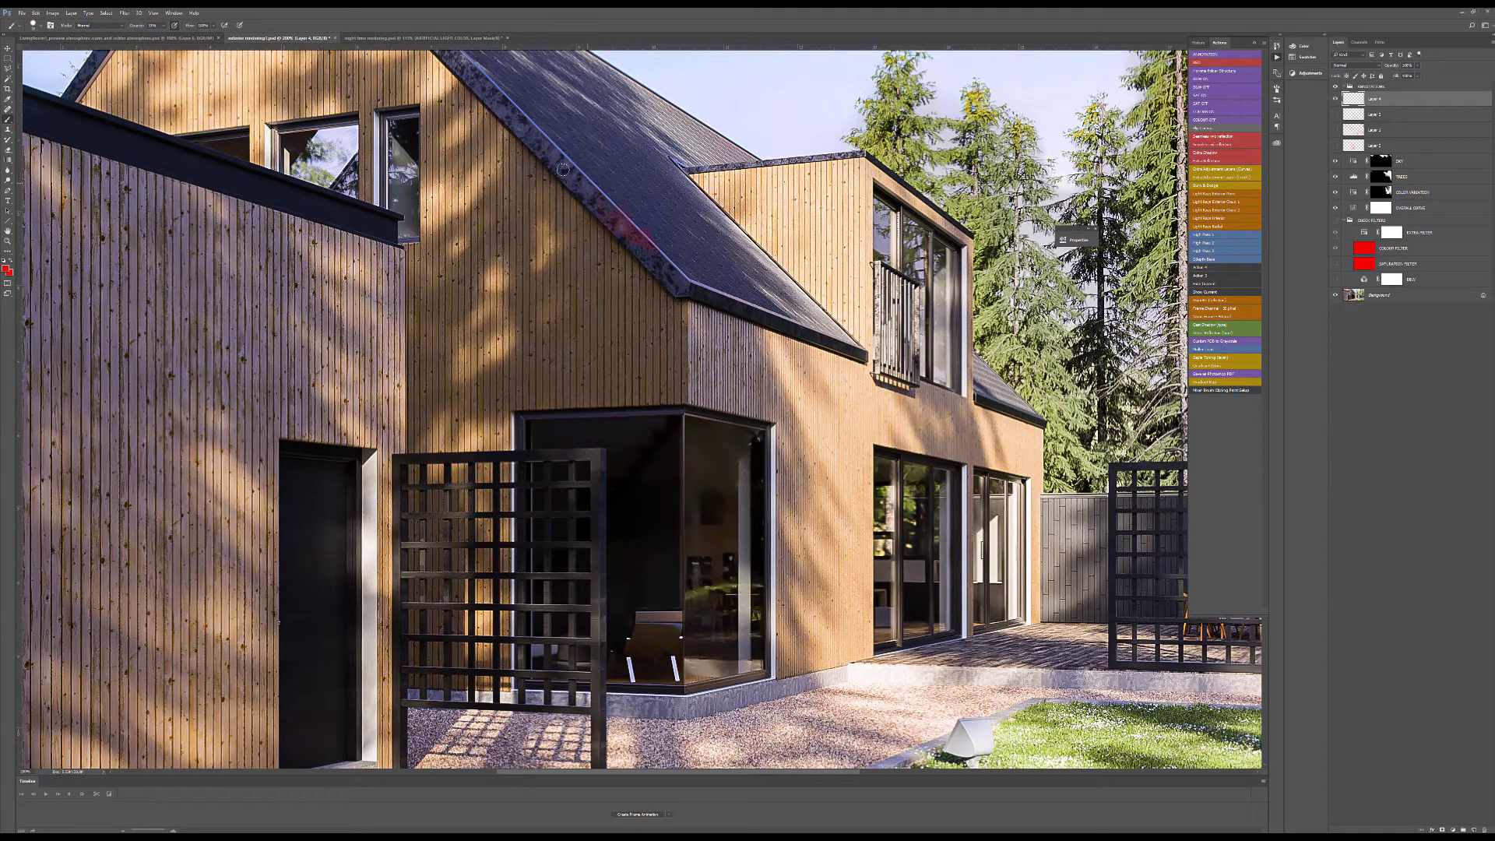
# Step: Brush red marks along the gable's sloping roof edge, on the siding under the eave and at the dormer's roof edge
pyautogui.moveTo(576, 186); pyautogui.dragTo(613, 205)
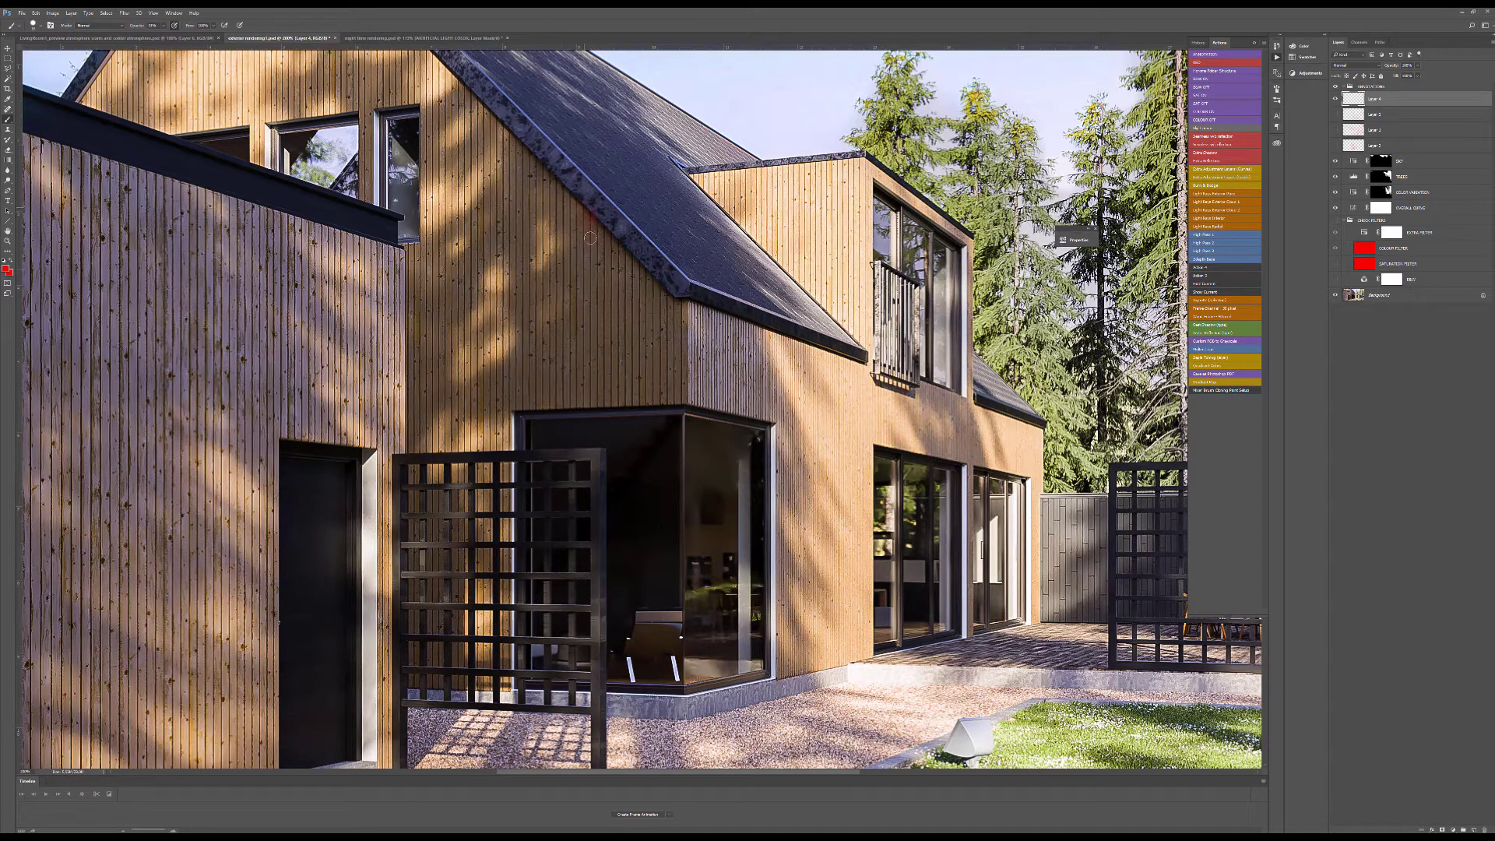
pyautogui.moveTo(590, 238); pyautogui.dragTo(641, 250)
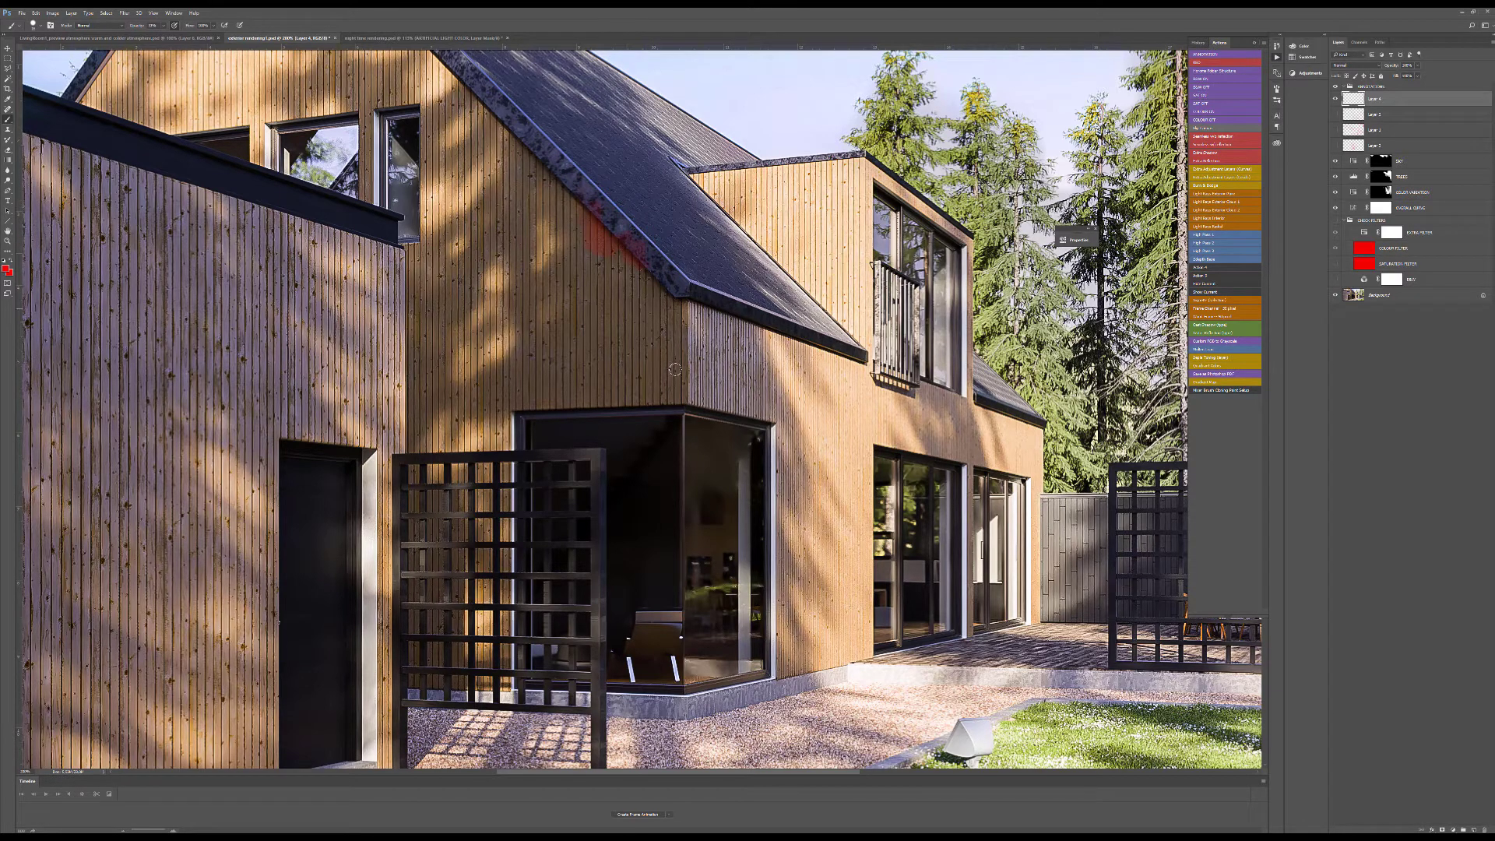
pyautogui.click(746, 322)
pyautogui.moveTo(805, 175); pyautogui.dragTo(864, 165)
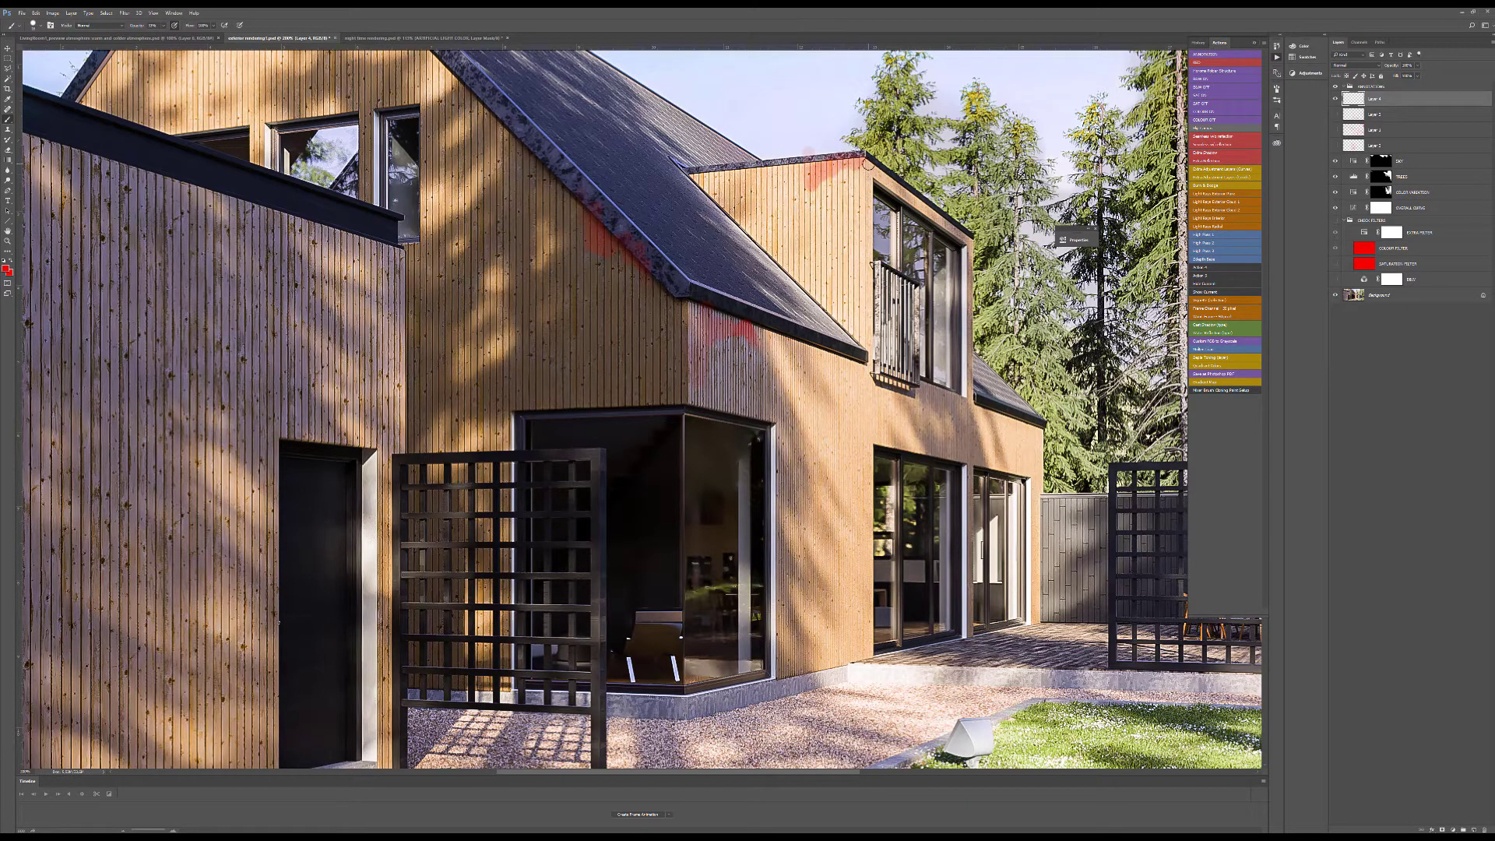
# Step: Undo the latest red marks at the gable, eave and dormer
pyautogui.hotkey('ctrl', 'alt', 'z')
pyautogui.hotkey('ctrl', 'alt', 'z')
pyautogui.hotkey('ctrl', 'alt', 'z')
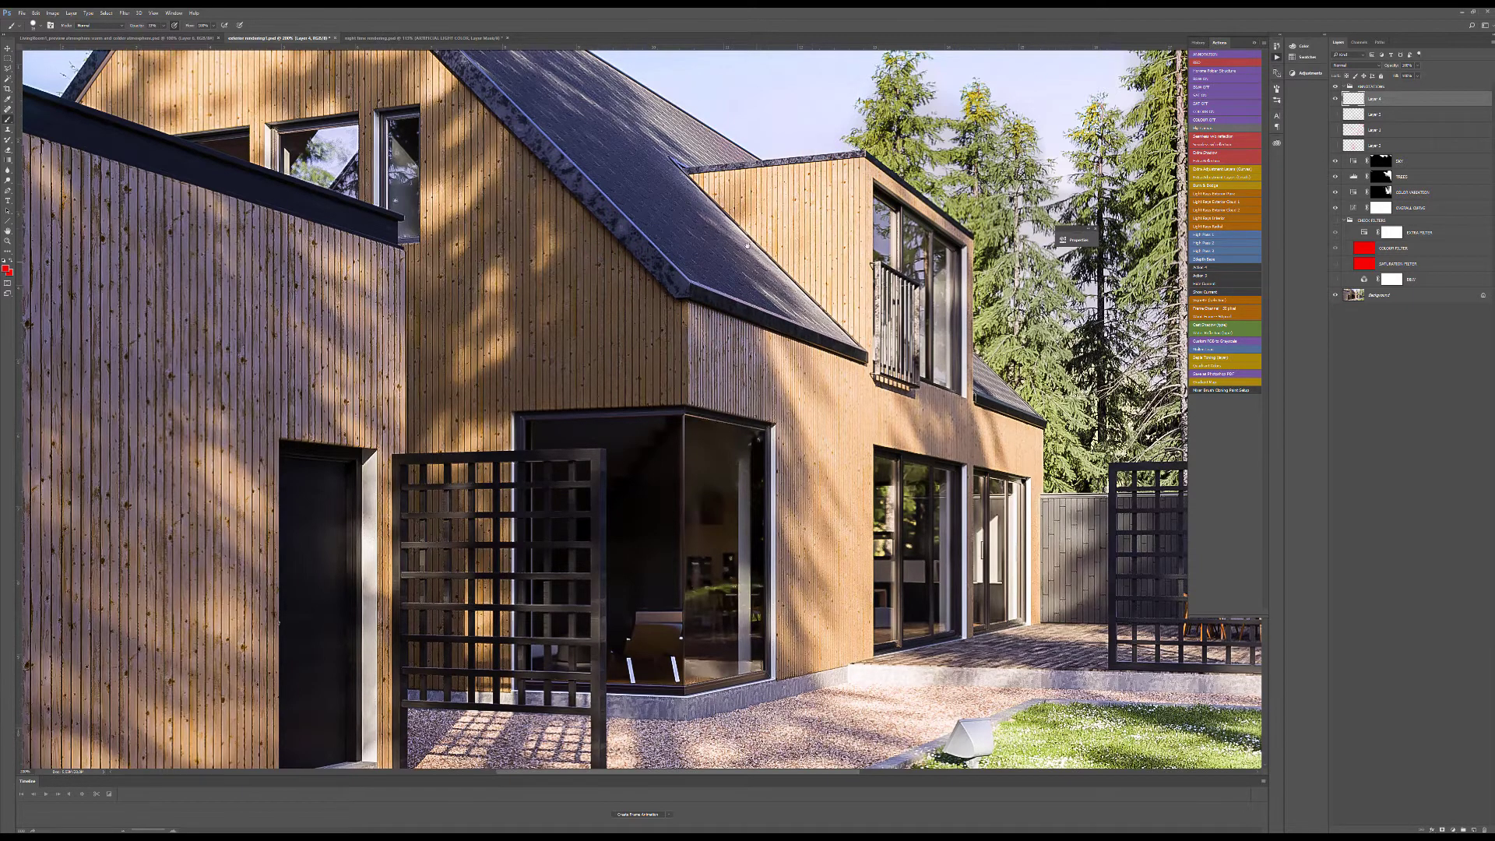
# Step: Examine up close how the corner window frame meets the timber siding, and compare it with the whole facade
pyautogui.press('z')
pyautogui.click(810, 512)
pyautogui.click(800, 574)
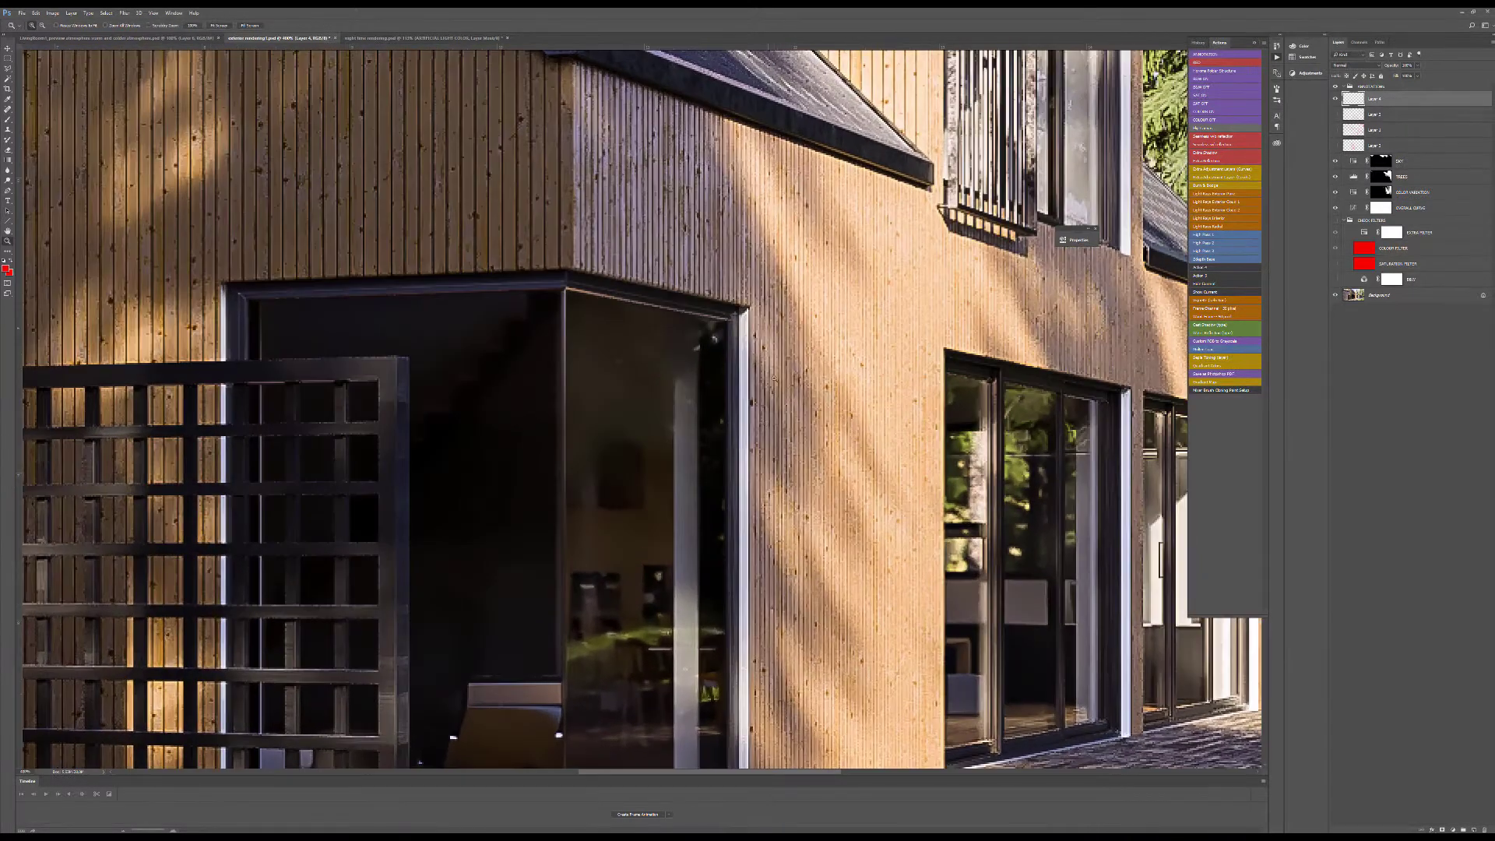
pyautogui.click(773, 366)
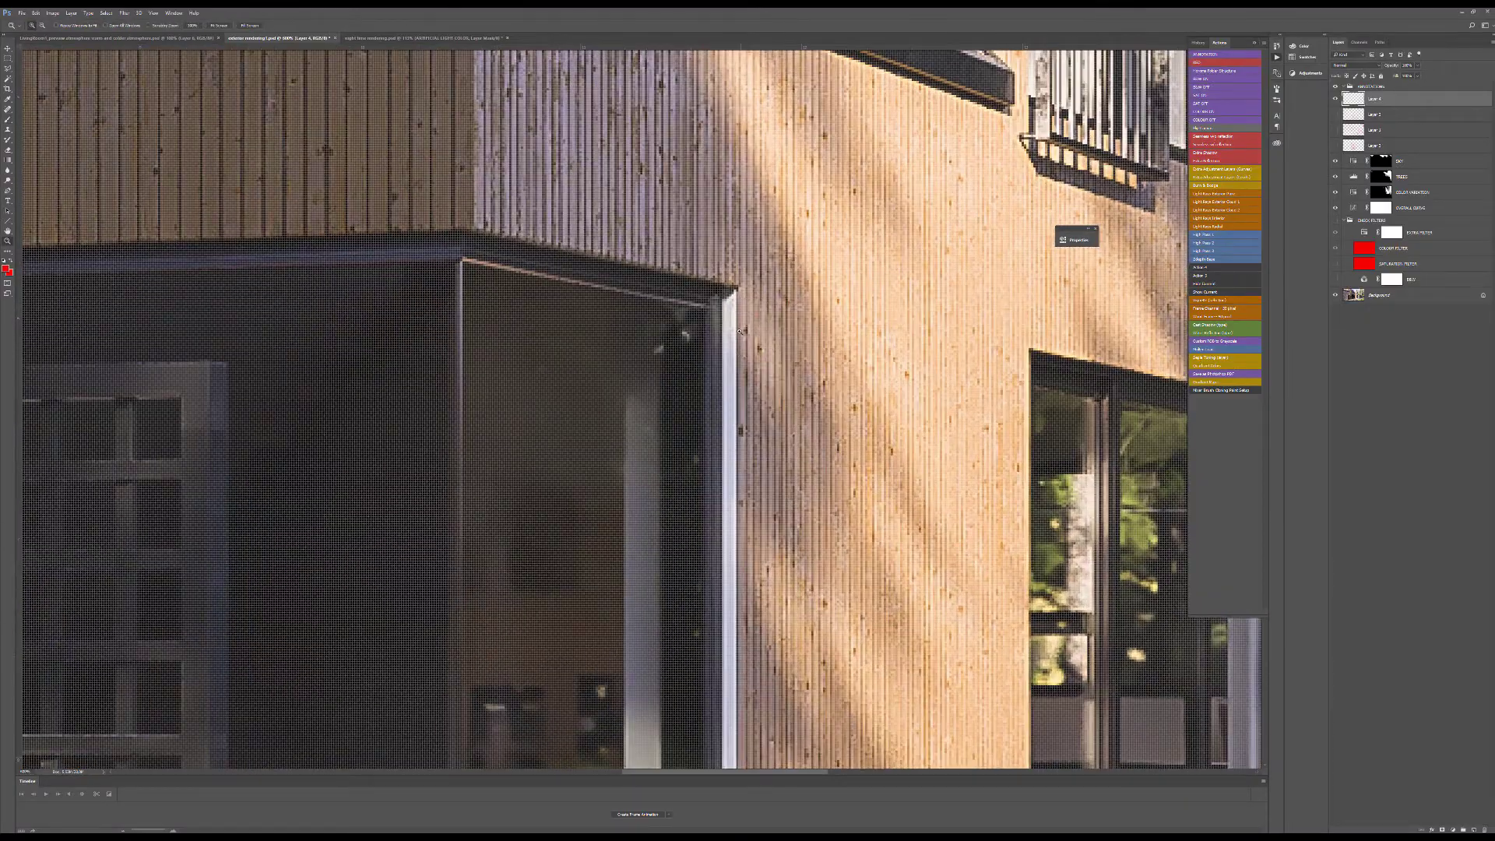
pyautogui.keyDown('alt'); pyautogui.click(739, 332); pyautogui.keyUp('alt')
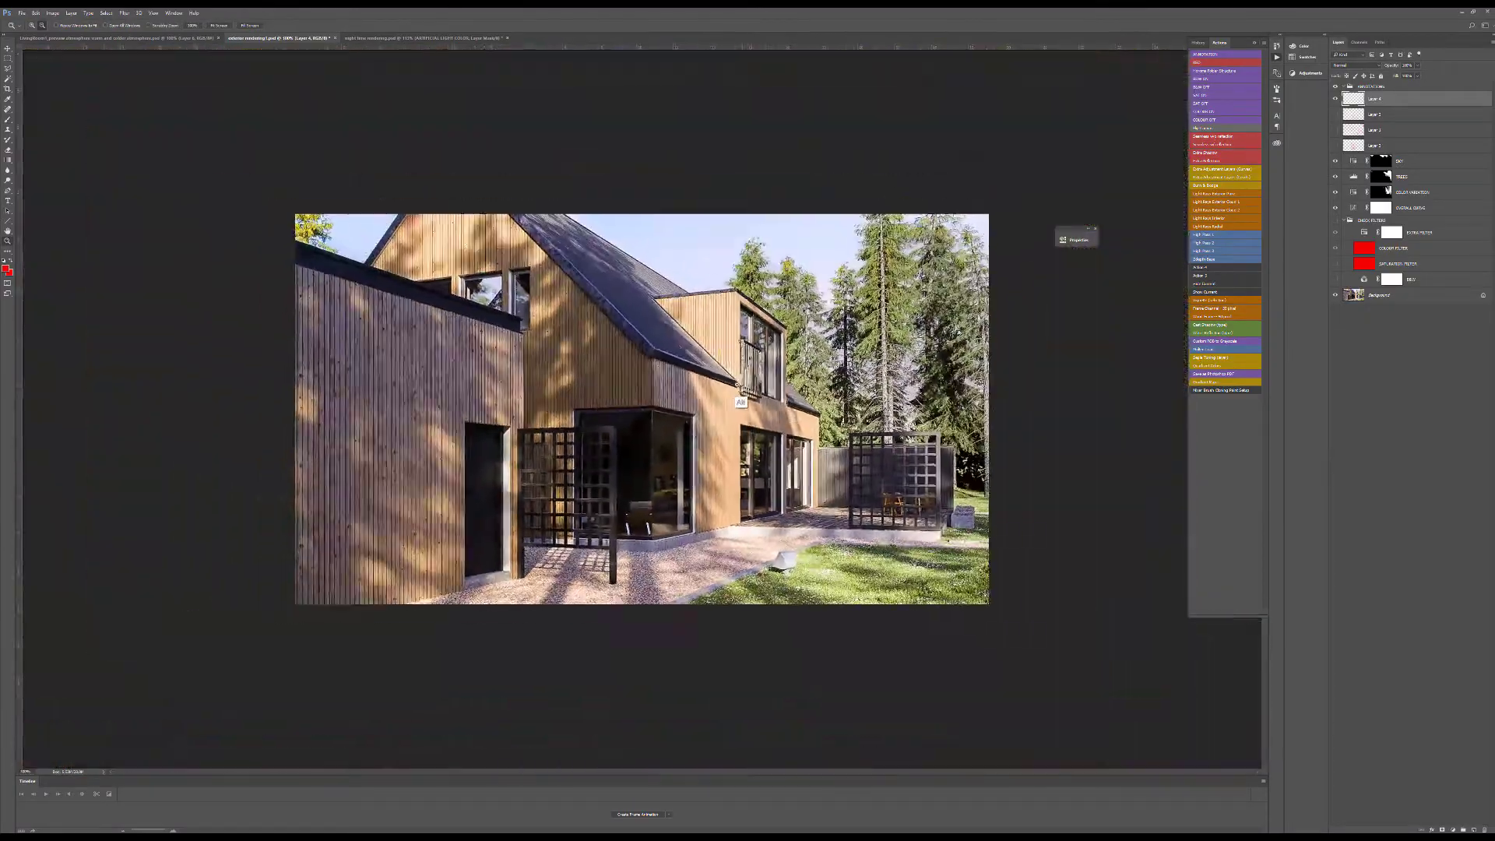
pyautogui.click(737, 385)
pyautogui.click(714, 417)
pyautogui.press('b')
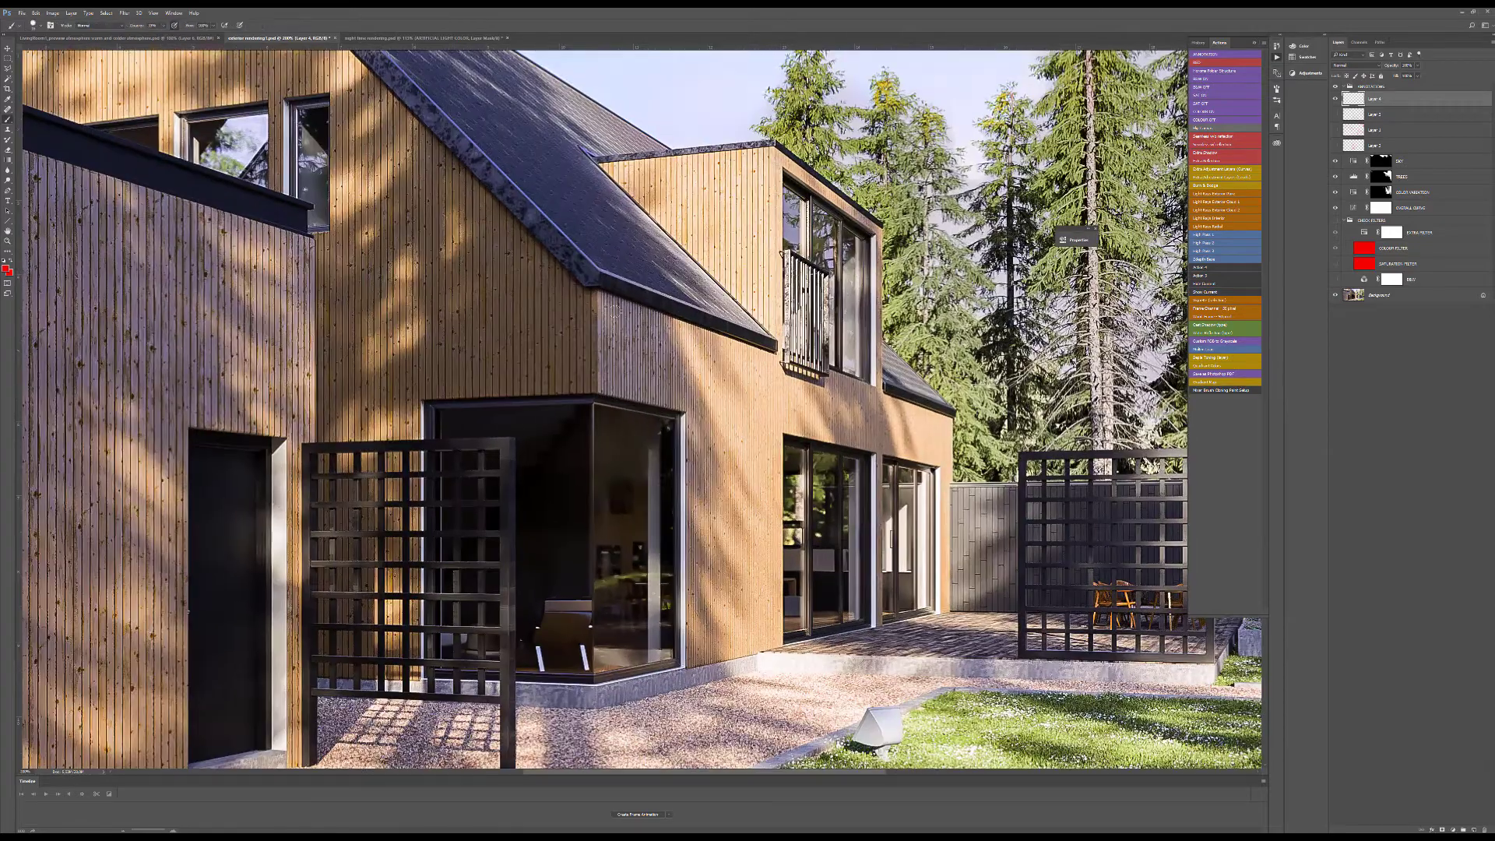
# Step: Brush red along the siding above the annex door and on the narrow siding strip near the wall corner
pyautogui.press('z')
pyautogui.click(287, 455)
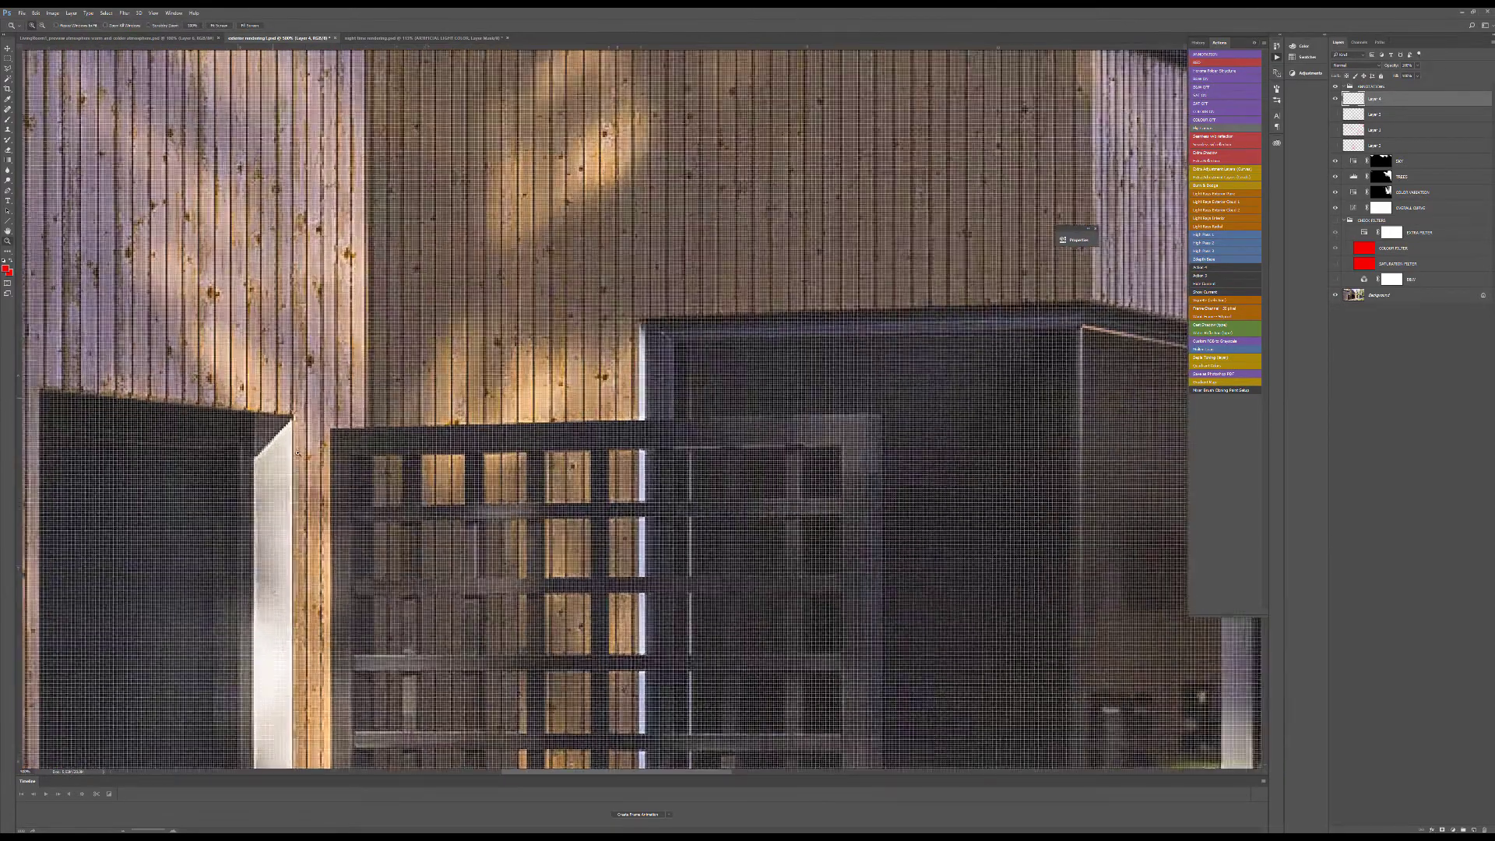
pyautogui.moveTo(375, 430); pyautogui.dragTo(695, 356)
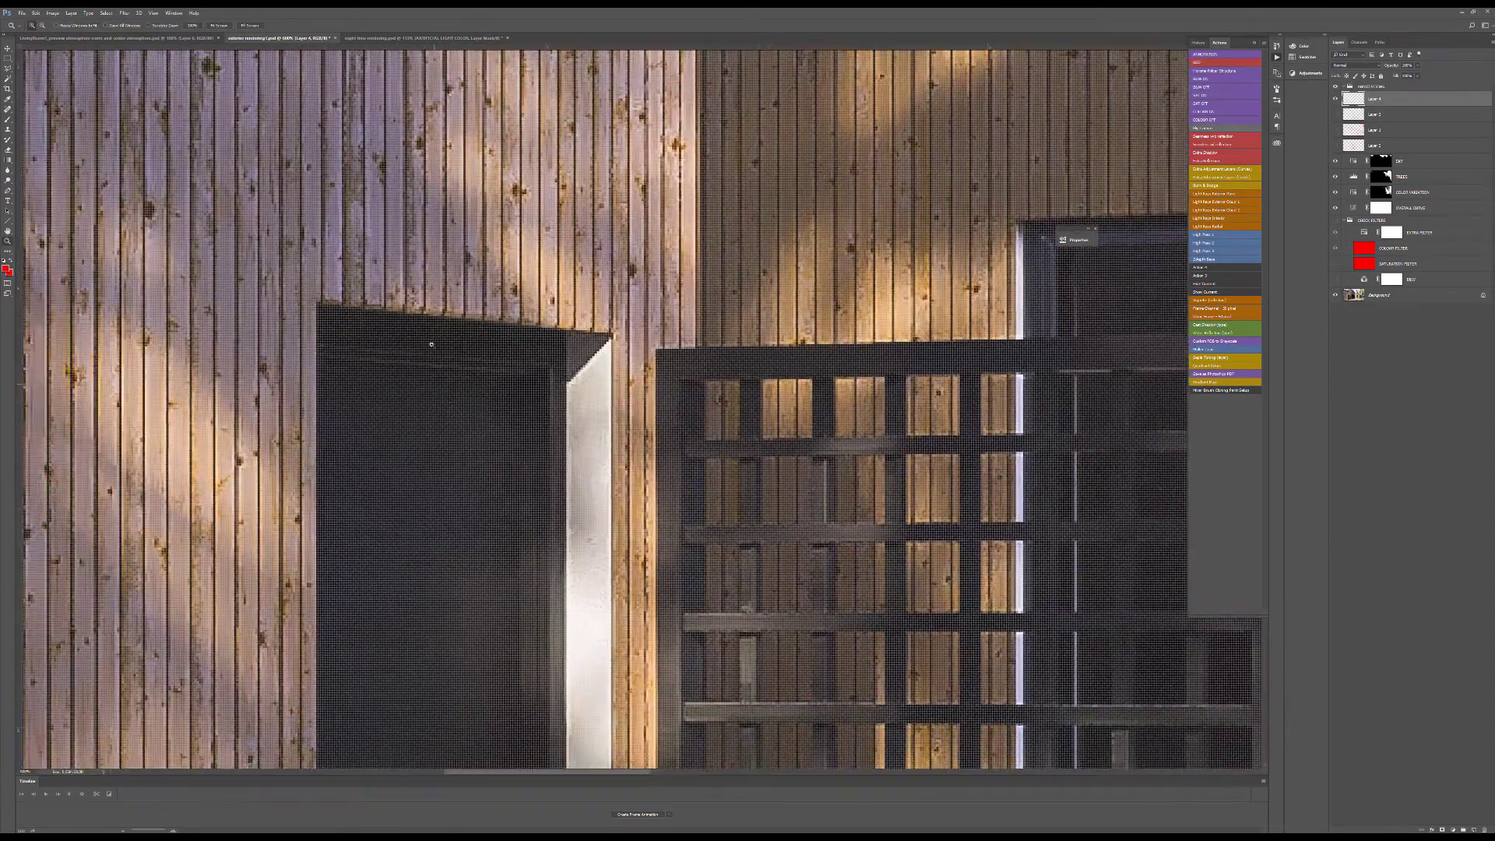
pyautogui.press('b')
pyautogui.keyDown('alt'); pyautogui.rightClick(415, 384); pyautogui.keyUp('alt')
pyautogui.moveTo(331, 301); pyautogui.dragTo(460, 311)
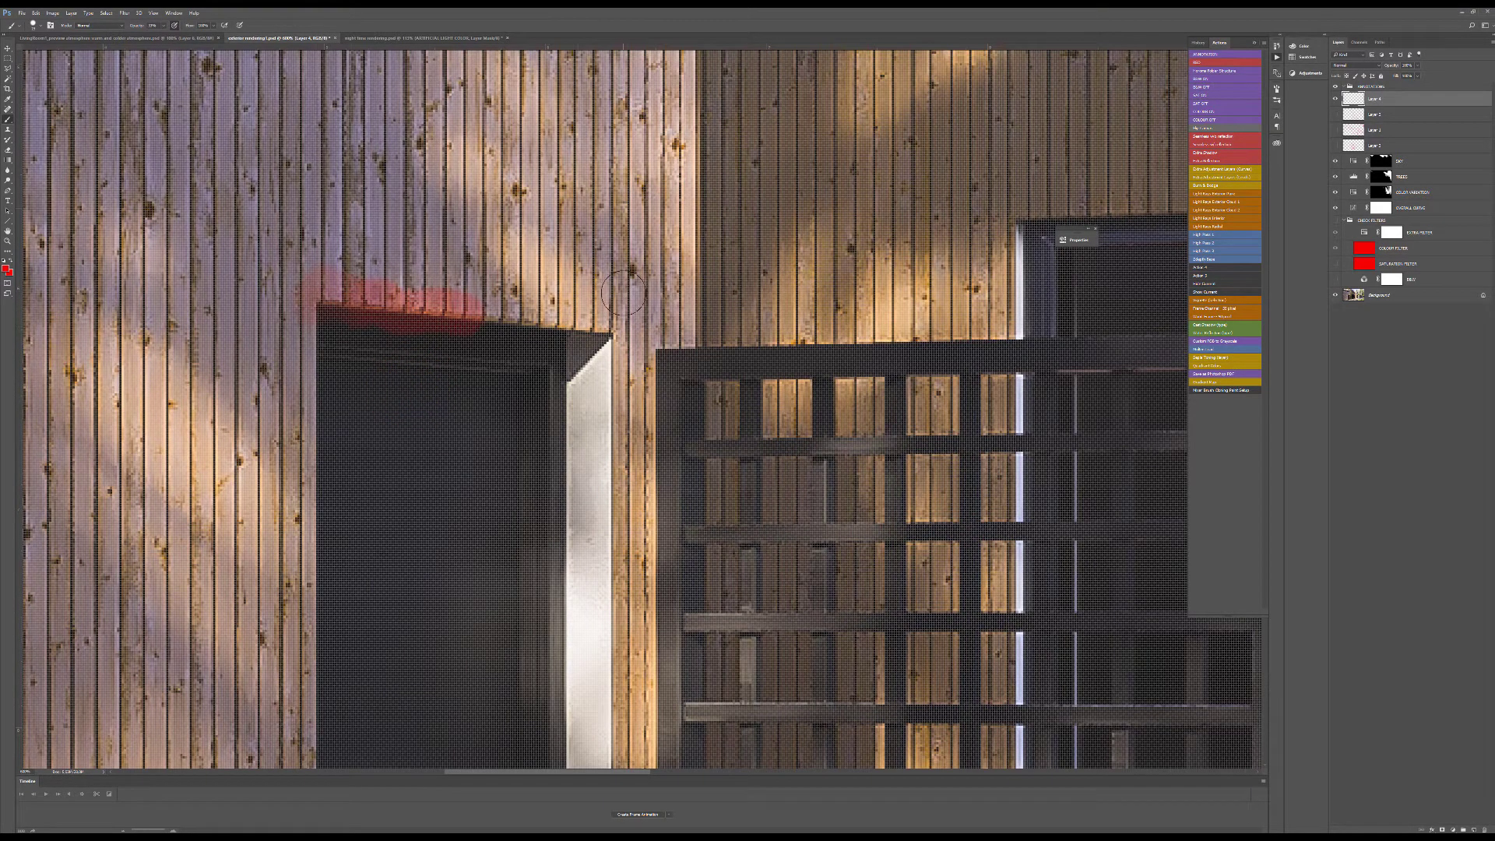
pyautogui.moveTo(623, 294)
pyautogui.mouseDown()
pyautogui.moveTo(640, 293)
pyautogui.moveTo(656, 324)
pyautogui.moveTo(678, 289)
pyautogui.mouseUp()
# Step: Check the door marks against the full image, and remove the red marks above the annex door
pyautogui.press('z')
pyautogui.keyDown('alt'); pyautogui.click(643, 339); pyautogui.keyUp('alt')
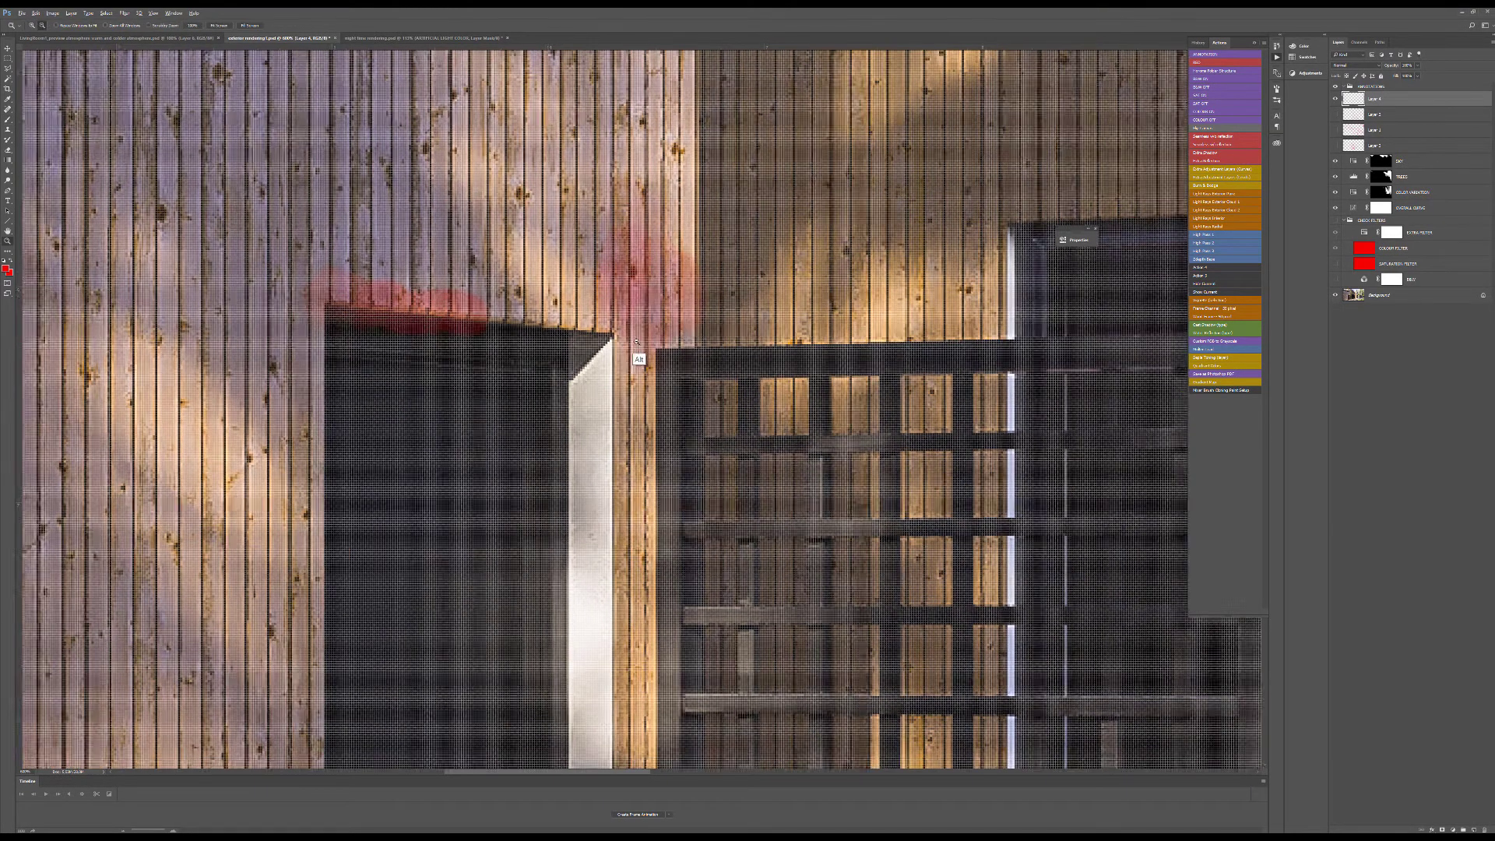
pyautogui.keyDown('alt'); pyautogui.click(640, 349); pyautogui.keyUp('alt')
pyautogui.keyDown('alt'); pyautogui.click(629, 368); pyautogui.keyUp('alt')
pyautogui.keyDown('alt'); pyautogui.click(620, 379); pyautogui.keyUp('alt')
pyautogui.keyDown('alt'); pyautogui.click(574, 395); pyautogui.keyUp('alt')
pyautogui.press('b')
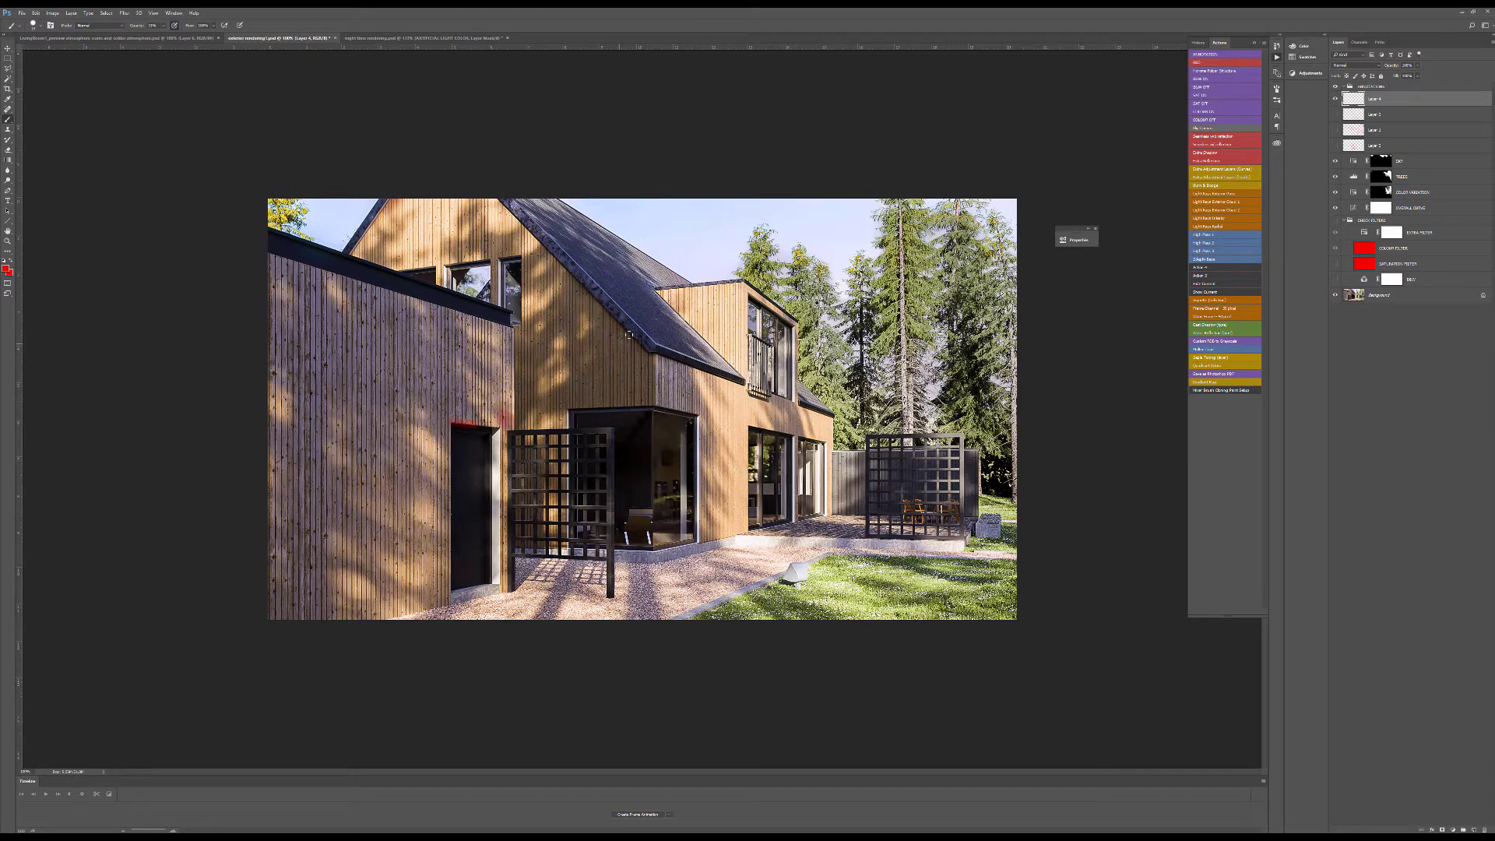
pyautogui.press('z')
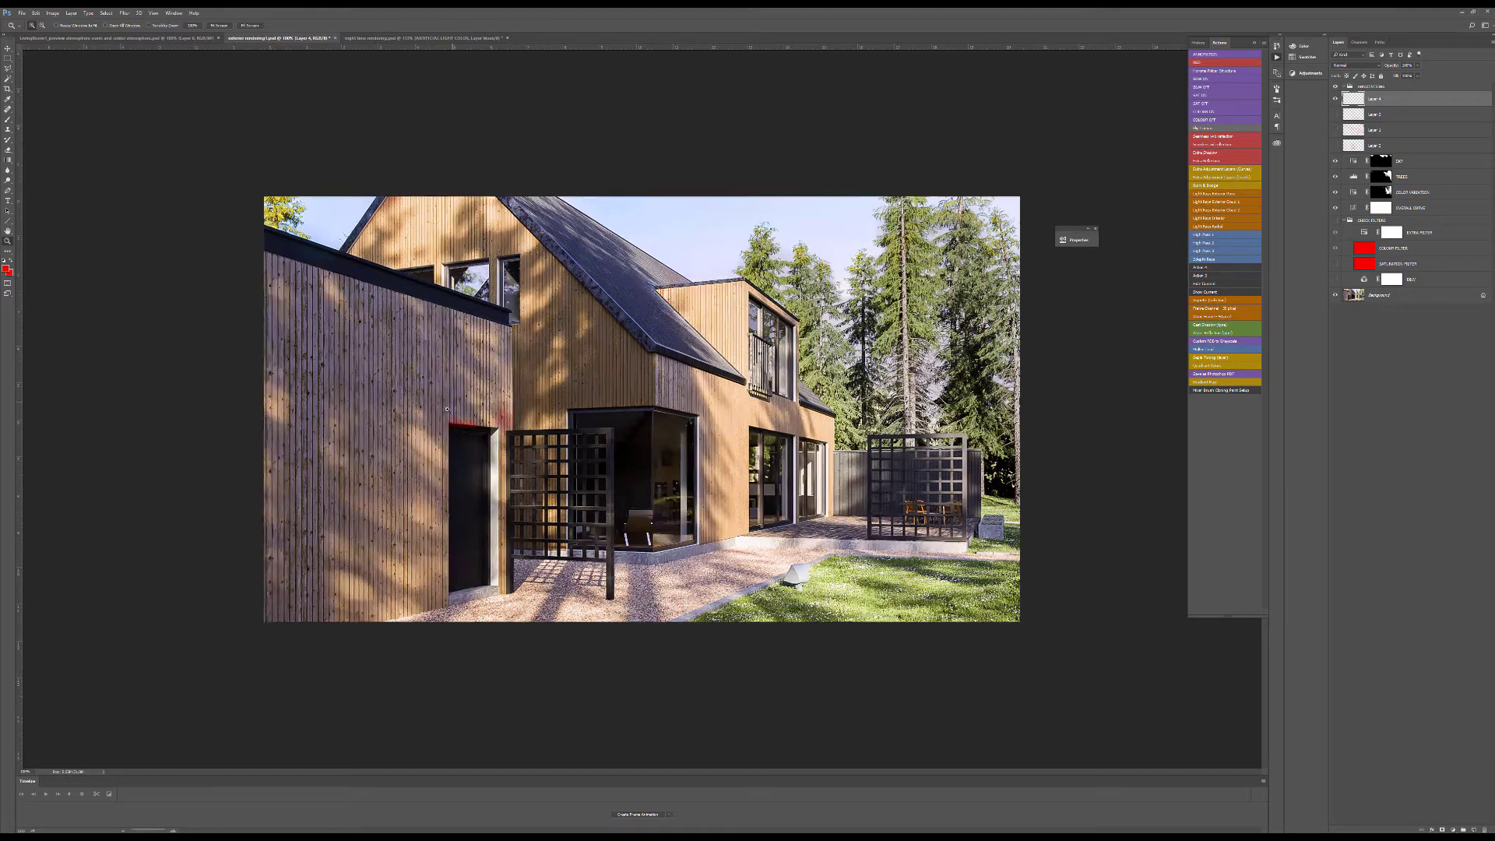
pyautogui.click(448, 348)
pyautogui.hotkey('ctrl', 'alt', 'z')
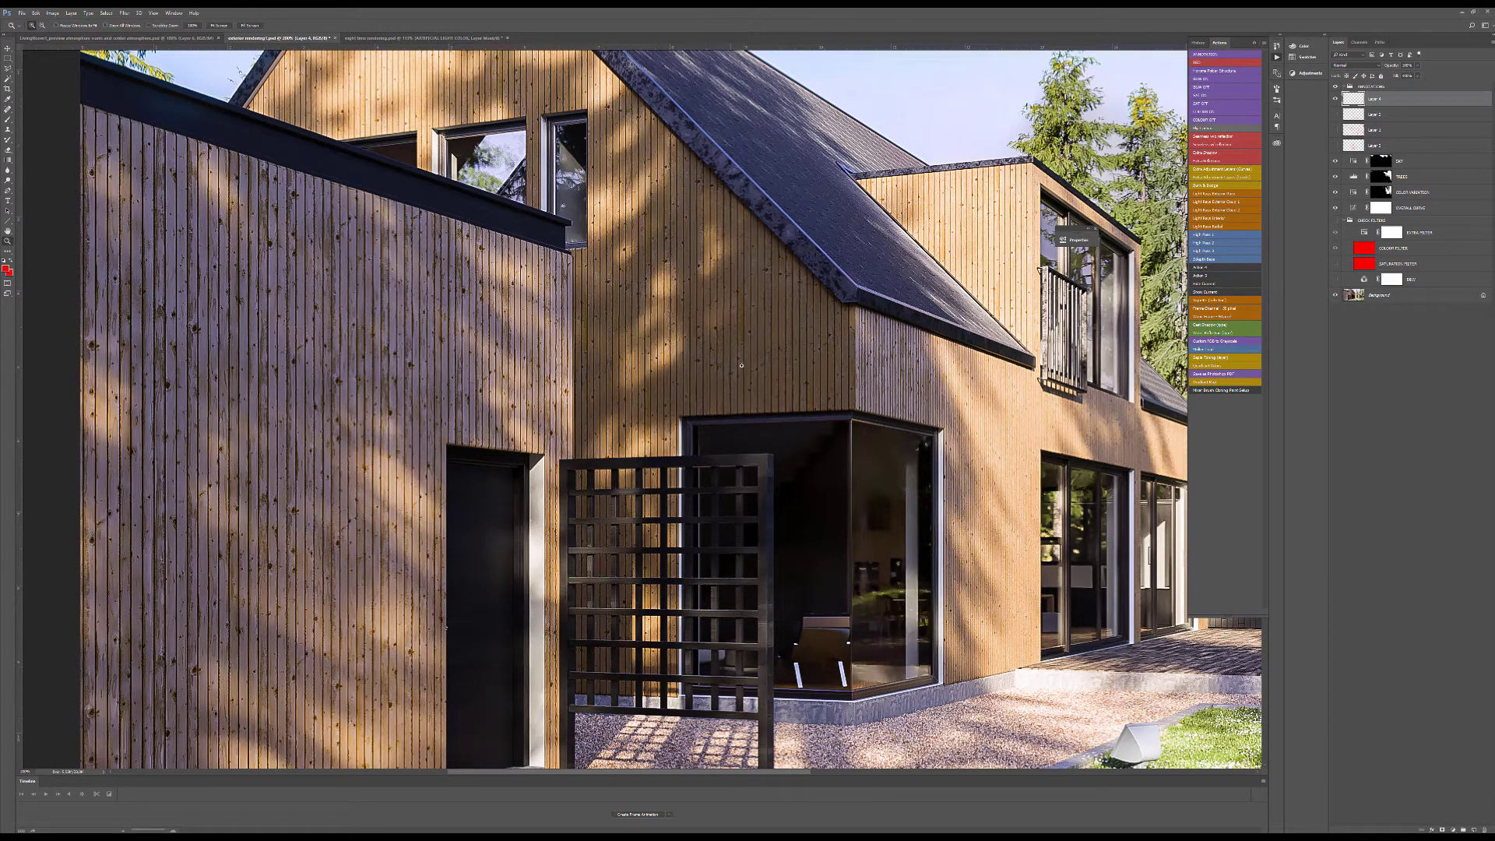
# Step: Brush red along the concrete plinth below the corner window and the adjoining siding
pyautogui.moveTo(755, 424); pyautogui.dragTo(540, 347)
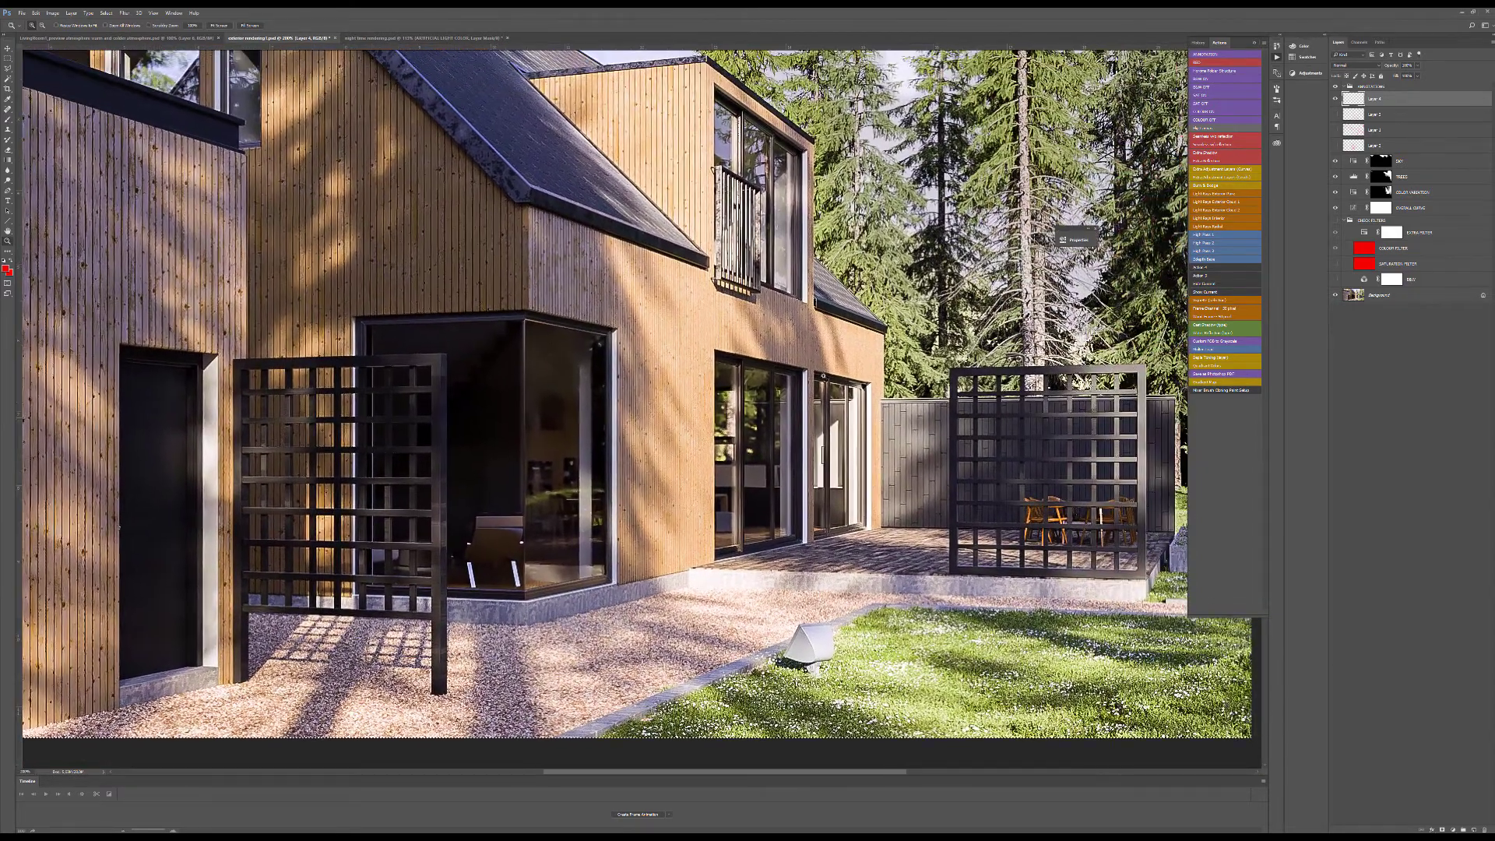
pyautogui.moveTo(633, 396); pyautogui.dragTo(589, 488)
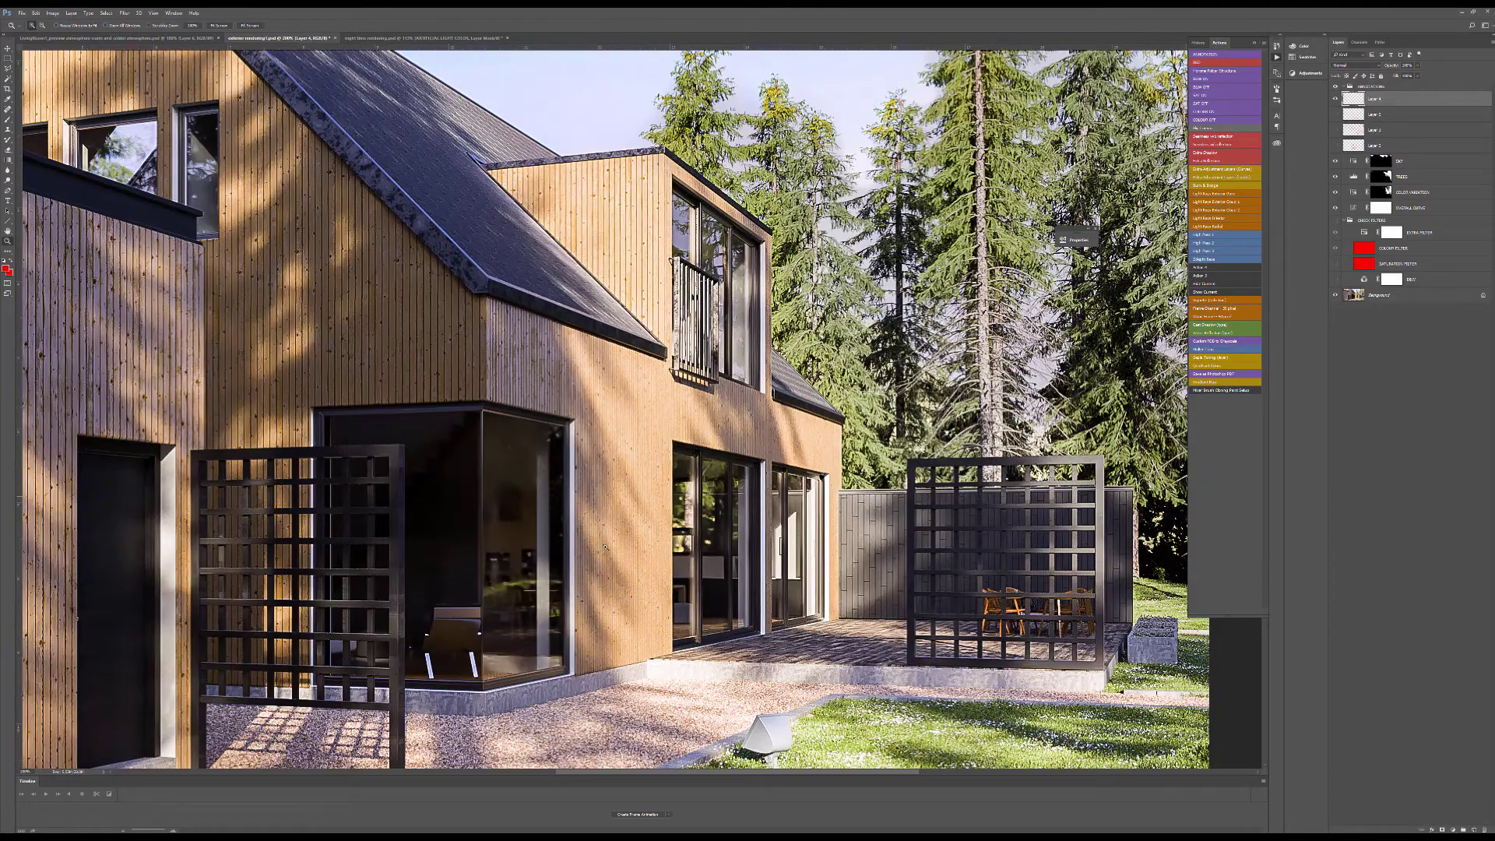
pyautogui.moveTo(605, 546); pyautogui.dragTo(650, 401)
pyautogui.click(580, 557)
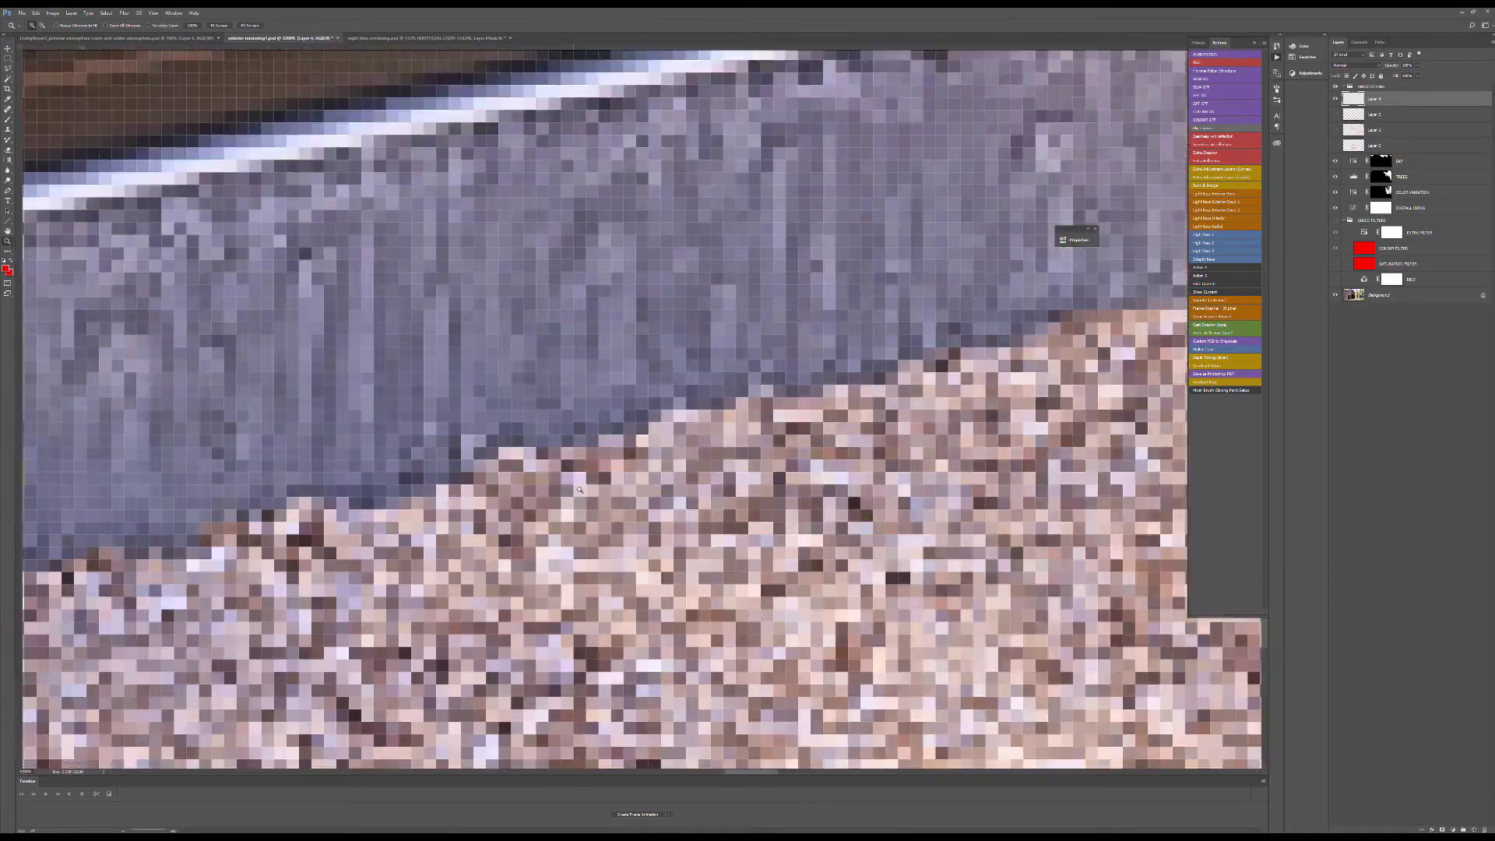
pyautogui.keyDown('alt'); pyautogui.click(580, 490); pyautogui.keyUp('alt')
pyautogui.press('b')
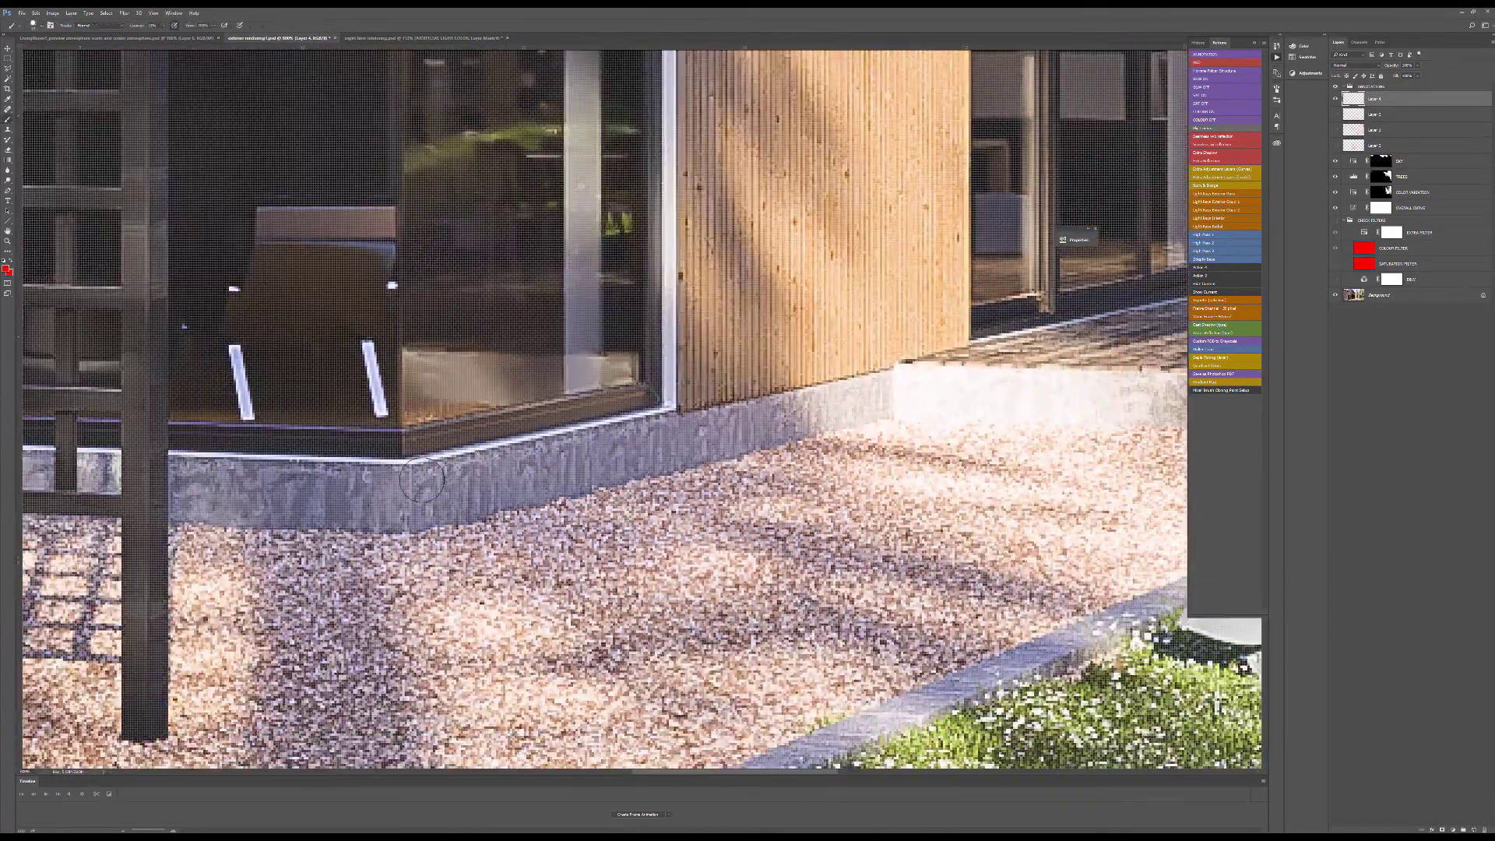
pyautogui.moveTo(422, 480)
pyautogui.mouseDown()
pyautogui.moveTo(470, 488)
pyautogui.moveTo(414, 485)
pyautogui.moveTo(487, 429)
pyautogui.moveTo(498, 499)
pyautogui.moveTo(515, 473)
pyautogui.moveTo(590, 466)
pyautogui.moveTo(609, 499)
pyautogui.moveTo(667, 415)
pyautogui.moveTo(681, 463)
pyautogui.moveTo(687, 435)
pyautogui.moveTo(764, 411)
pyautogui.moveTo(750, 458)
pyautogui.moveTo(811, 396)
pyautogui.moveTo(842, 386)
pyautogui.moveTo(874, 432)
pyautogui.moveTo(887, 393)
pyautogui.mouseUp()
# Step: Circle the ground lamp in red and trace the lawn's border along the gravel path
pyautogui.press('z')
pyautogui.keyDown('alt'); pyautogui.click(672, 447); pyautogui.keyUp('alt')
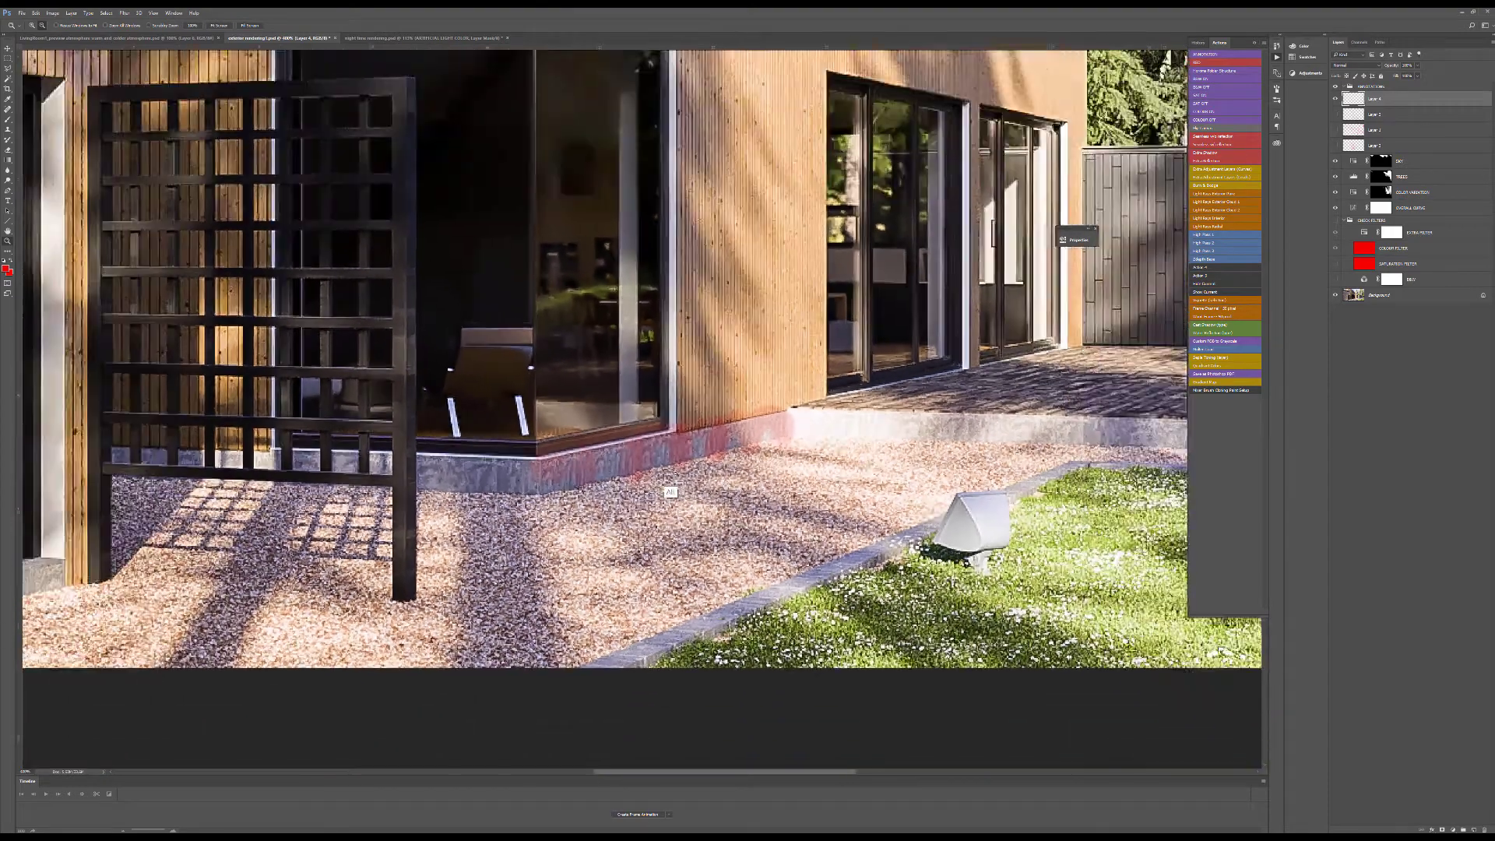
pyautogui.keyDown('alt'); pyautogui.click(726, 453); pyautogui.keyUp('alt')
pyautogui.press('b')
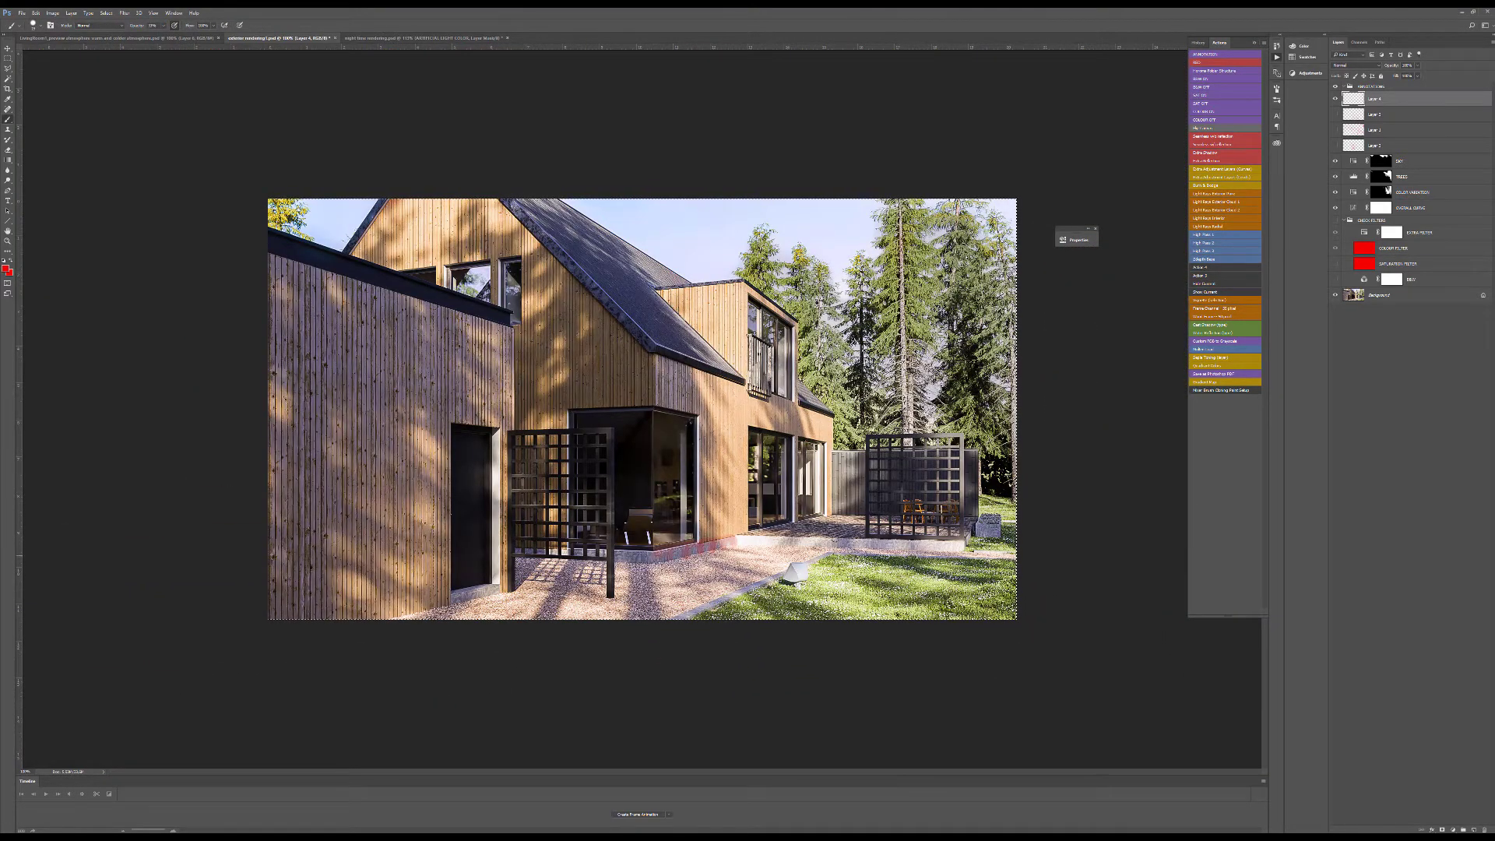
pyautogui.moveTo(799, 557)
pyautogui.mouseDown()
pyautogui.moveTo(819, 554)
pyautogui.moveTo(828, 586)
pyautogui.mouseUp()
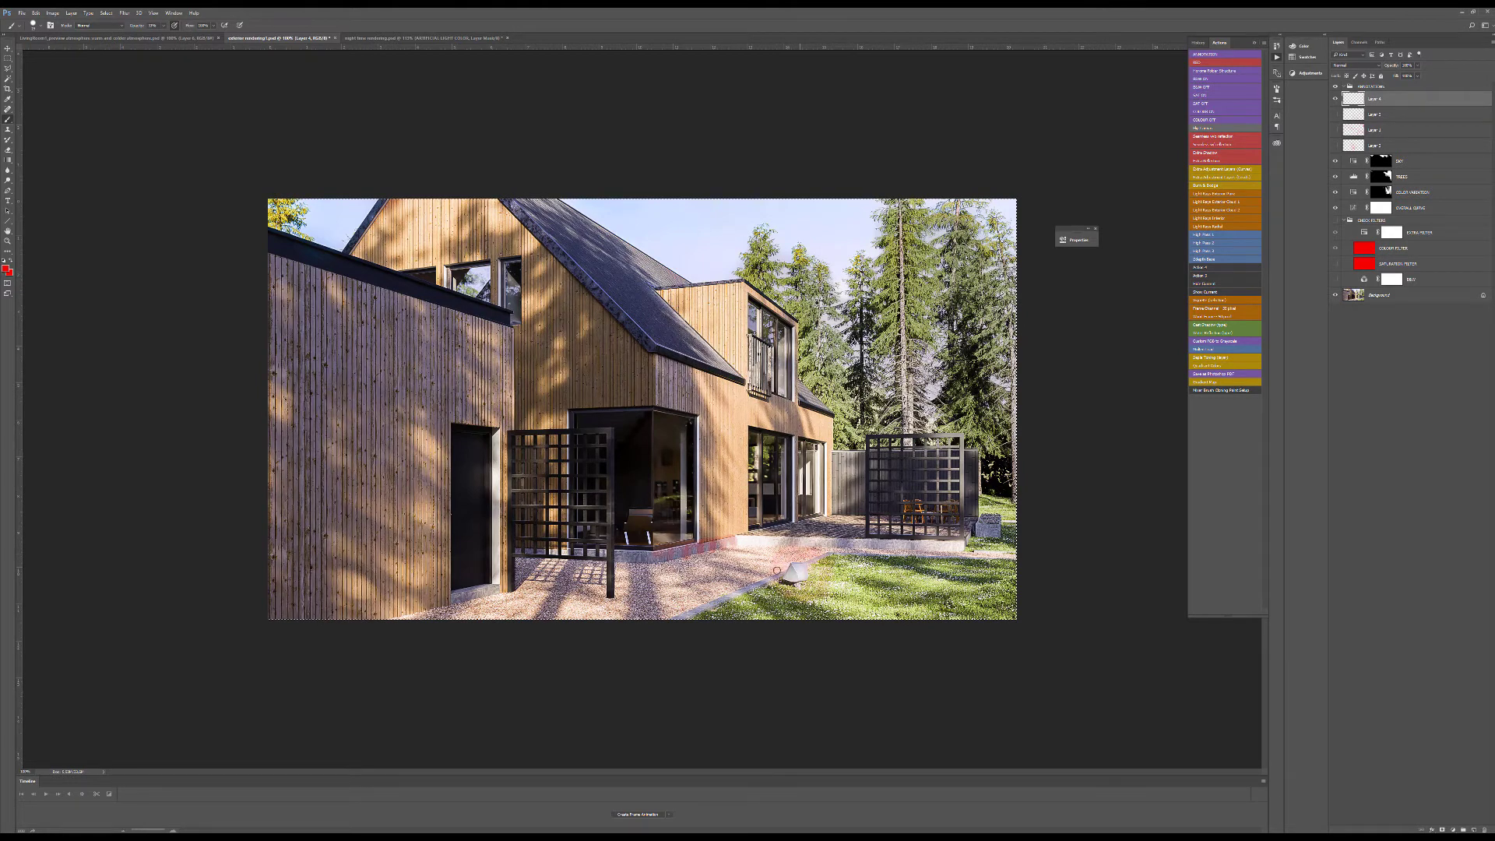
pyautogui.moveTo(781, 569); pyautogui.dragTo(809, 563)
pyautogui.moveTo(743, 600)
pyautogui.mouseDown()
pyautogui.moveTo(858, 541)
pyautogui.moveTo(1012, 572)
pyautogui.moveTo(939, 619)
pyautogui.moveTo(728, 611)
pyautogui.moveTo(830, 539)
pyautogui.moveTo(987, 554)
pyautogui.mouseUp()
pyautogui.moveTo(820, 555); pyautogui.dragTo(800, 597)
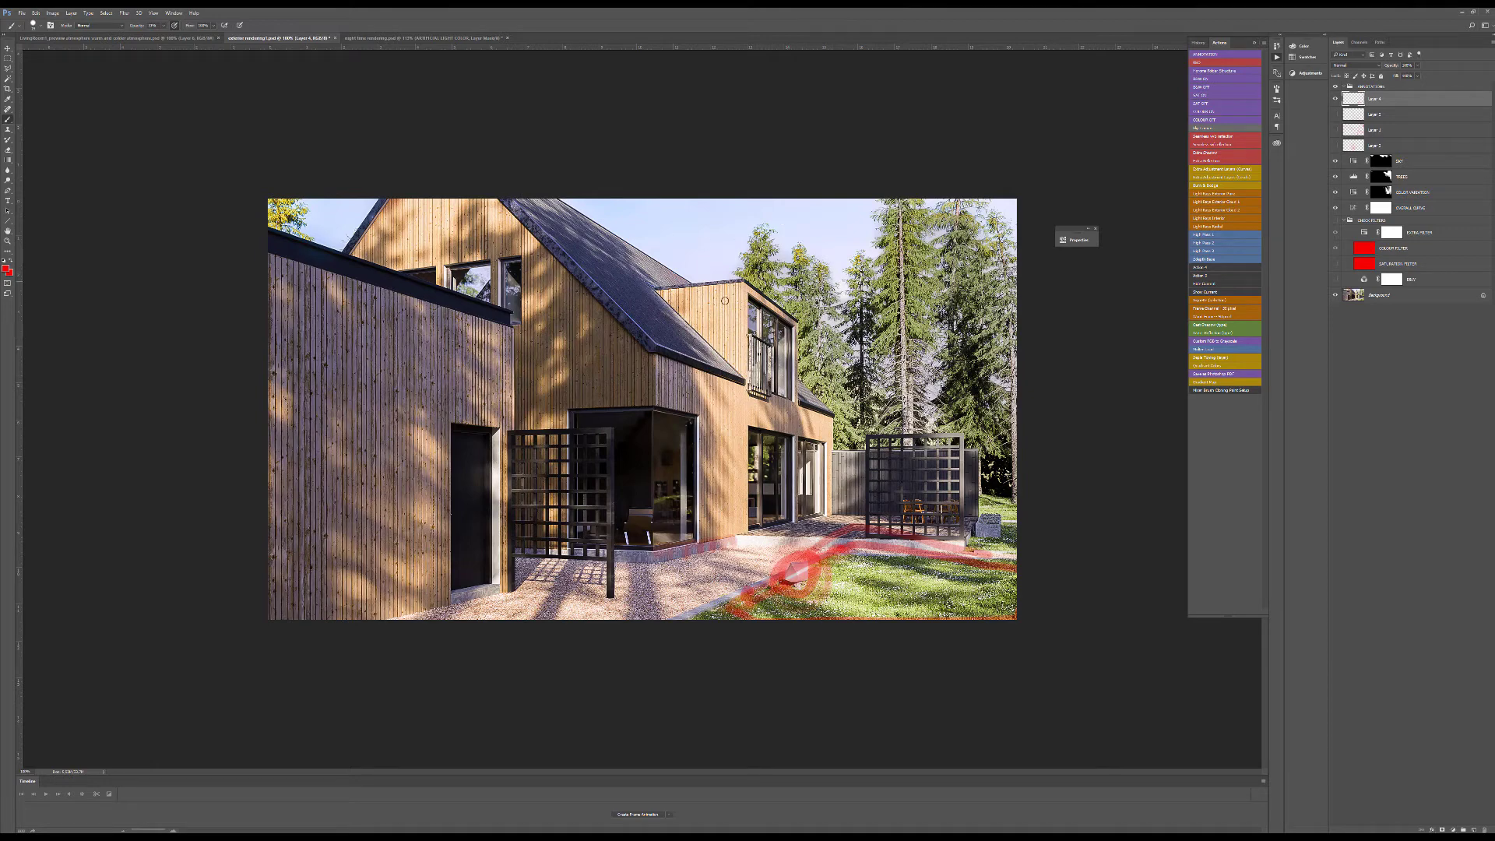
# Step: Draw two short vertical red strokes in the sky above the dormer and link them with a wavy line
pyautogui.moveTo(659, 260); pyautogui.dragTo(659, 227)
pyautogui.moveTo(793, 261); pyautogui.dragTo(792, 236)
pyautogui.moveTo(659, 249)
pyautogui.mouseDown()
pyautogui.moveTo(796, 260)
pyautogui.moveTo(802, 225)
pyautogui.moveTo(792, 296)
pyautogui.mouseUp()
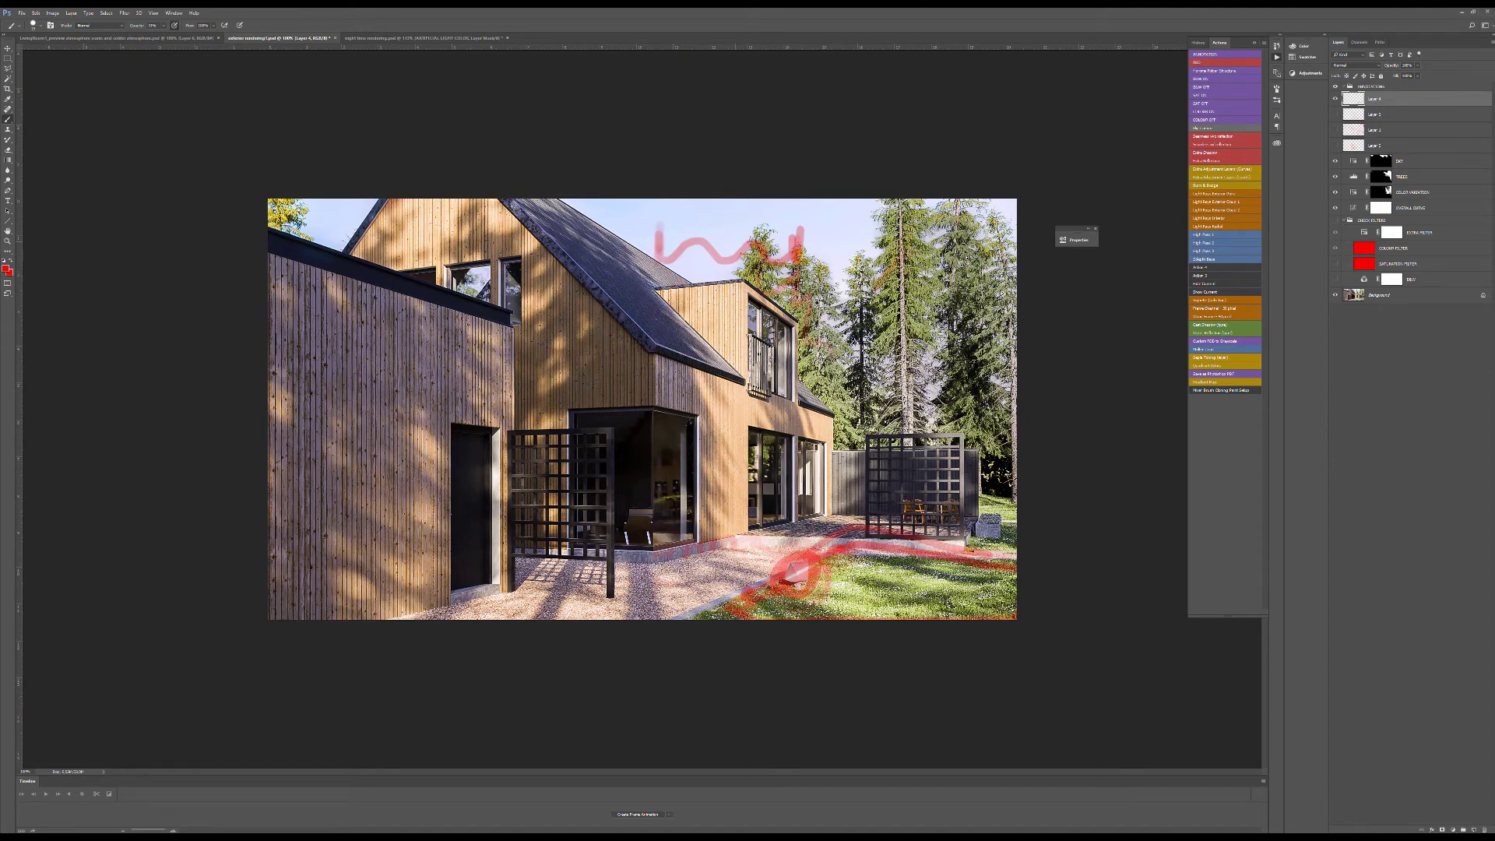
pyautogui.moveTo(666, 256)
pyautogui.mouseDown()
pyautogui.moveTo(759, 245)
pyautogui.moveTo(790, 259)
pyautogui.mouseUp()
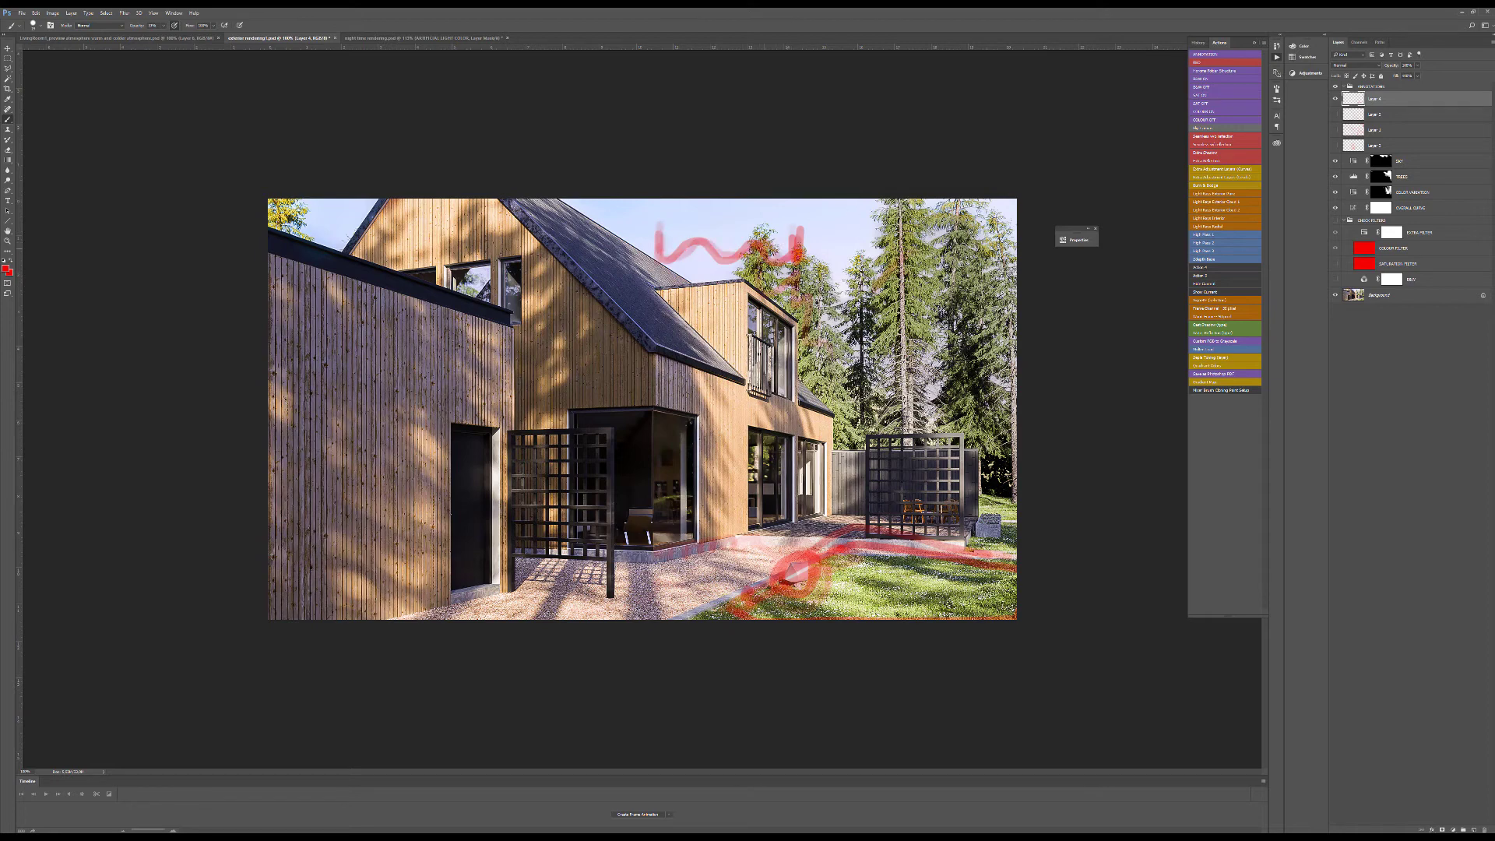